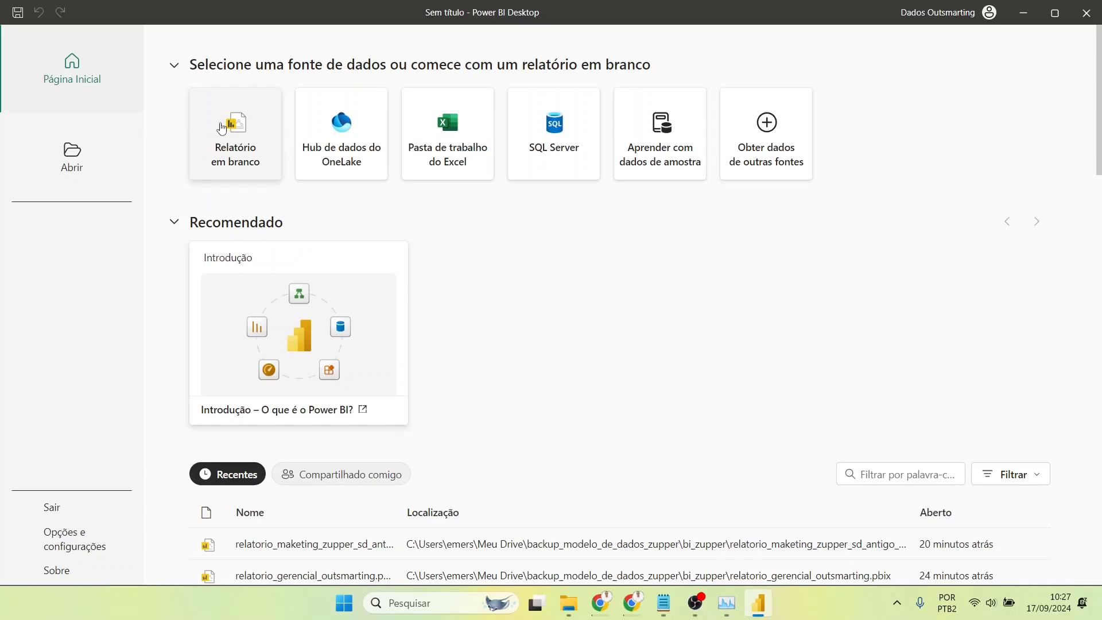
Step: Start a blank report and load the financials and Sheet1 tables from the sample data file Financial Sample.xlsx
{"action": "left_click", "coordinate": [224, 129]}
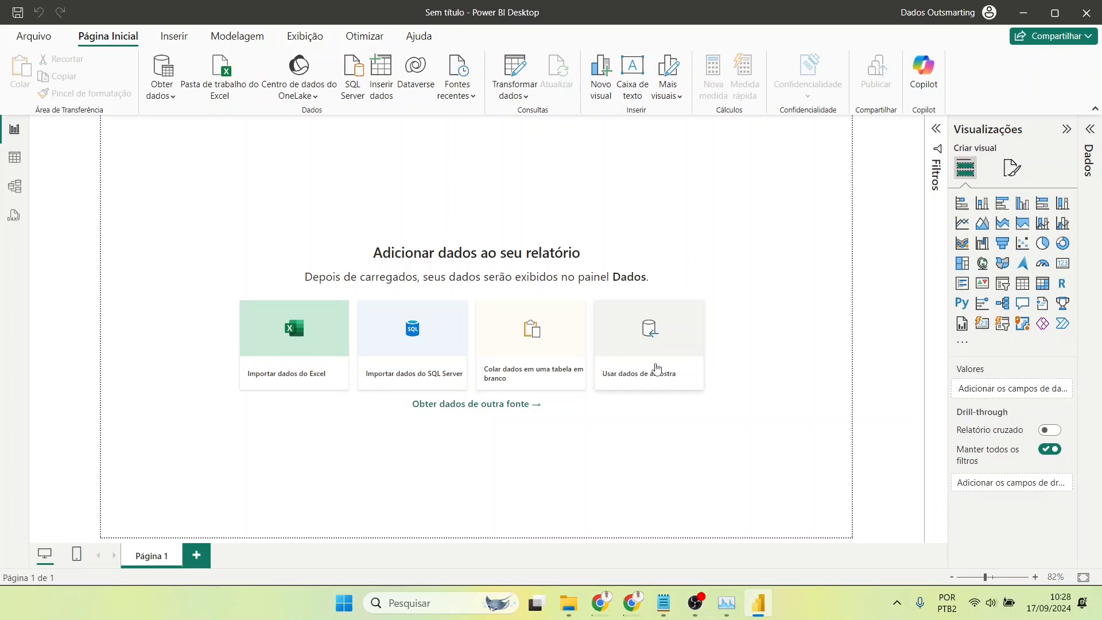
{"action": "left_click", "coordinate": [661, 388]}
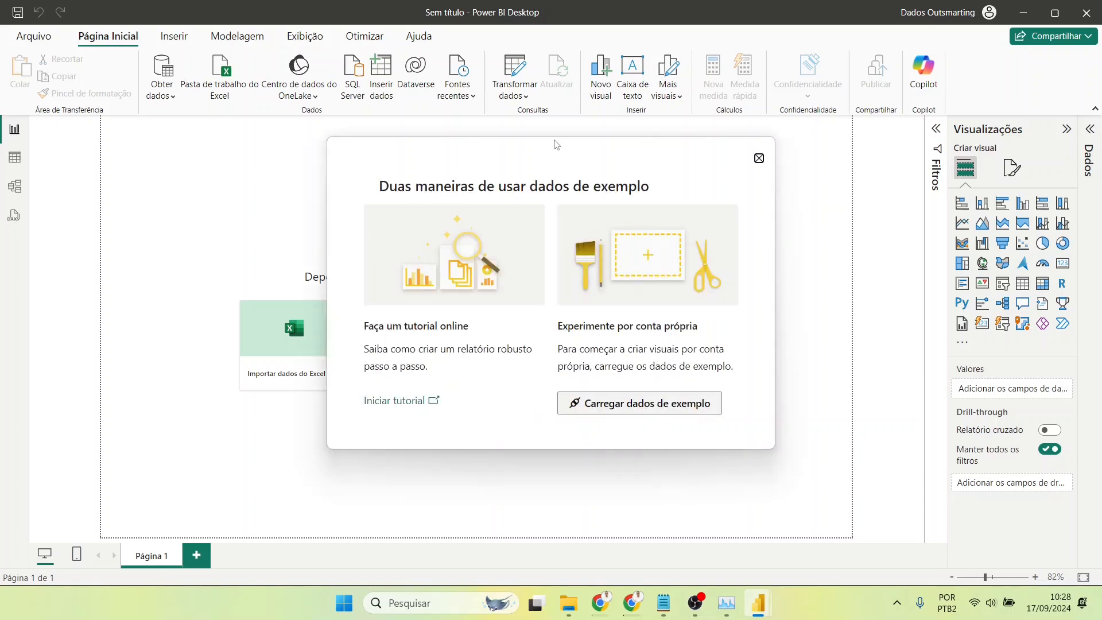
{"action": "left_click", "coordinate": [644, 412]}
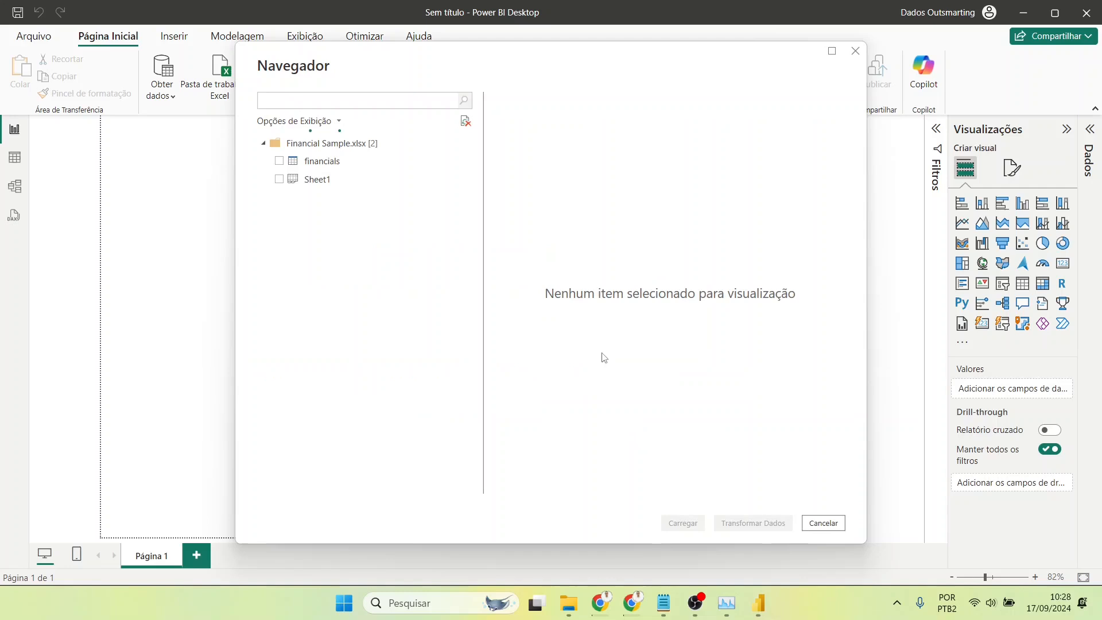
{"action": "left_click", "coordinate": [279, 161]}
{"action": "left_click", "coordinate": [279, 178]}
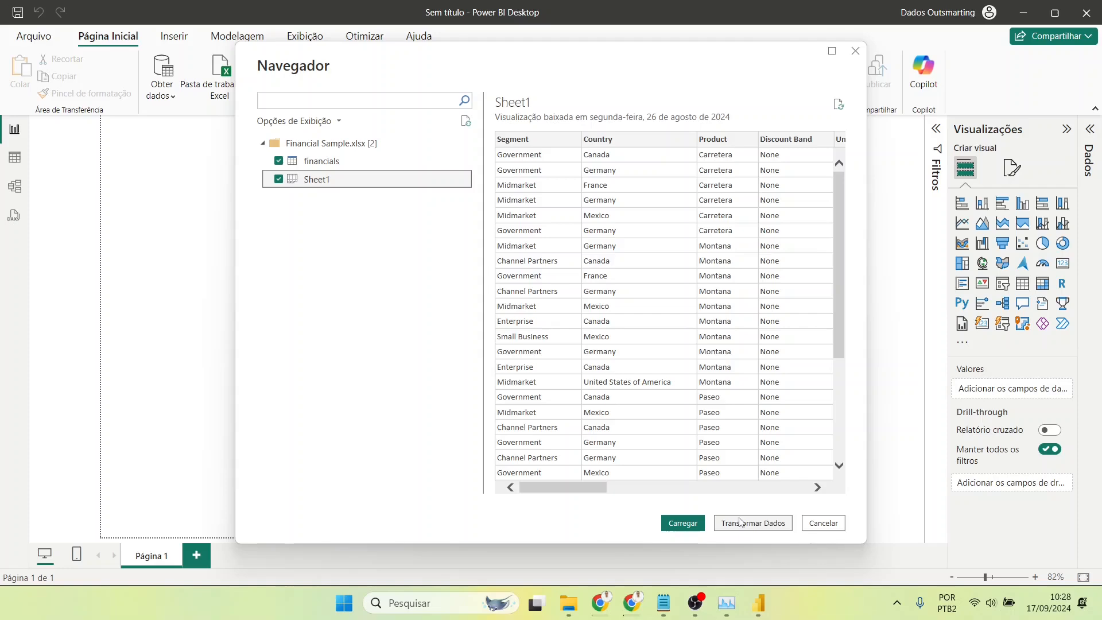
{"action": "left_click", "coordinate": [683, 524]}
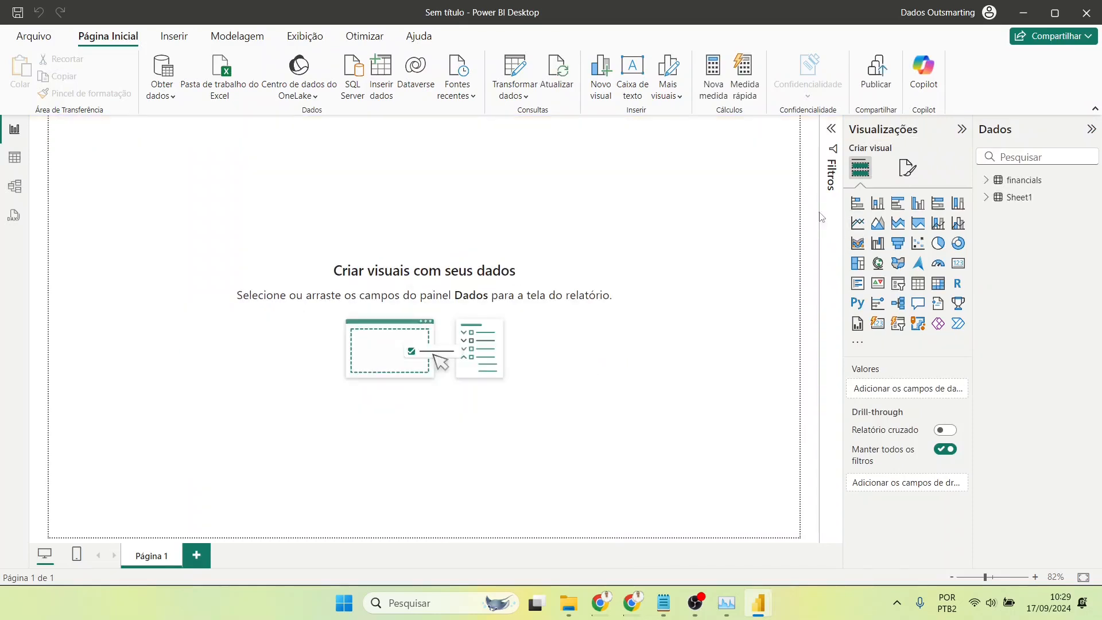
Step: Expand the financials and Sheet1 tables and compare their fields
{"action": "left_click", "coordinate": [987, 182]}
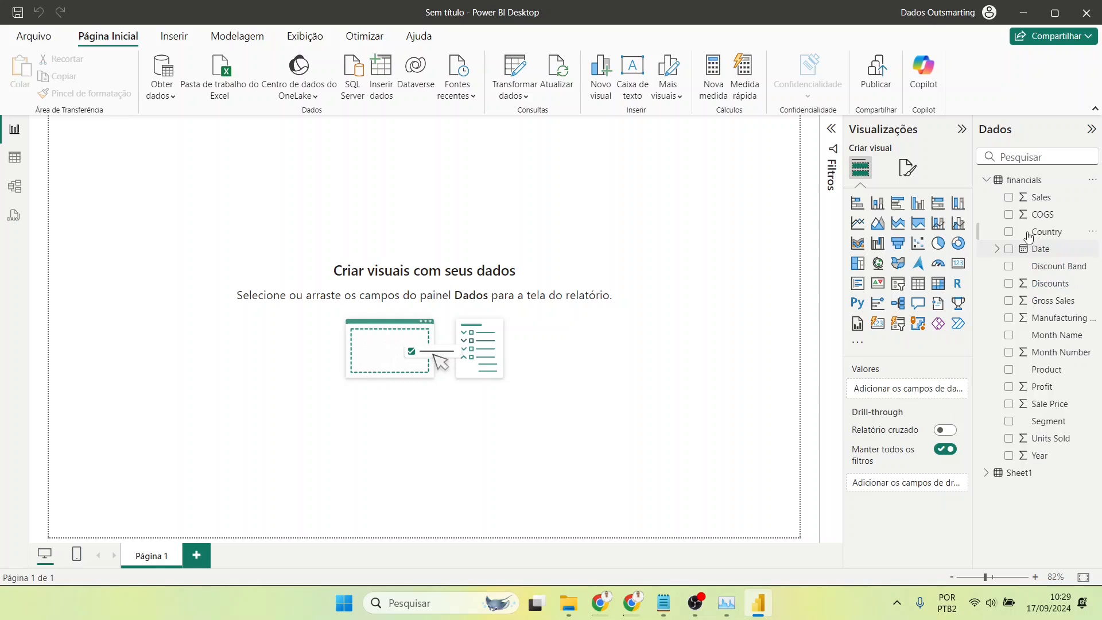
{"action": "left_click", "coordinate": [989, 472]}
{"action": "scroll", "coordinate": [1043, 485], "scroll_direction": "down", "scroll_amount": 3}
{"action": "scroll", "coordinate": [1068, 488], "scroll_direction": "up", "scroll_amount": 3}
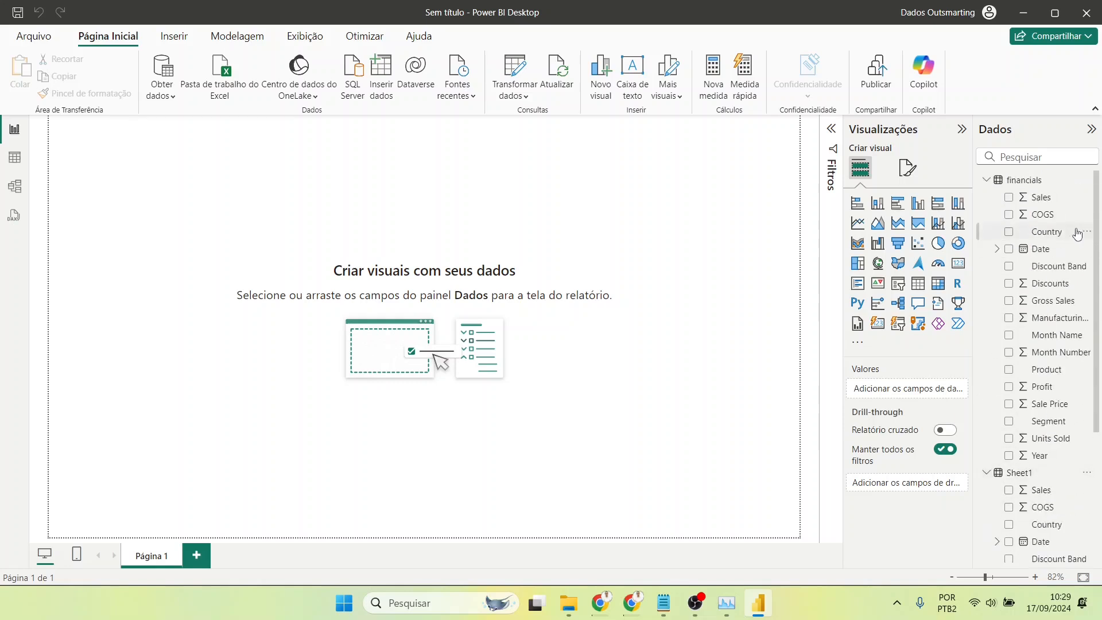
{"action": "scroll", "coordinate": [1083, 441], "scroll_direction": "down", "scroll_amount": 3}
{"action": "scroll", "coordinate": [1043, 439], "scroll_direction": "up", "scroll_amount": 3}
Step: Delete the Sheet1 table from the model
{"action": "left_click", "coordinate": [1013, 188]}
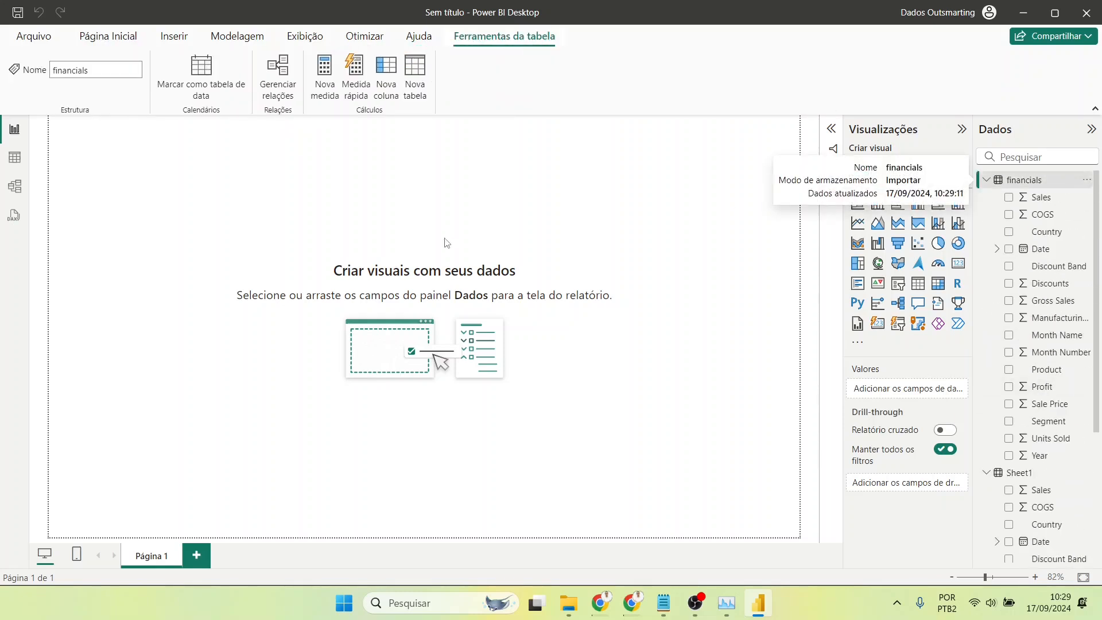
{"action": "right_click", "coordinate": [1020, 474]}
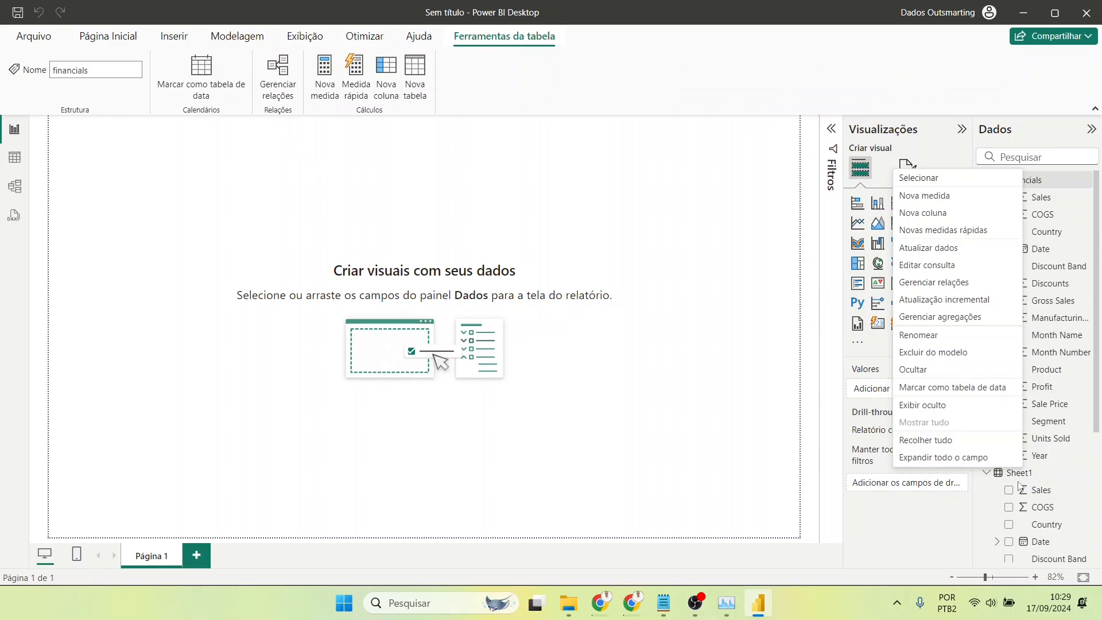
{"action": "left_click", "coordinate": [933, 352]}
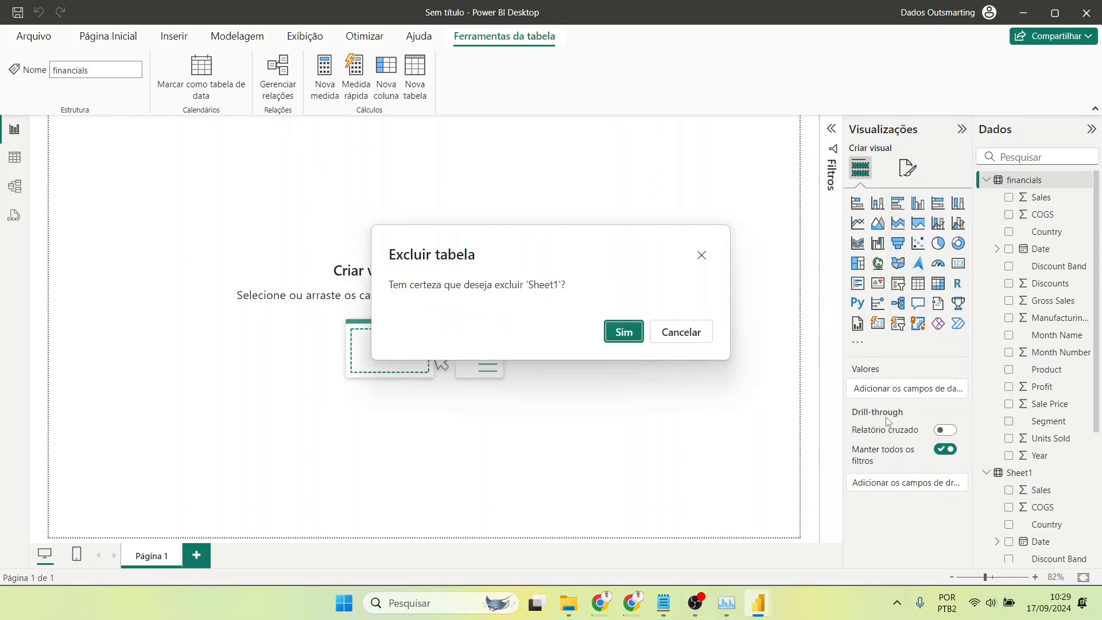
{"action": "left_click", "coordinate": [624, 332]}
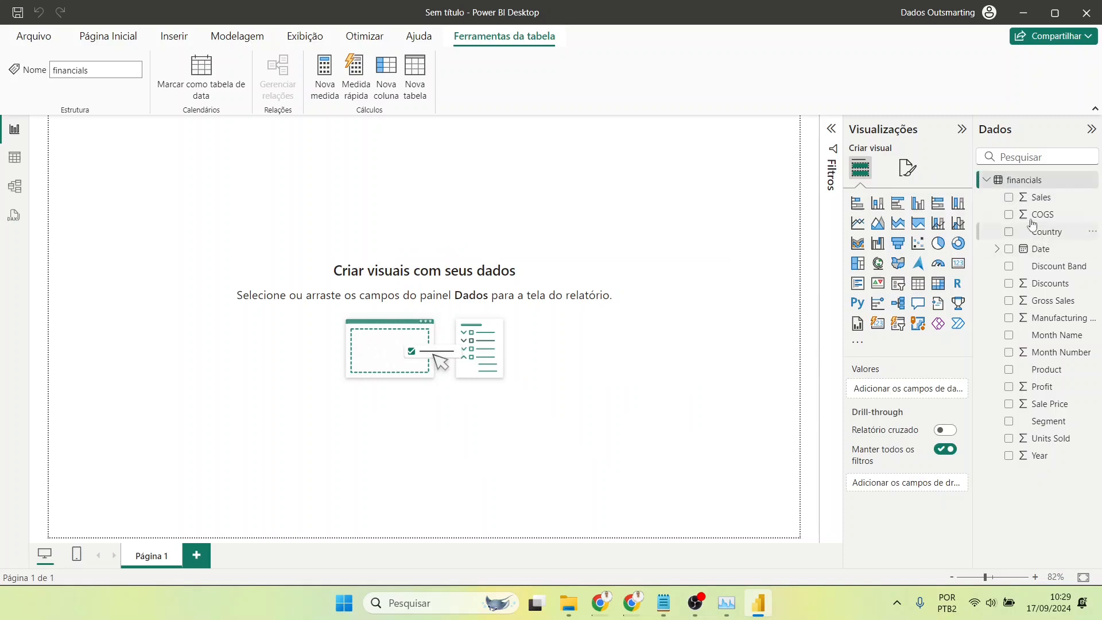
Step: Look at the mobile layout of the report page and return to the desktop layout
{"action": "left_click", "coordinate": [1062, 182]}
{"action": "left_click", "coordinate": [77, 558]}
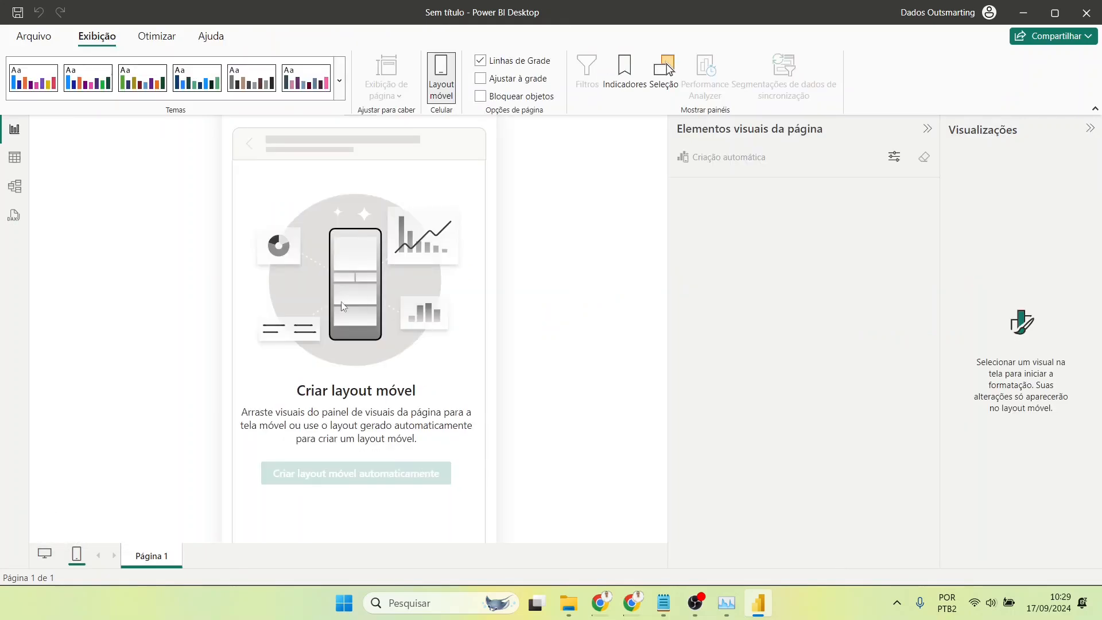
{"action": "left_click", "coordinate": [45, 555]}
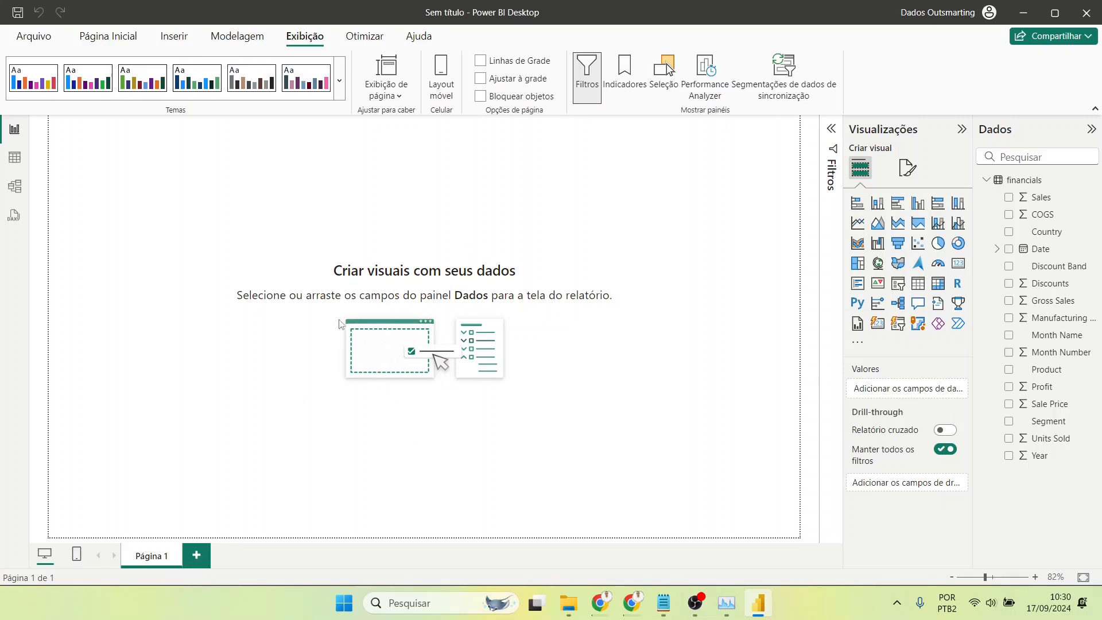
Step: Add two blank pages to the report and delete both of them
{"action": "left_click", "coordinate": [197, 555]}
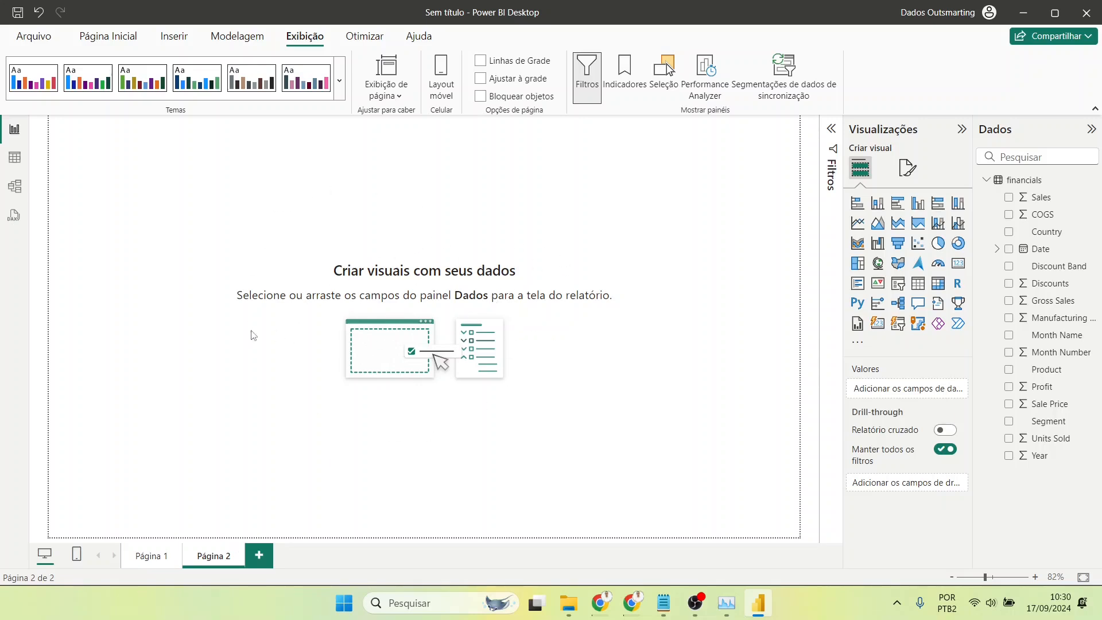
{"action": "left_click", "coordinate": [259, 556]}
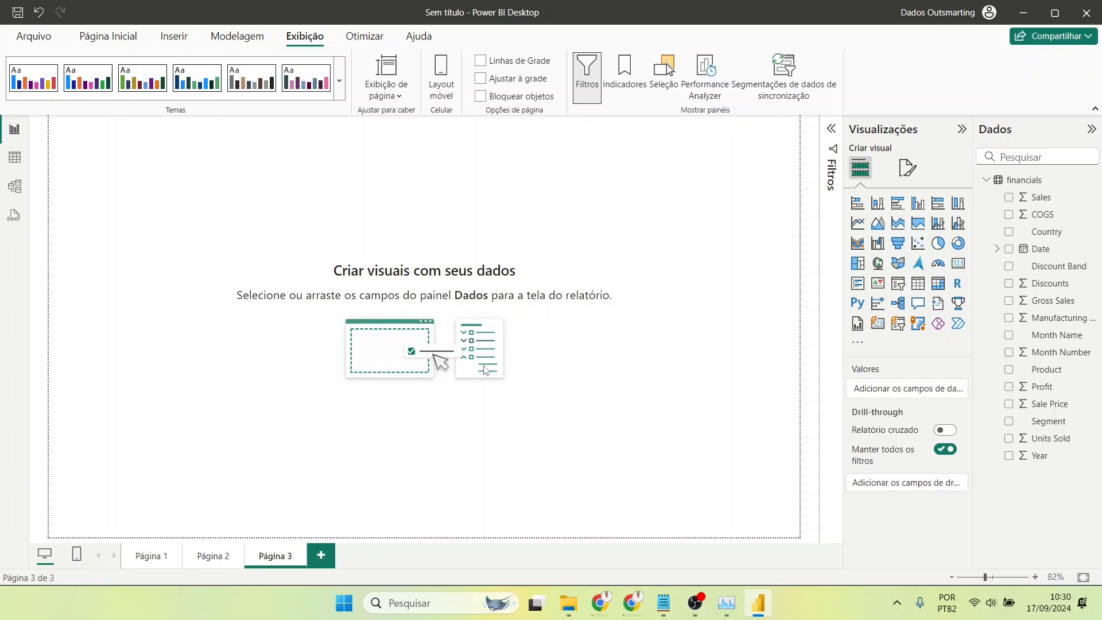
{"action": "left_click", "coordinate": [300, 556]}
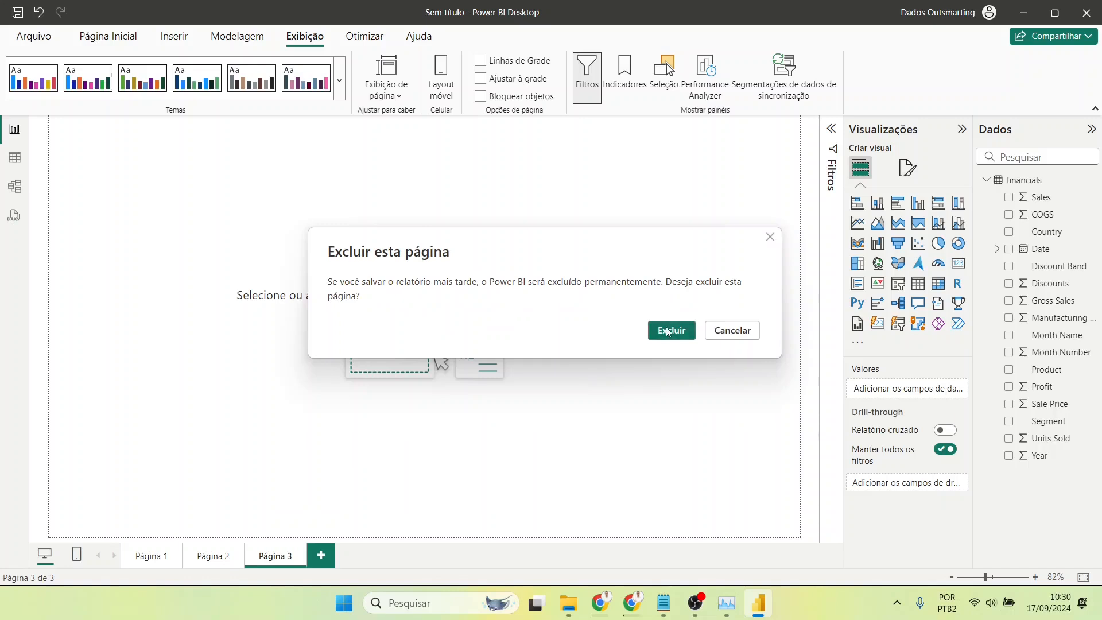
{"action": "left_click", "coordinate": [667, 331]}
{"action": "left_click", "coordinate": [243, 553]}
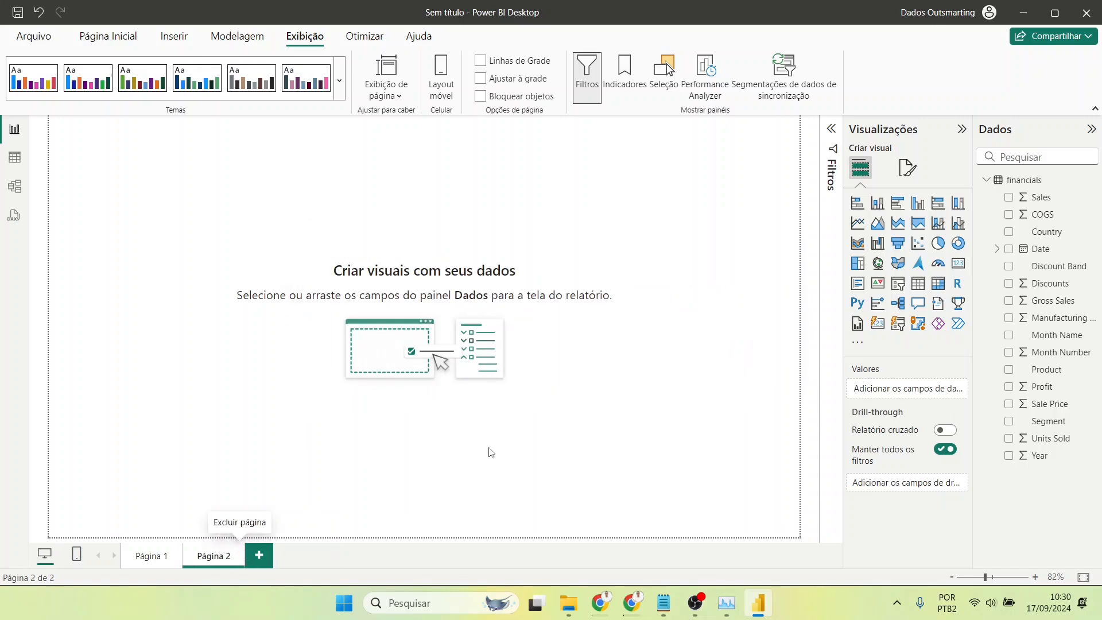
{"action": "left_click", "coordinate": [666, 330]}
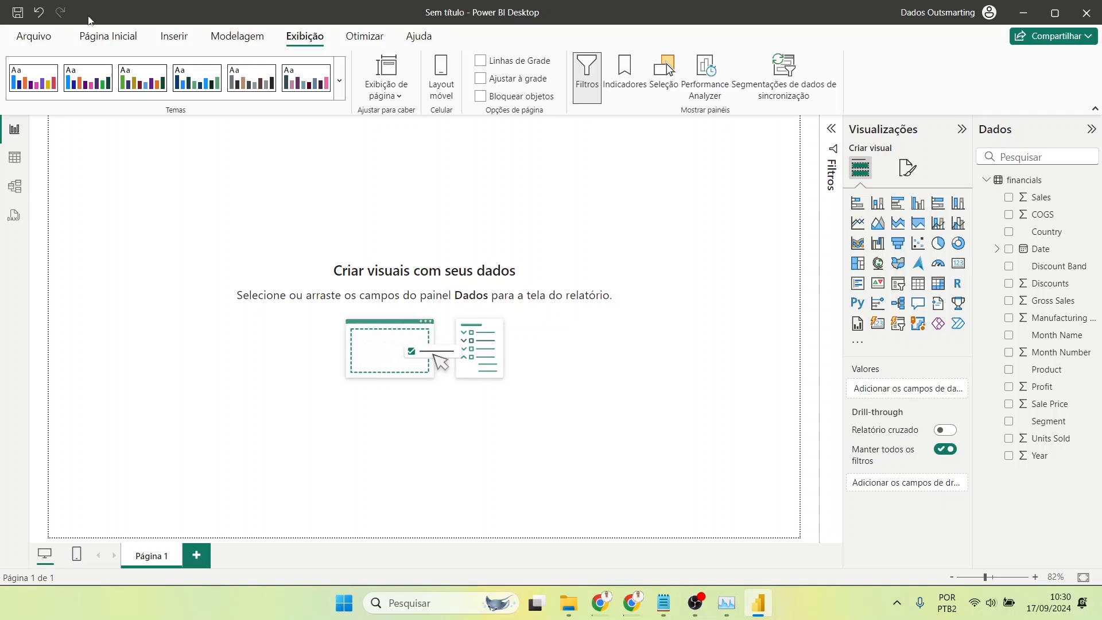
Step: Try displaying the Sales field on the canvas as a card visual and delete the visual
{"action": "left_click", "coordinate": [108, 36]}
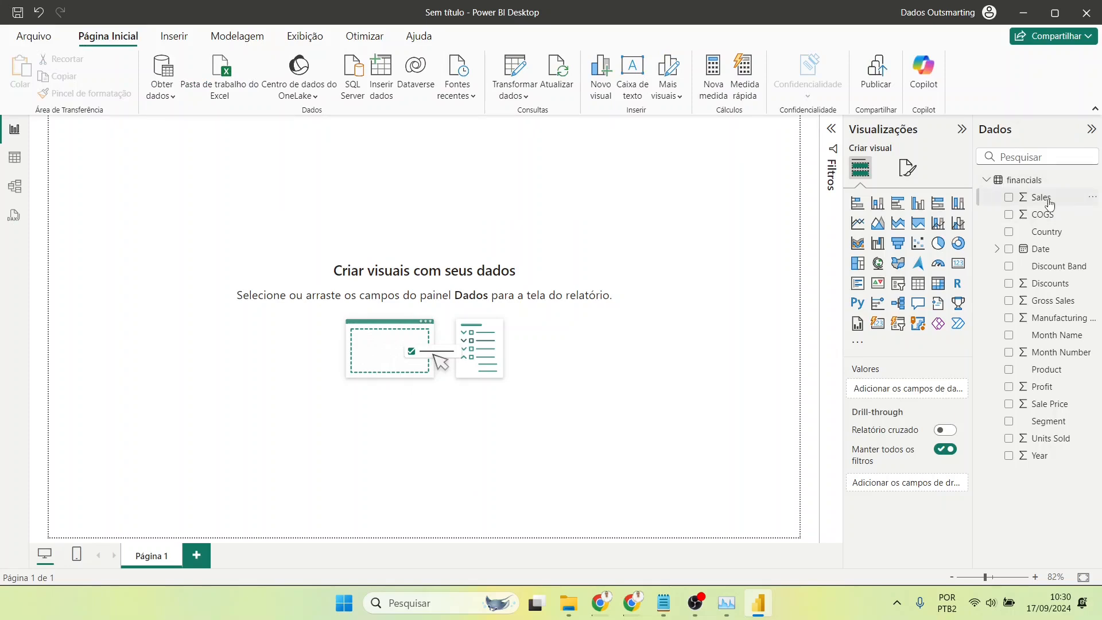
{"action": "left_click_drag", "start_coordinate": [1053, 205], "coordinate": [425, 217]}
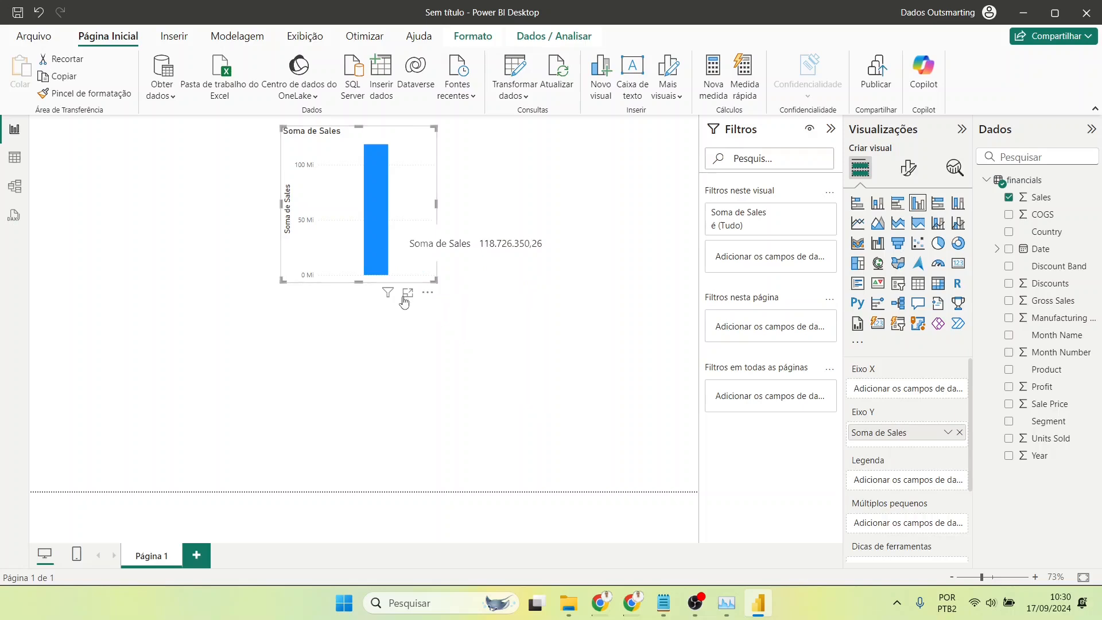
{"action": "left_click", "coordinate": [958, 263]}
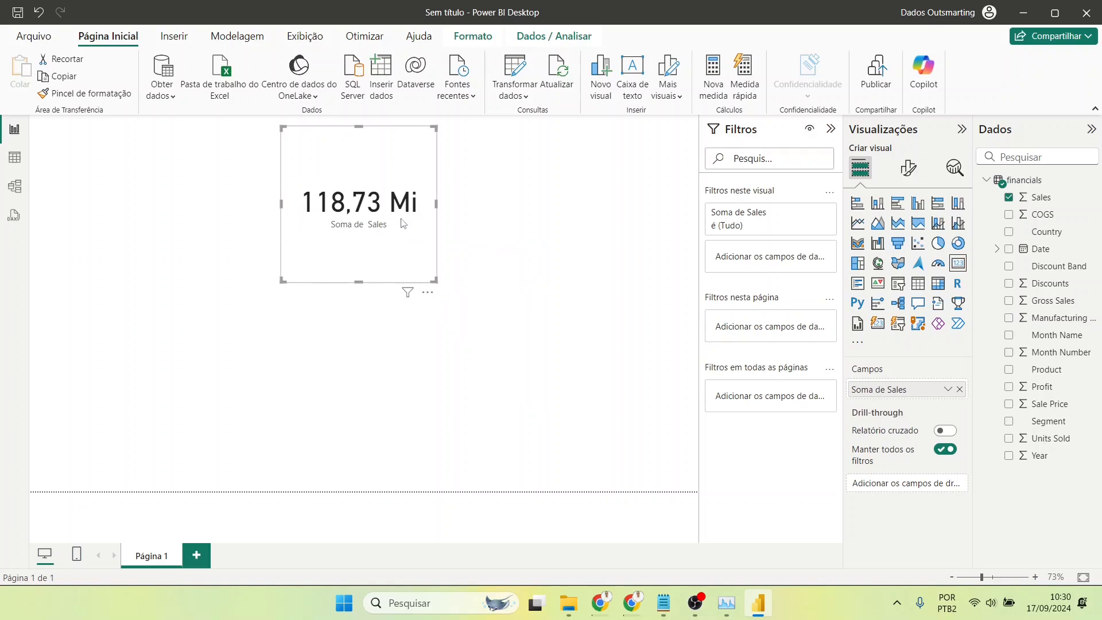
{"action": "key", "text": "Delete"}
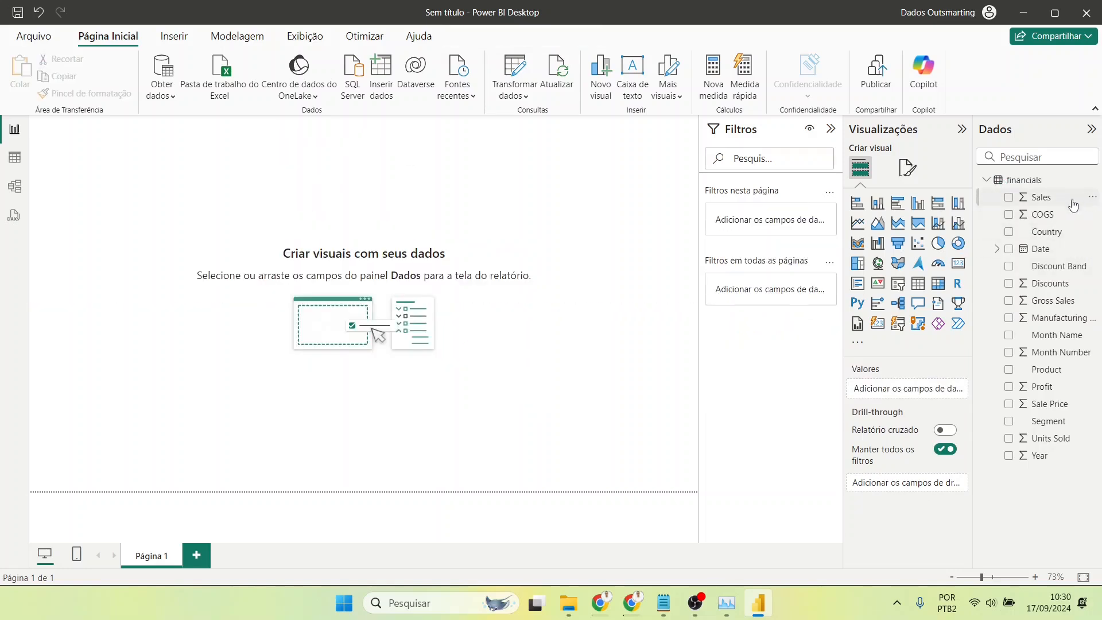
Step: Examine the column properties of Sales, COGS, Country and Gross Sales in the financials table
{"action": "left_click", "coordinate": [1035, 200]}
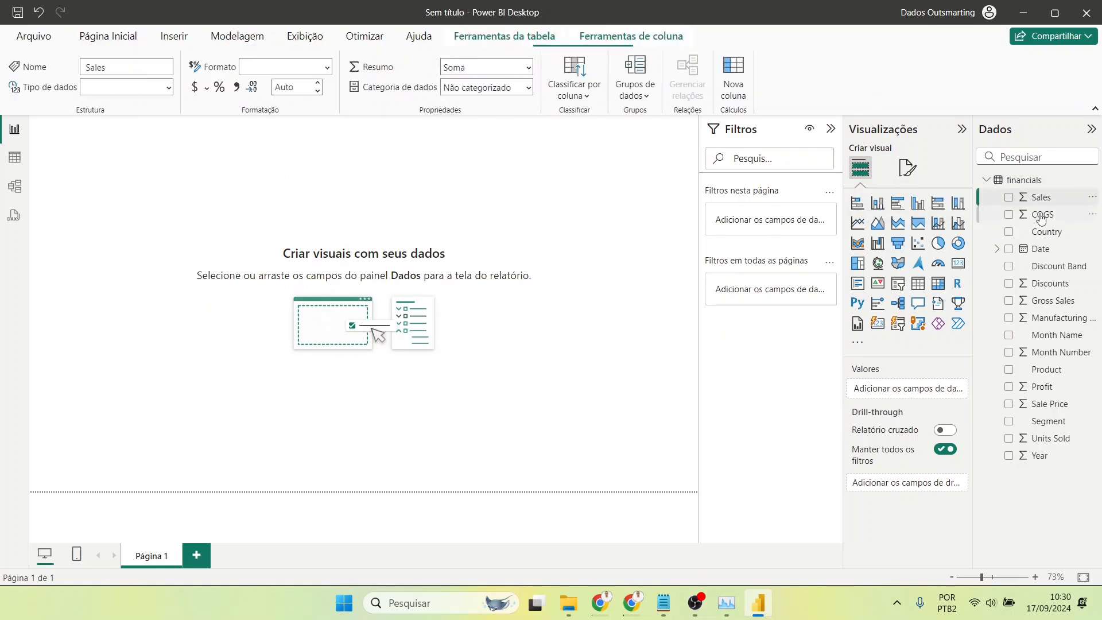
{"action": "left_click", "coordinate": [1042, 215]}
{"action": "left_click", "coordinate": [1031, 180]}
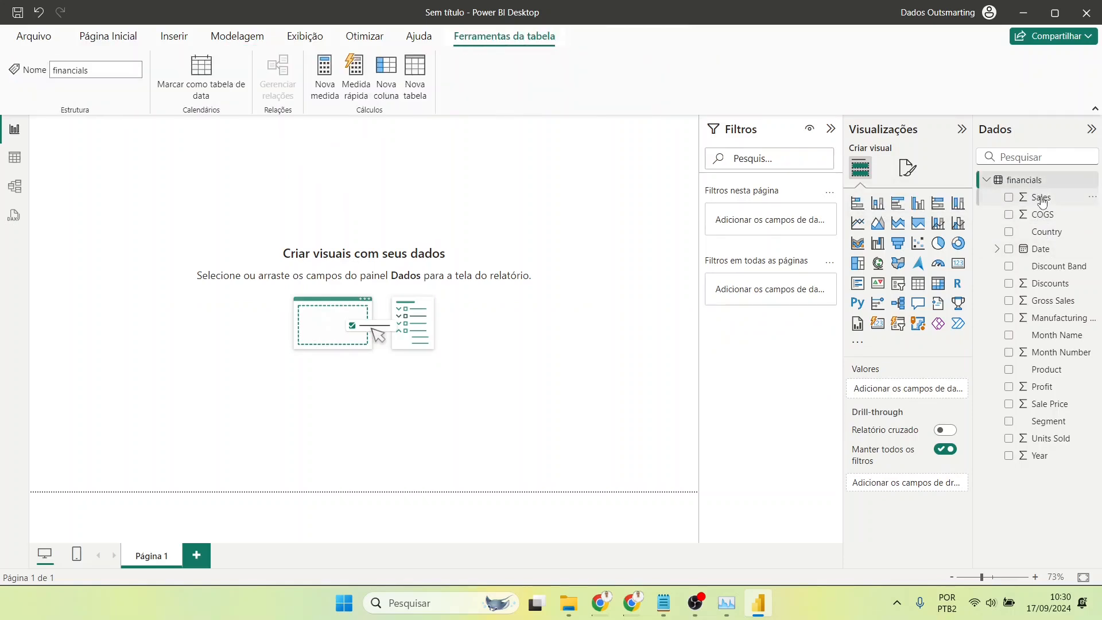
{"action": "left_click", "coordinate": [1033, 197]}
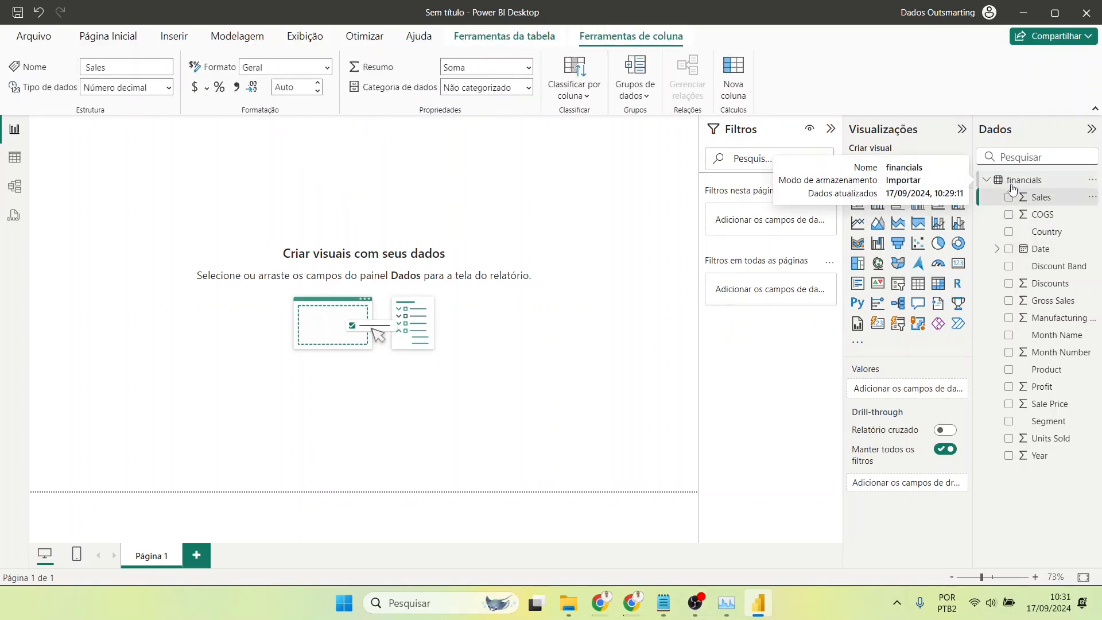
{"action": "left_click", "coordinate": [1043, 216]}
{"action": "left_click", "coordinate": [1051, 234]}
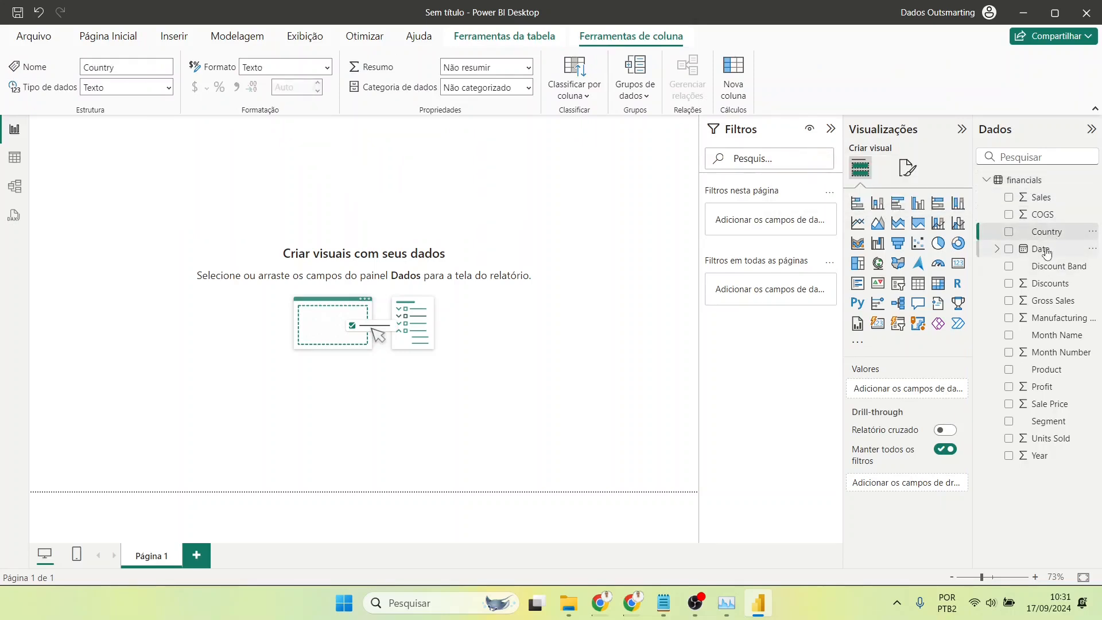
{"action": "left_click", "coordinate": [1044, 200]}
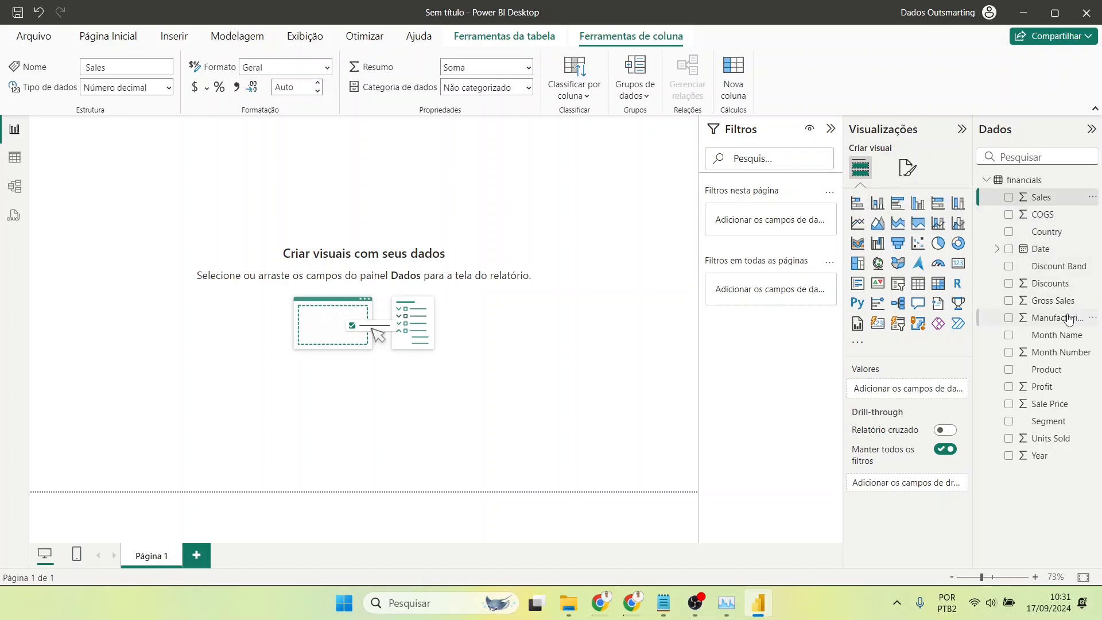
{"action": "left_click", "coordinate": [1049, 302]}
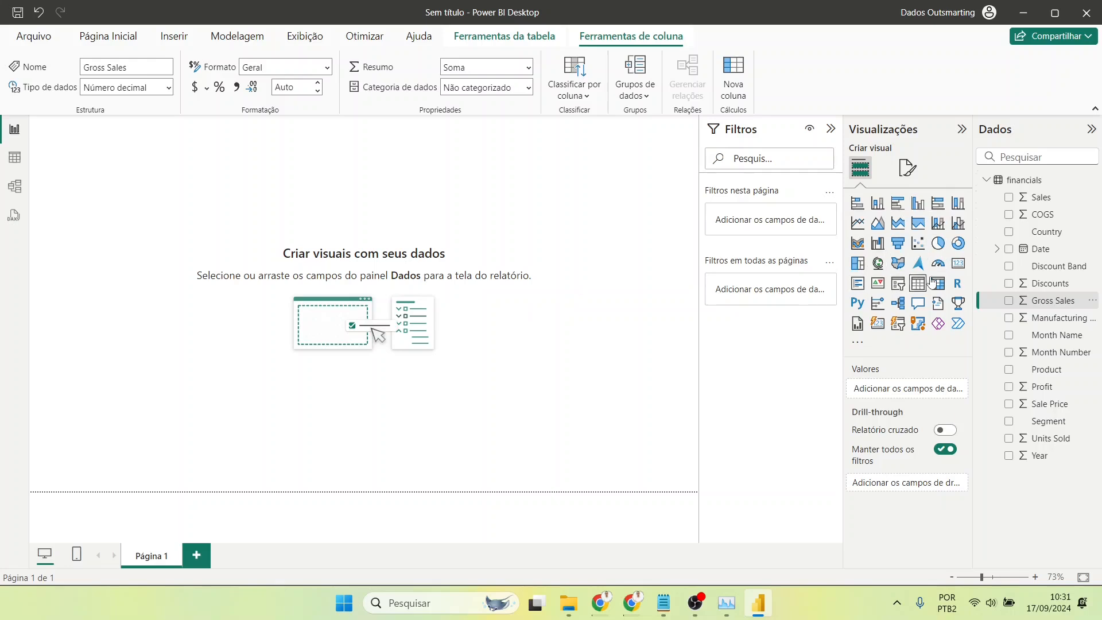
Step: Try a card visual showing Gross Sales on the canvas and delete it
{"action": "left_click", "coordinate": [958, 265]}
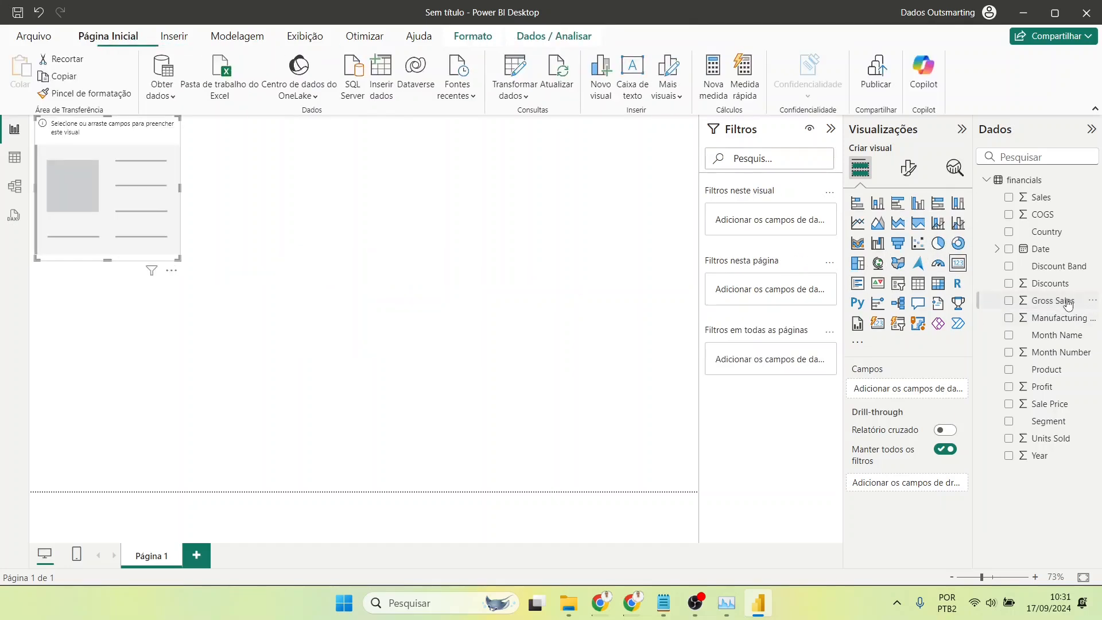
{"action": "left_click_drag", "start_coordinate": [1068, 303], "coordinate": [276, 287]}
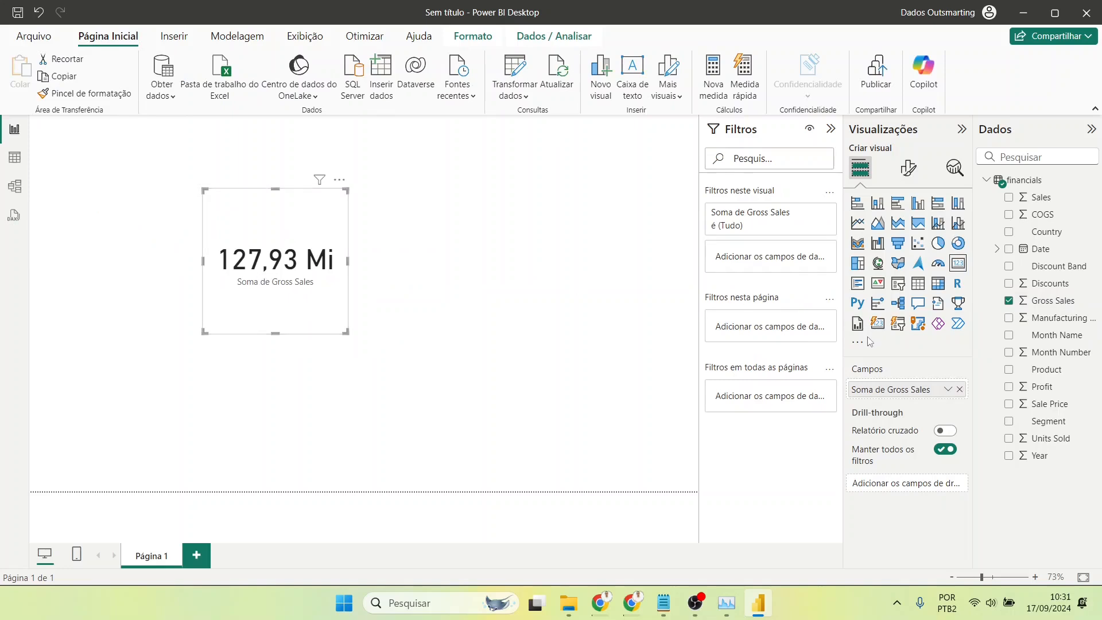
{"action": "key", "text": "Delete"}
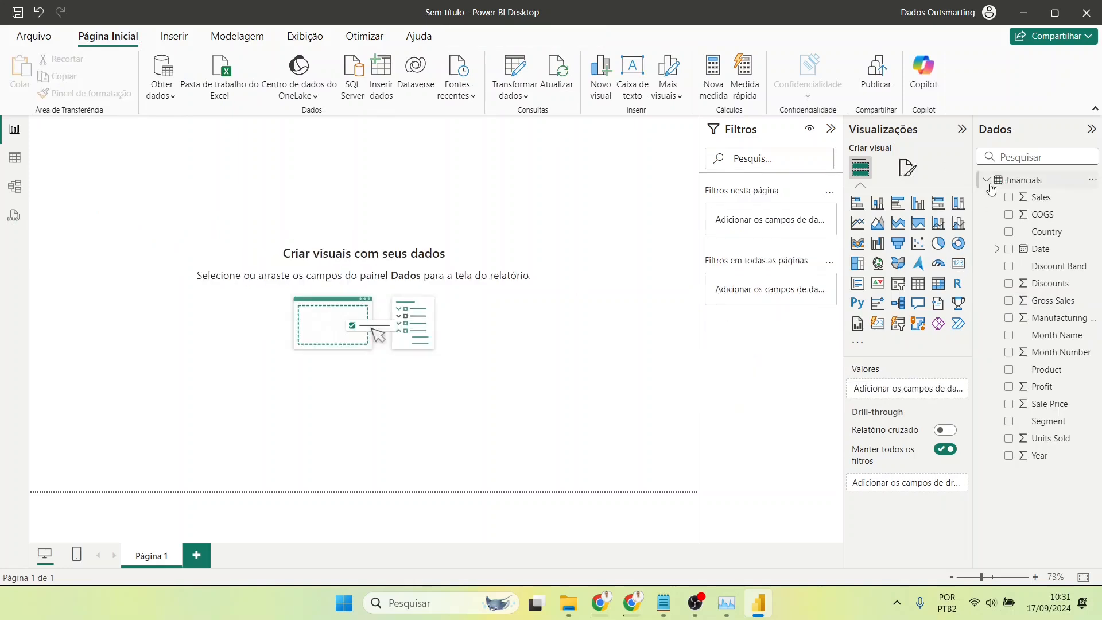
Step: Create a line chart with Mês from the Date hierarchy on the X axis and Gross Sales on the Y axis
{"action": "left_click", "coordinate": [858, 223]}
{"action": "left_click", "coordinate": [998, 249]}
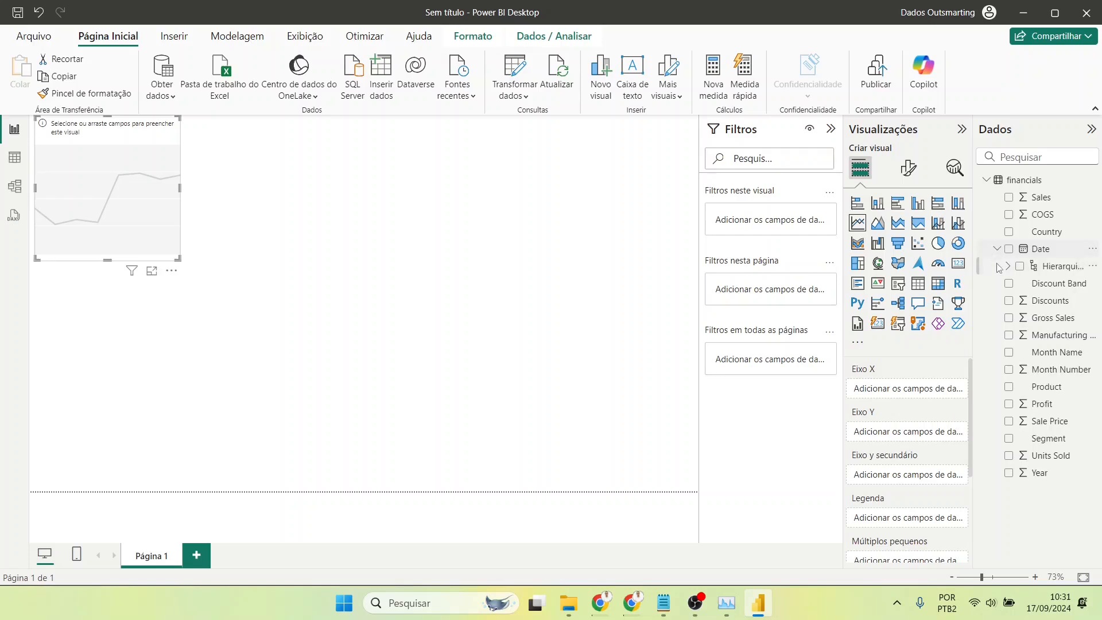
{"action": "left_click", "coordinate": [1008, 267]}
{"action": "left_click_drag", "start_coordinate": [1062, 318], "coordinate": [925, 395]}
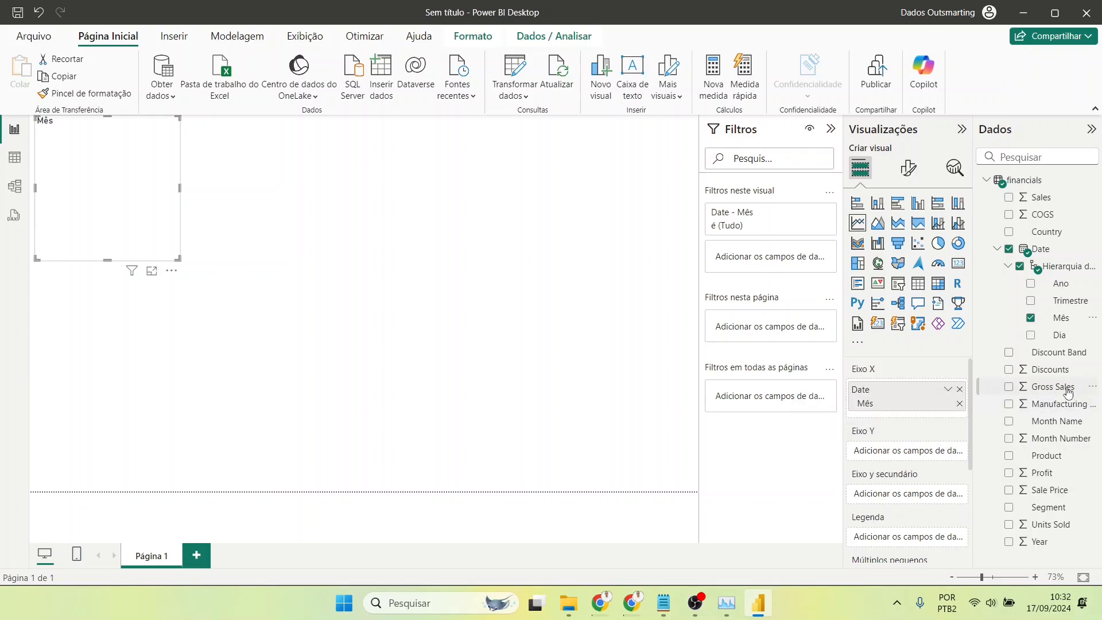
{"action": "mouse_move", "coordinate": [1068, 392]}
{"action": "left_mouse_down"}
{"action": "mouse_move", "coordinate": [1010, 397]}
{"action": "mouse_move", "coordinate": [933, 475]}
{"action": "mouse_move", "coordinate": [938, 459]}
{"action": "left_mouse_up"}
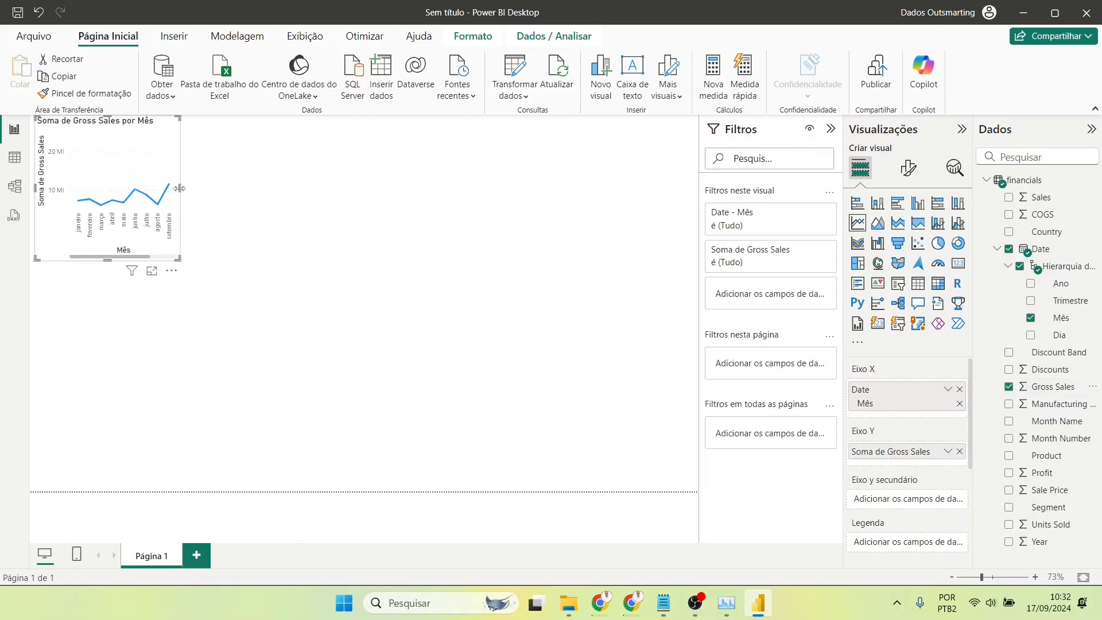
Step: Widen the line chart across most of the page and move it down to the middle of the canvas
{"action": "left_click_drag", "start_coordinate": [180, 189], "coordinate": [591, 189]}
{"action": "left_click_drag", "start_coordinate": [416, 166], "coordinate": [434, 261]}
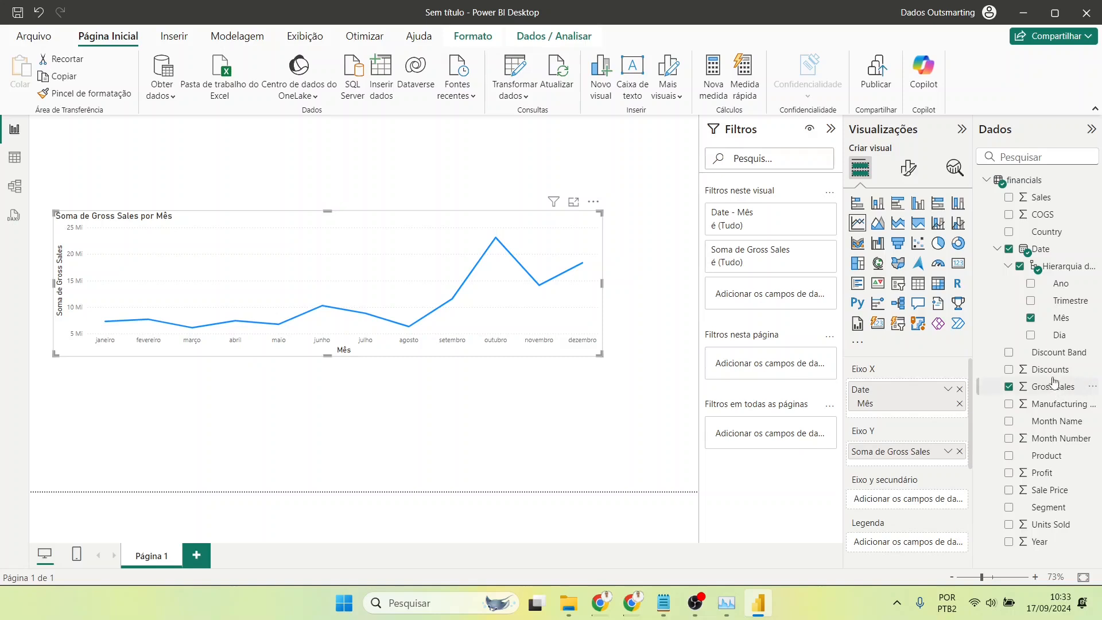
Step: Try Discounts on the line chart's Y axis, remove it, and add Sales alongside Gross Sales
{"action": "left_click_drag", "start_coordinate": [1052, 370], "coordinate": [914, 485]}
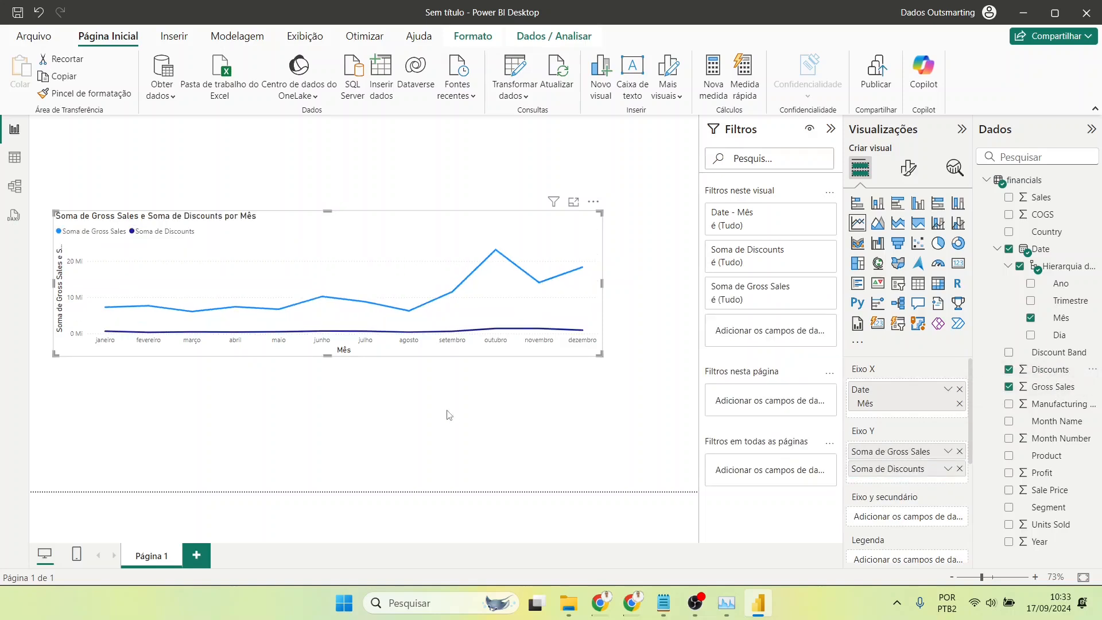
{"action": "left_click", "coordinate": [960, 468]}
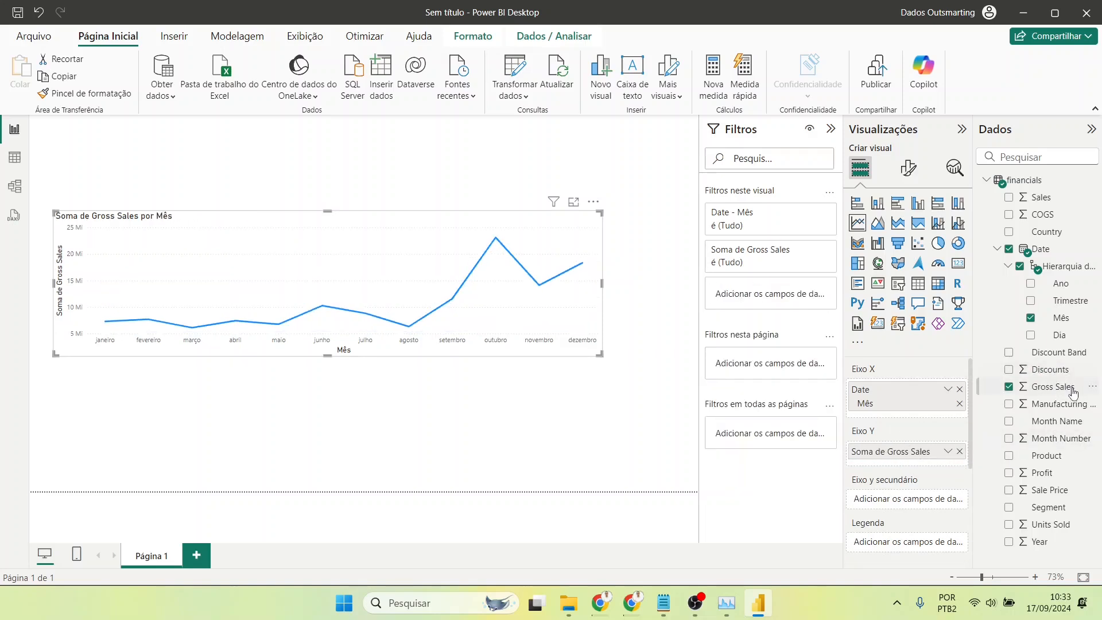
{"action": "left_click_drag", "start_coordinate": [1041, 197], "coordinate": [908, 476]}
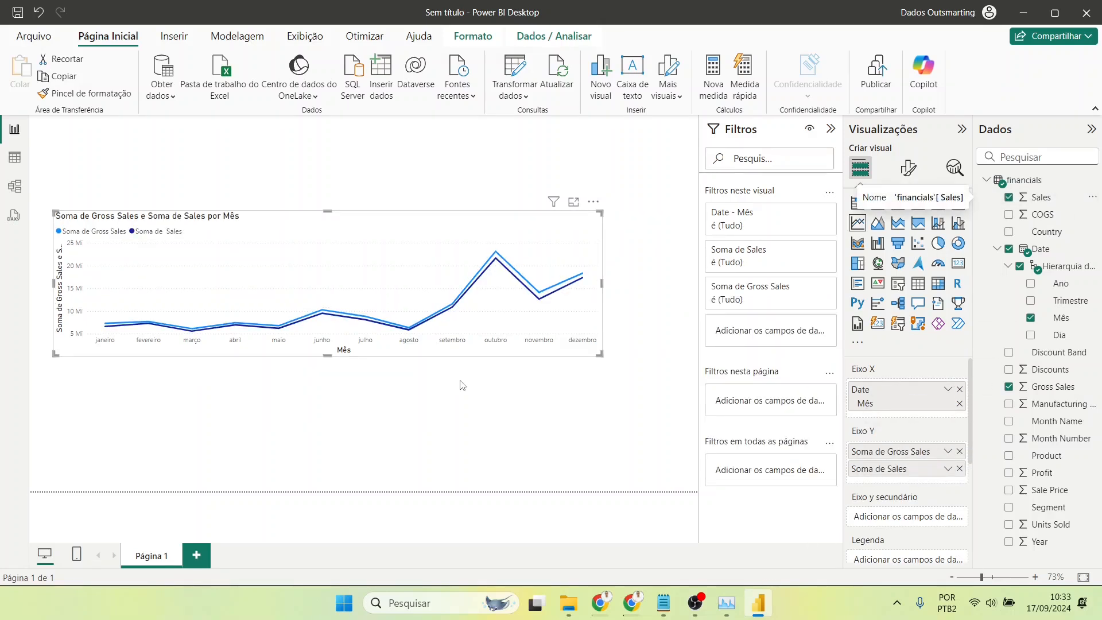
Step: Compare the monthly Gross Sales and Sales values along the line chart
{"action": "mouse_move", "coordinate": [540, 282]}
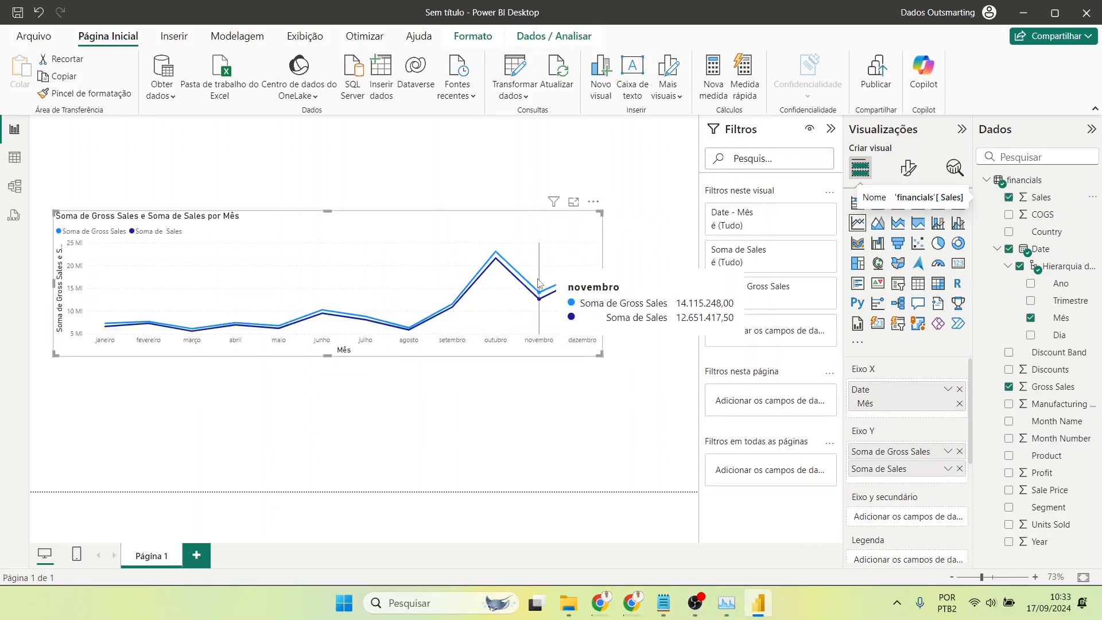
{"action": "left_click", "coordinate": [649, 259]}
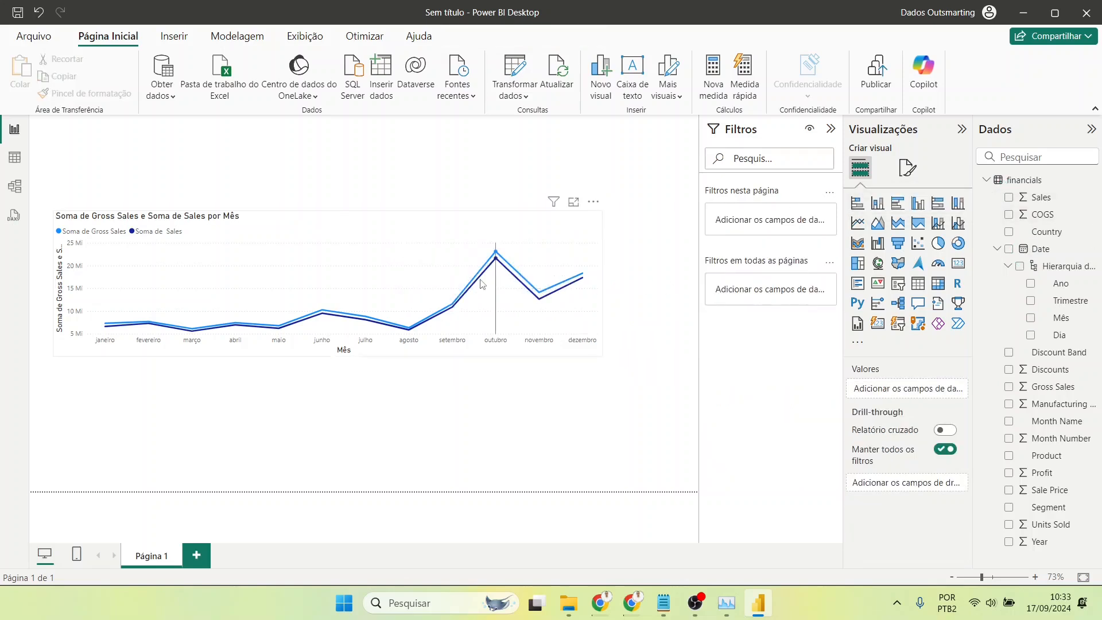
{"action": "mouse_move", "coordinate": [592, 283]}
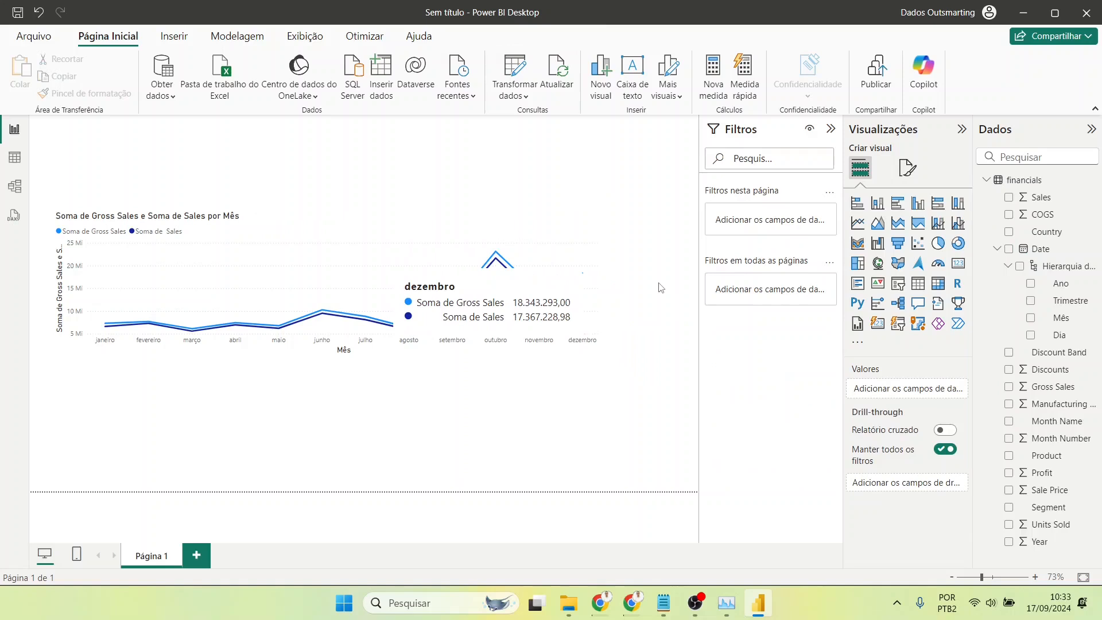
{"action": "mouse_move", "coordinate": [503, 274]}
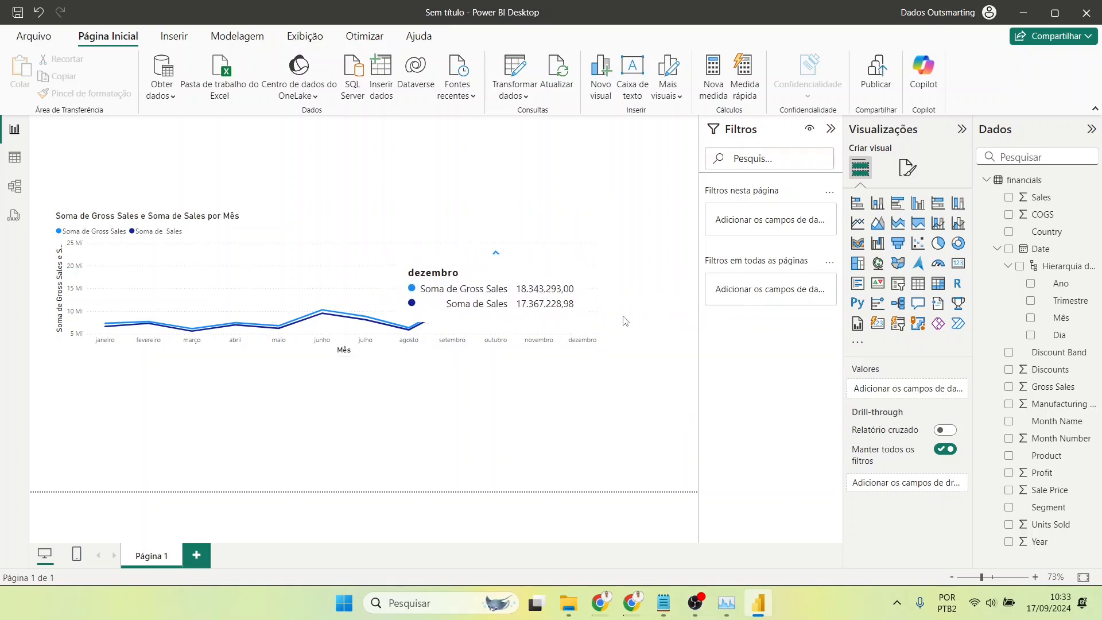
Step: Delete the line chart from the page and undo the deletion
{"action": "left_click", "coordinate": [386, 266]}
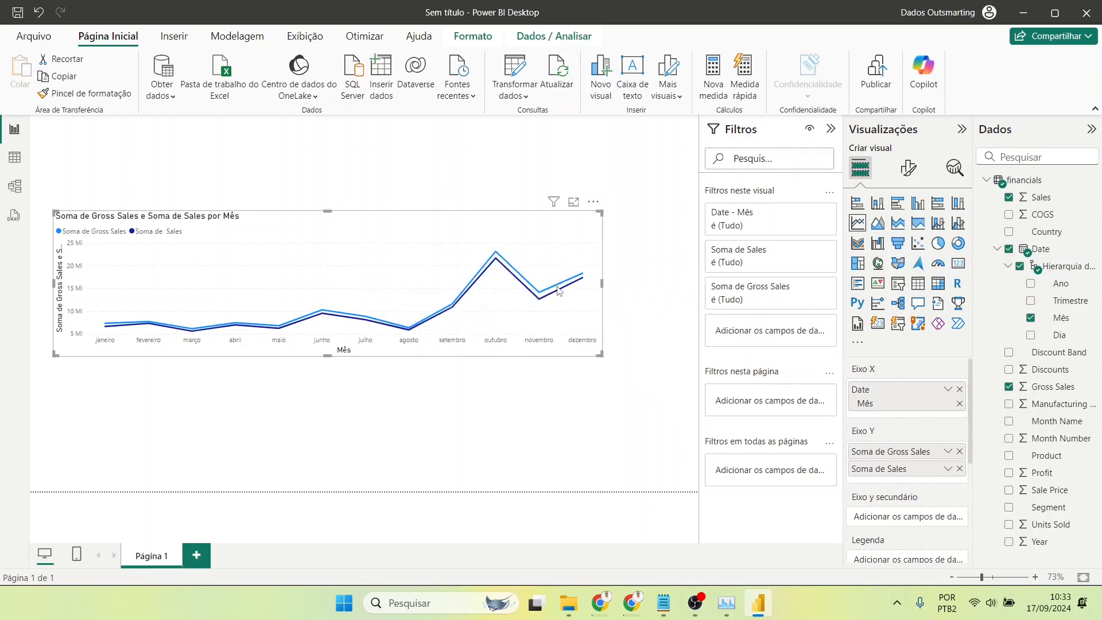
{"action": "key", "text": "Delete"}
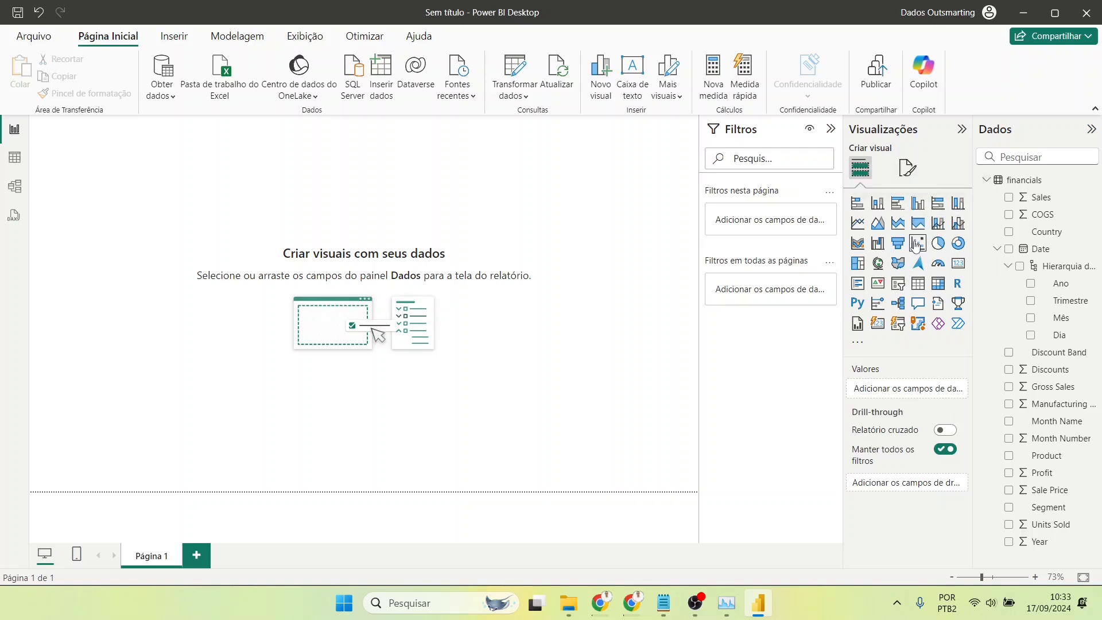
{"action": "key", "text": "ctrl+z"}
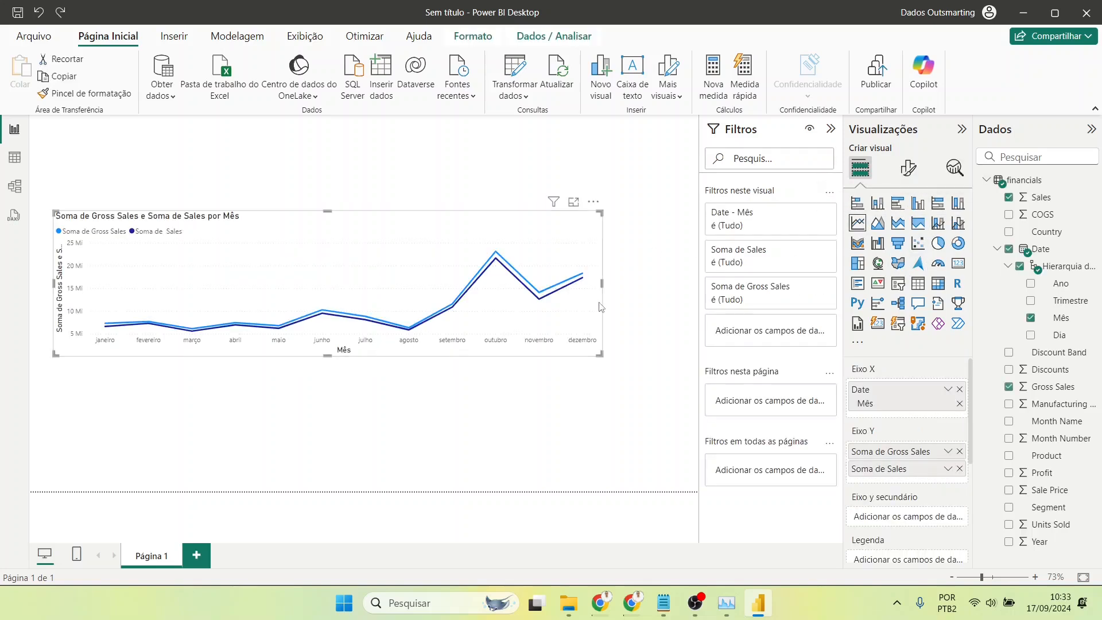
Step: Filter the line chart's Mês field with basic filtering to agosto, setembro, outubro, novembro and dezembro
{"action": "left_click", "coordinate": [765, 234]}
{"action": "scroll", "coordinate": [767, 374], "scroll_direction": "down", "scroll_amount": 3}
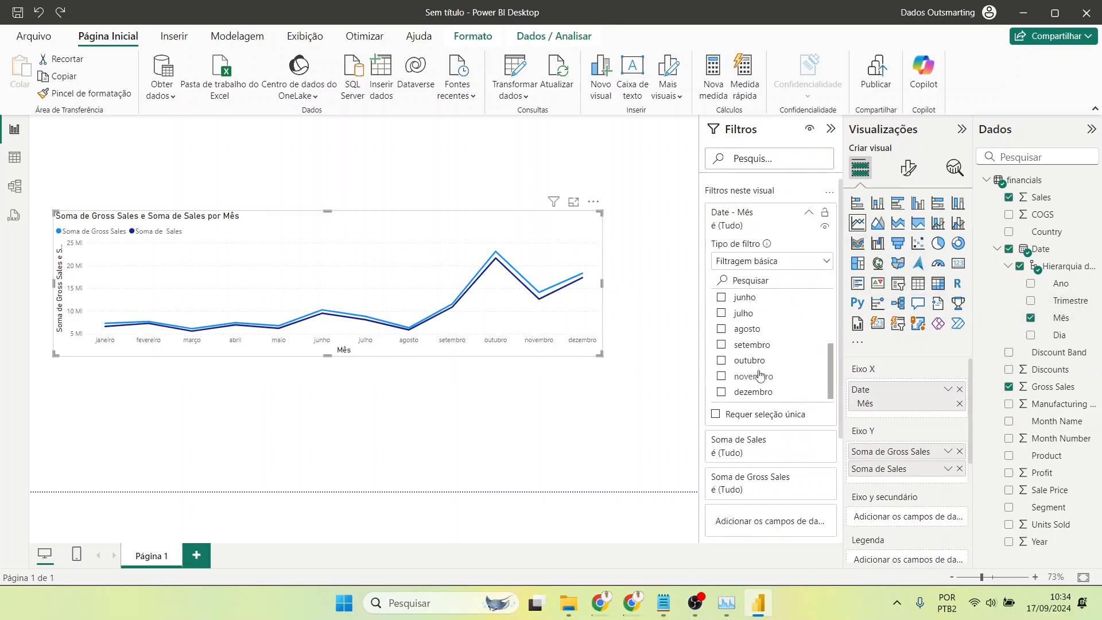
{"action": "left_click", "coordinate": [748, 329]}
{"action": "left_click", "coordinate": [751, 346]}
{"action": "left_click", "coordinate": [751, 361]}
{"action": "left_click", "coordinate": [753, 377]}
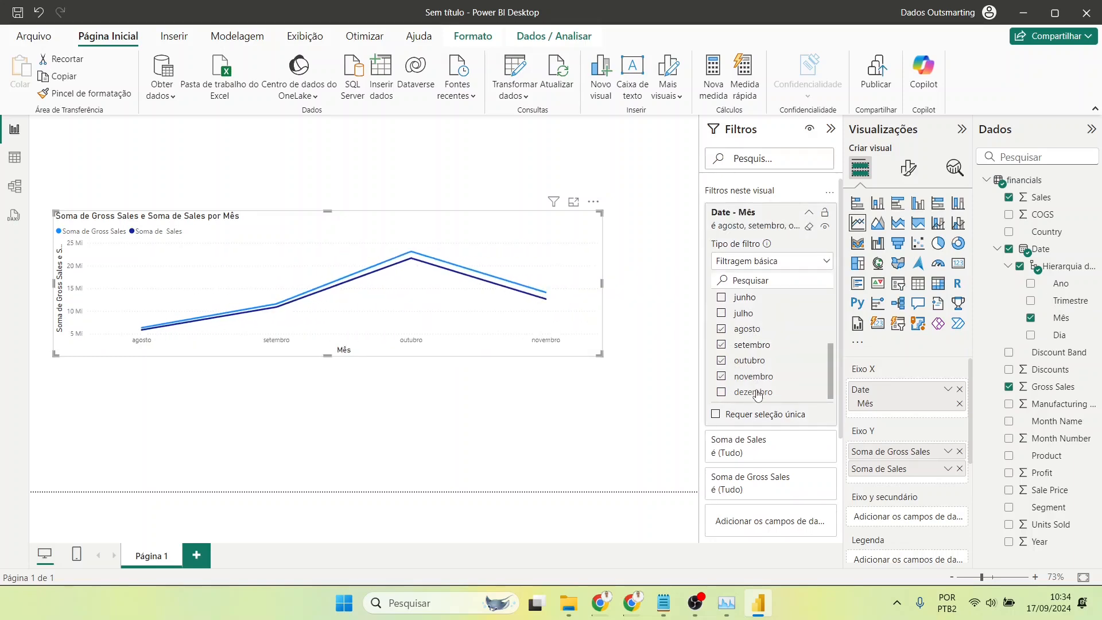
{"action": "left_click", "coordinate": [756, 393]}
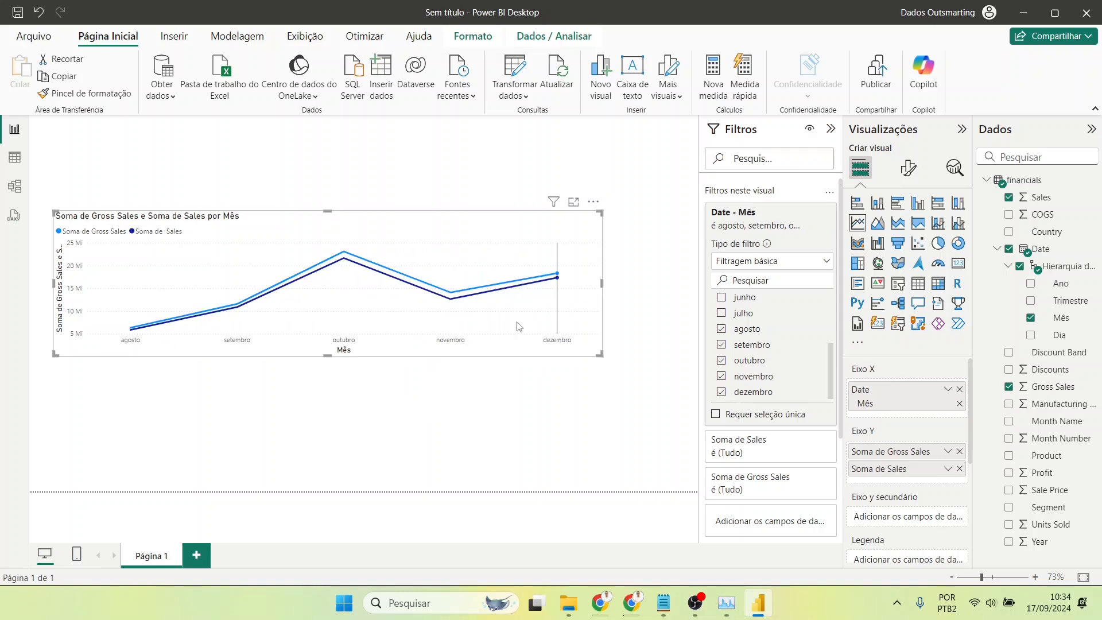
{"action": "left_click", "coordinate": [758, 217]}
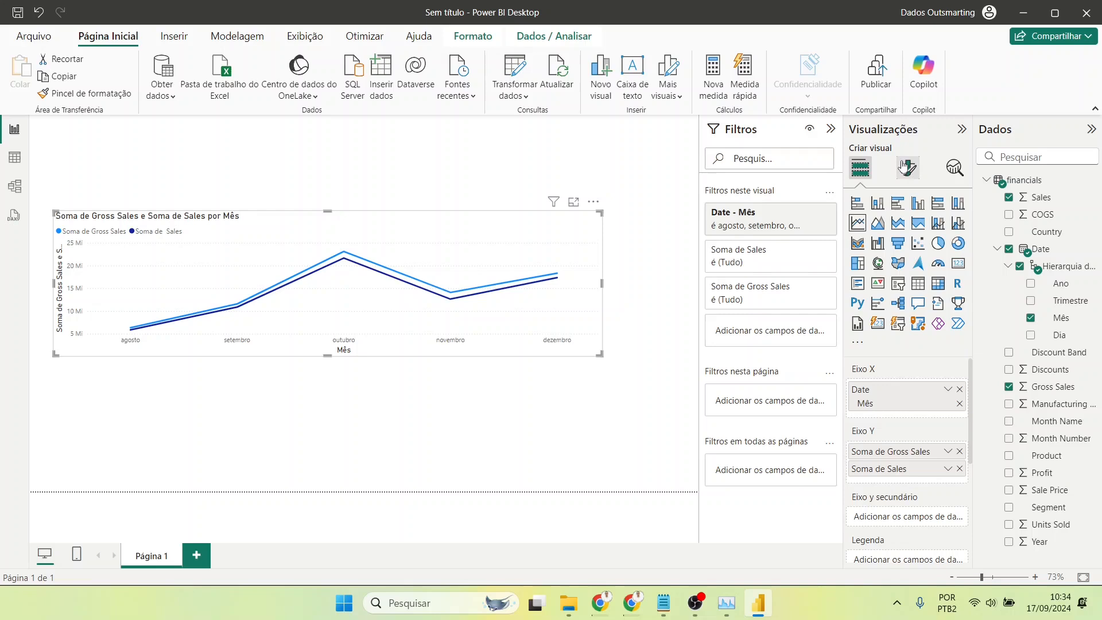
Step: Turn on data labels (Rótulos de dados) for the line chart and look over its general formatting options
{"action": "scroll", "coordinate": [896, 399], "scroll_direction": "down", "scroll_amount": 2}
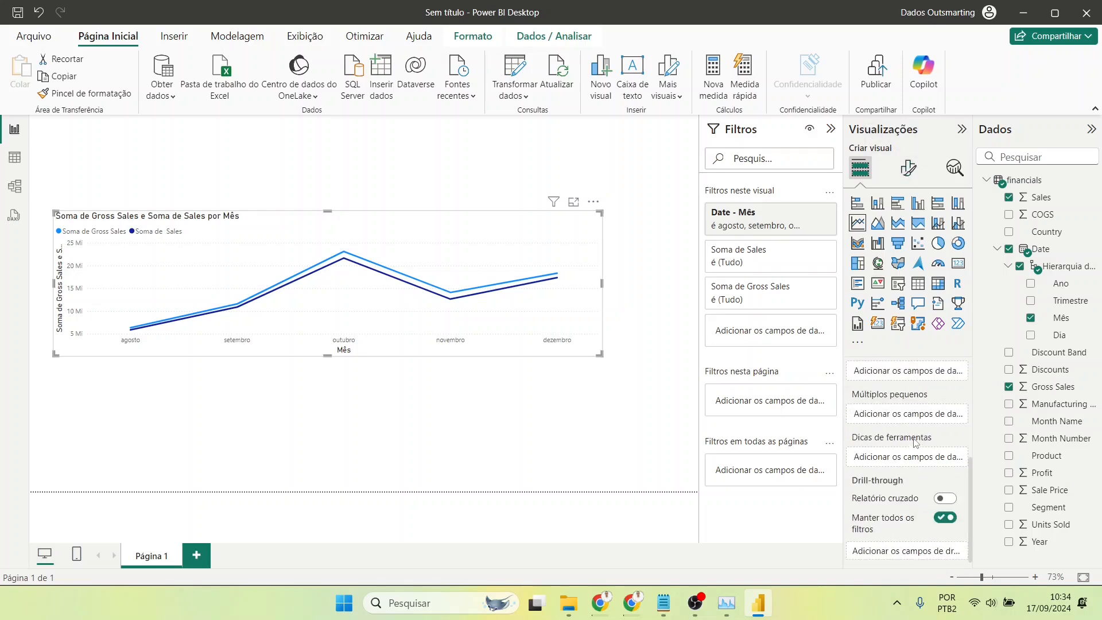
{"action": "scroll", "coordinate": [911, 448], "scroll_direction": "up", "scroll_amount": 2}
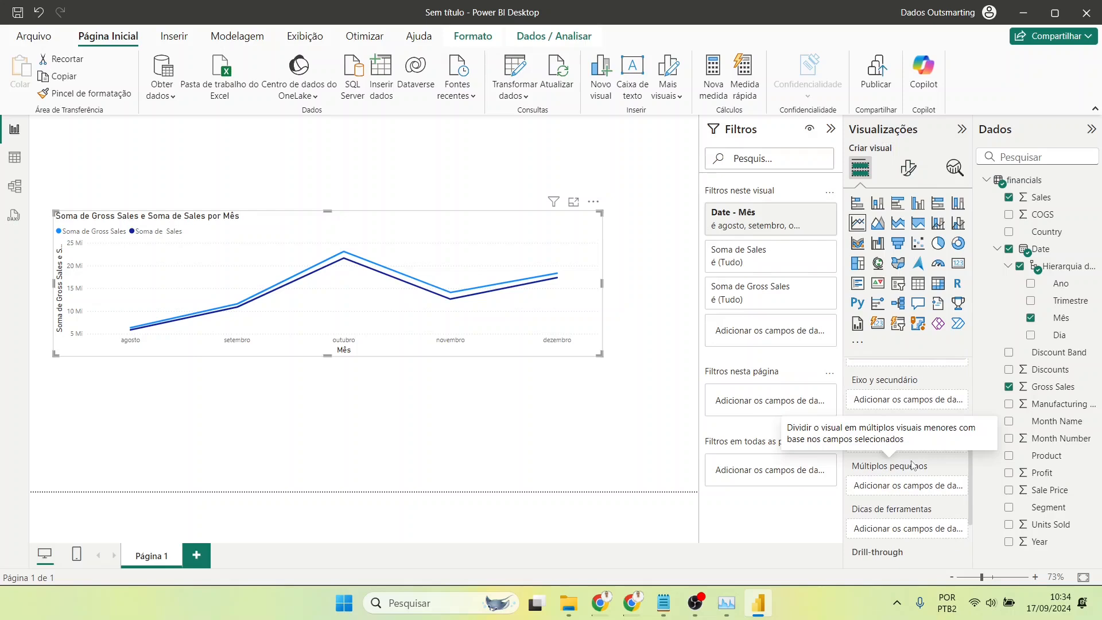
{"action": "left_click", "coordinate": [908, 167]}
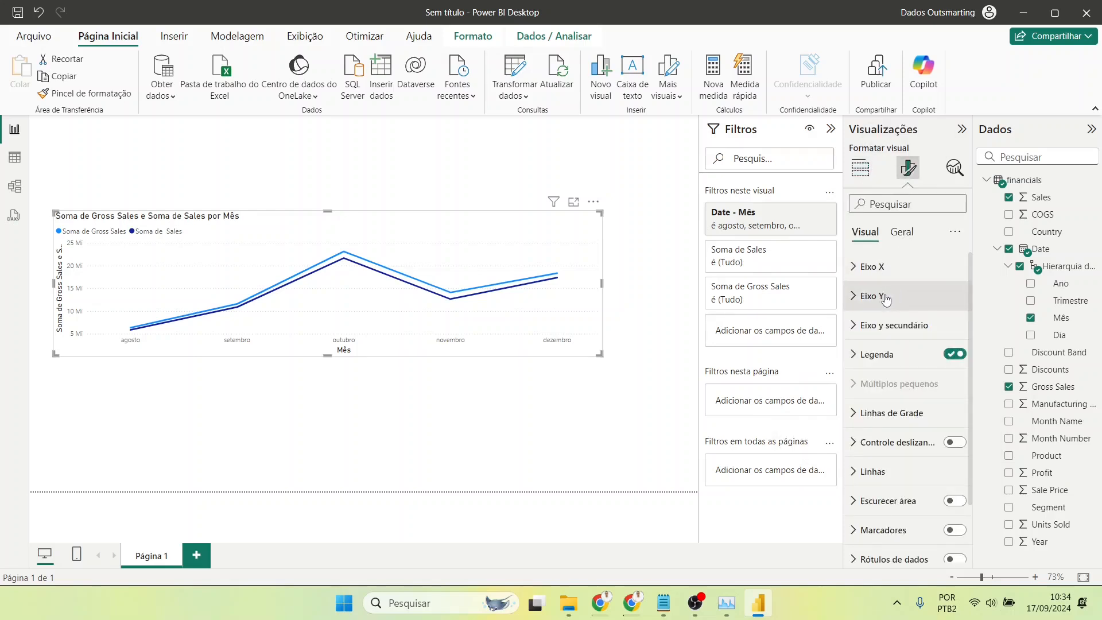
{"action": "scroll", "coordinate": [966, 425], "scroll_direction": "down", "scroll_amount": 2}
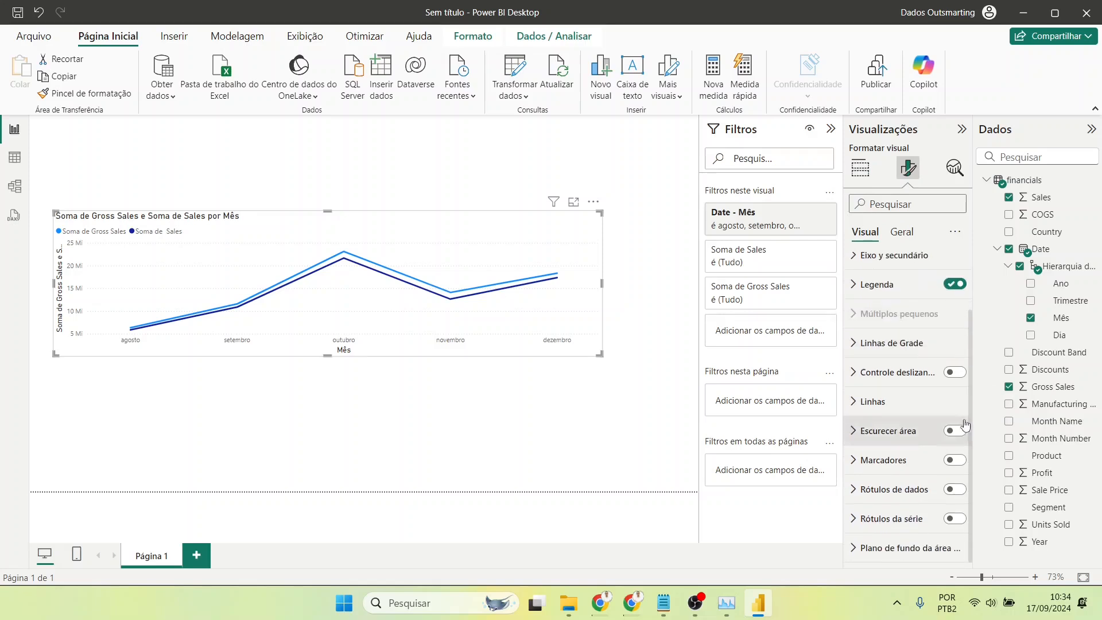
{"action": "left_click", "coordinate": [955, 489]}
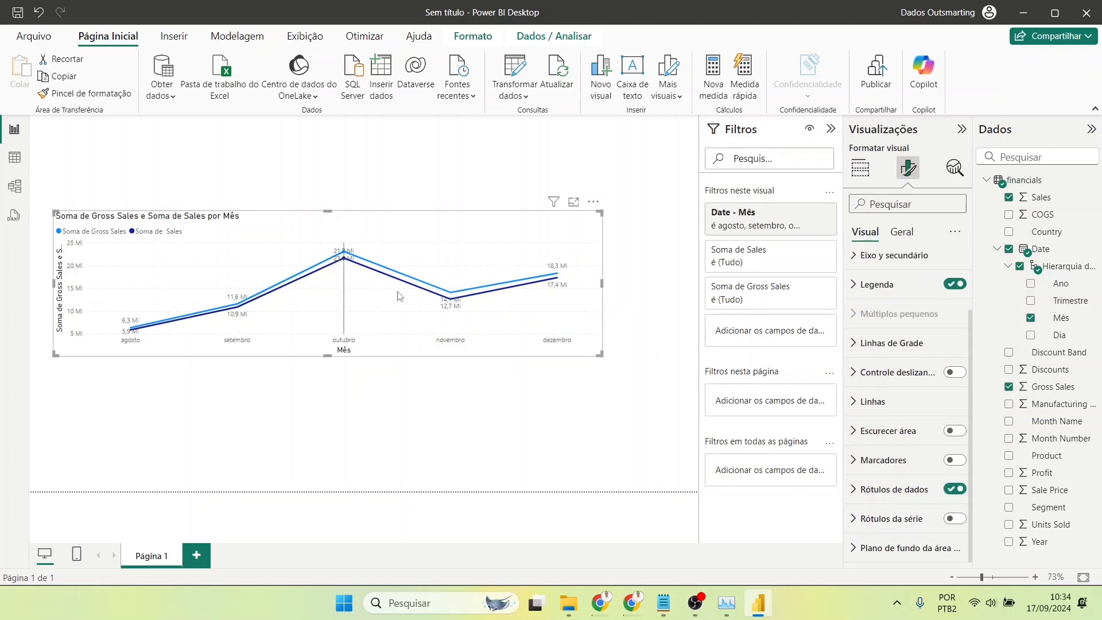
{"action": "left_click", "coordinate": [901, 234]}
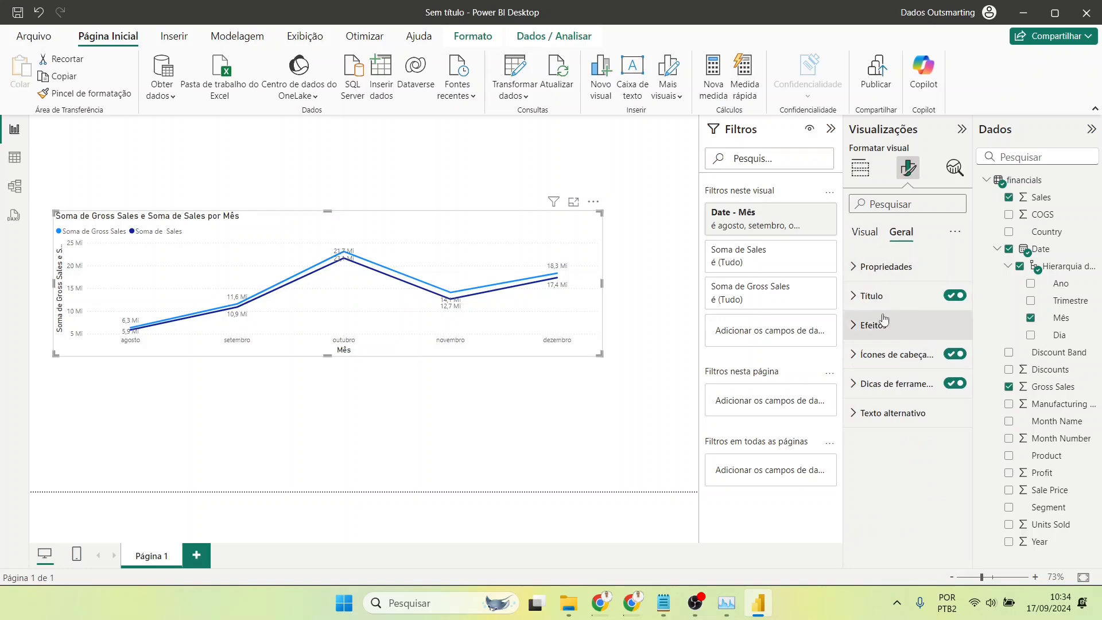
{"action": "left_click", "coordinate": [865, 232]}
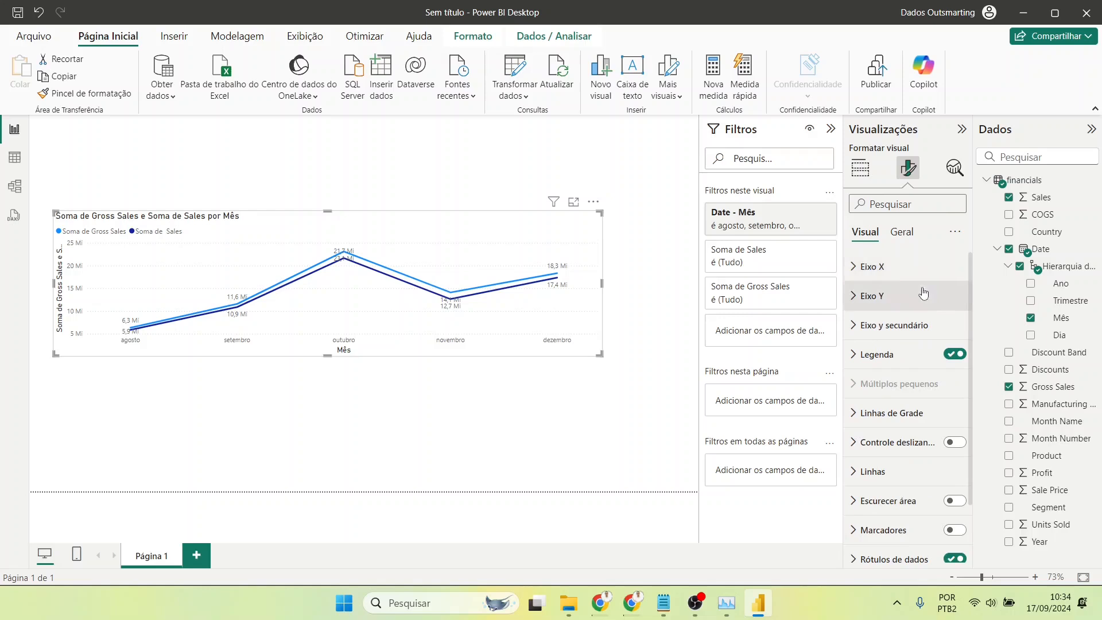
Step: Try an average line for the Soma de Gross Sales series on the line chart and remove it
{"action": "left_click", "coordinate": [955, 168]}
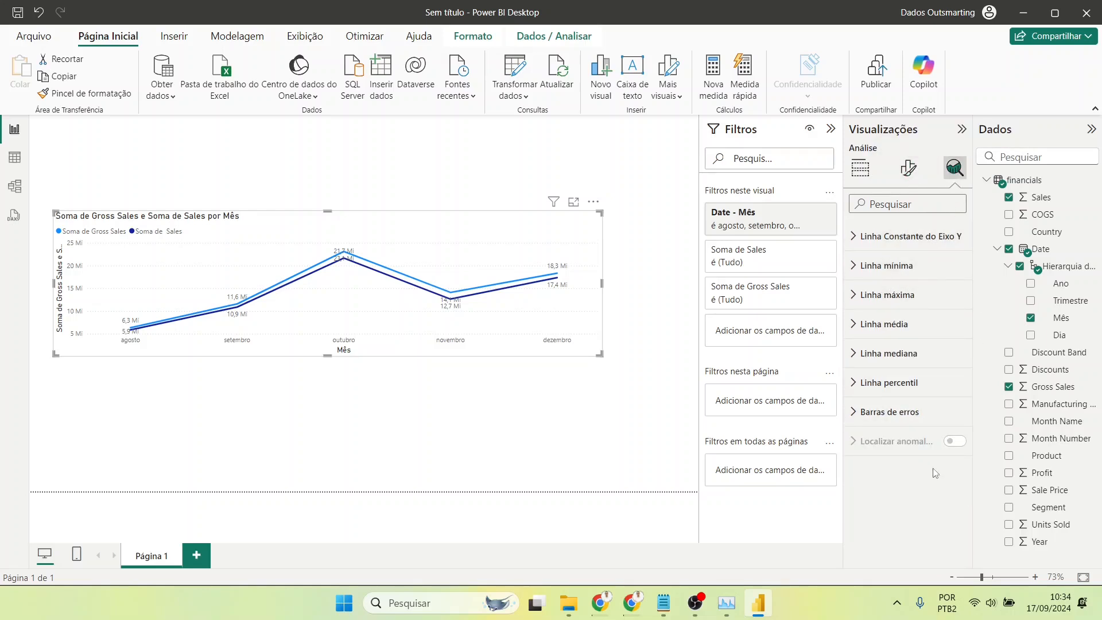
{"action": "left_click", "coordinate": [893, 325]}
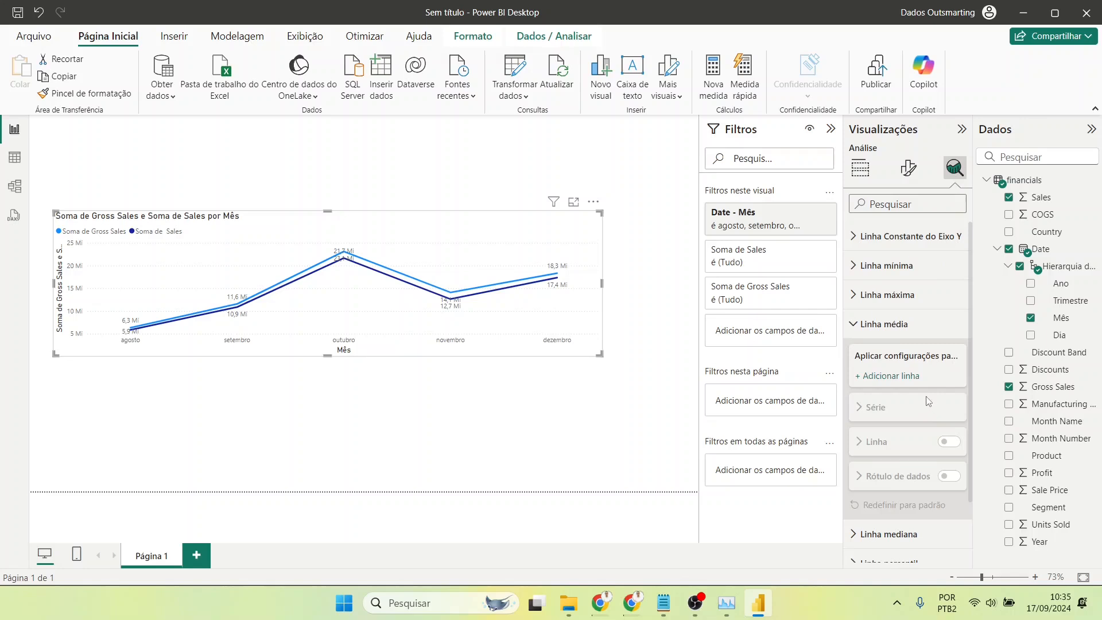
{"action": "left_click", "coordinate": [904, 377]}
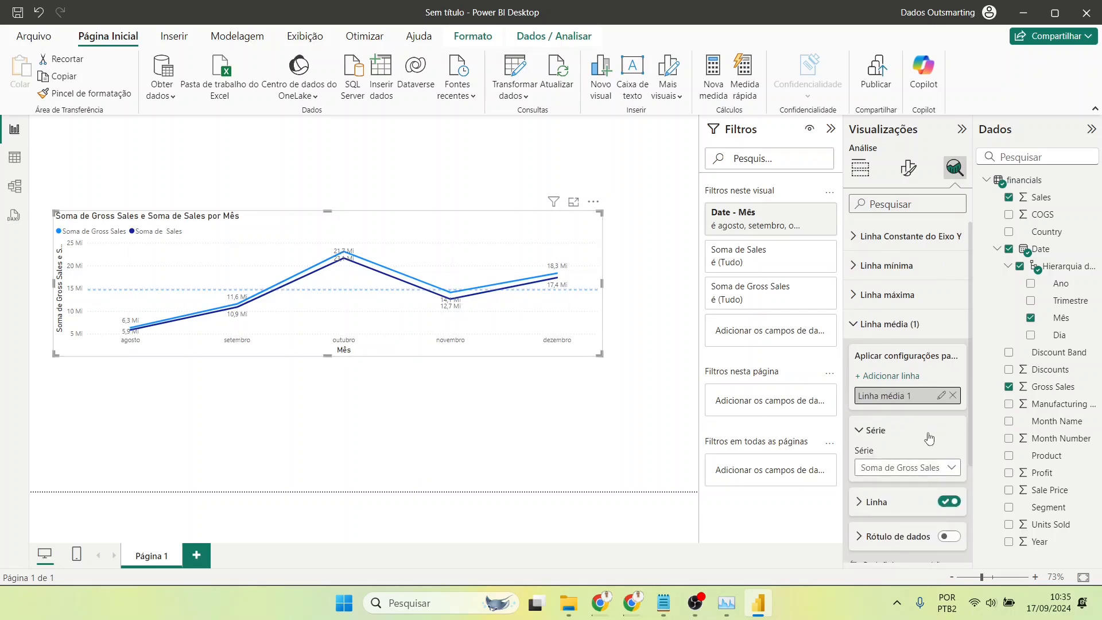
{"action": "left_click", "coordinate": [950, 504]}
{"action": "left_click", "coordinate": [906, 330]}
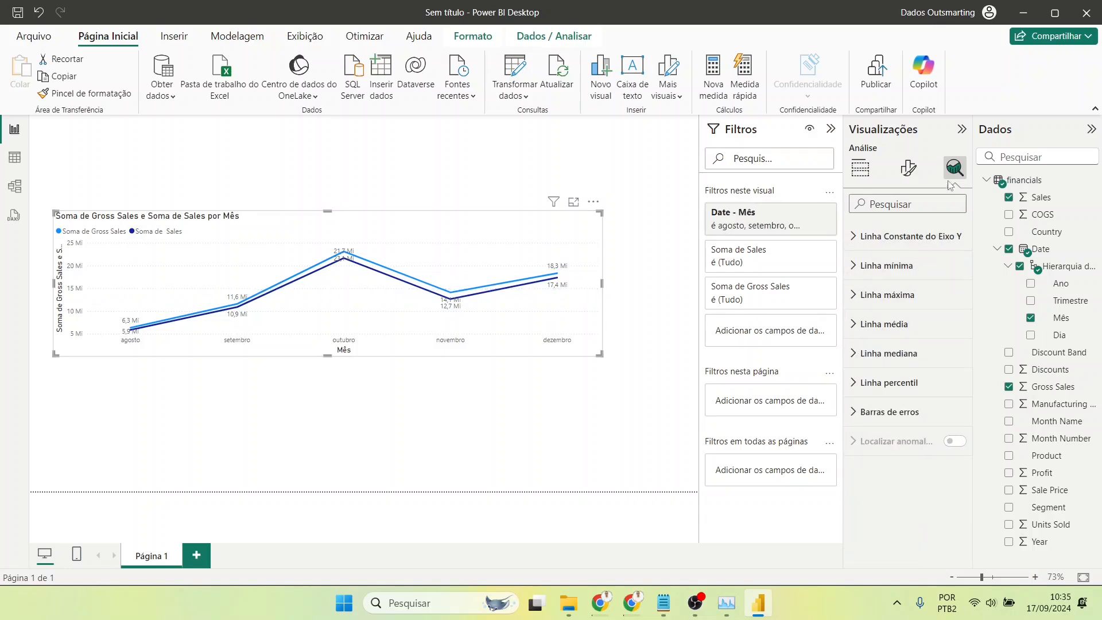
Step: Try error bars on the Soma de Gross Sales series and turn them off
{"action": "left_click", "coordinate": [895, 418]}
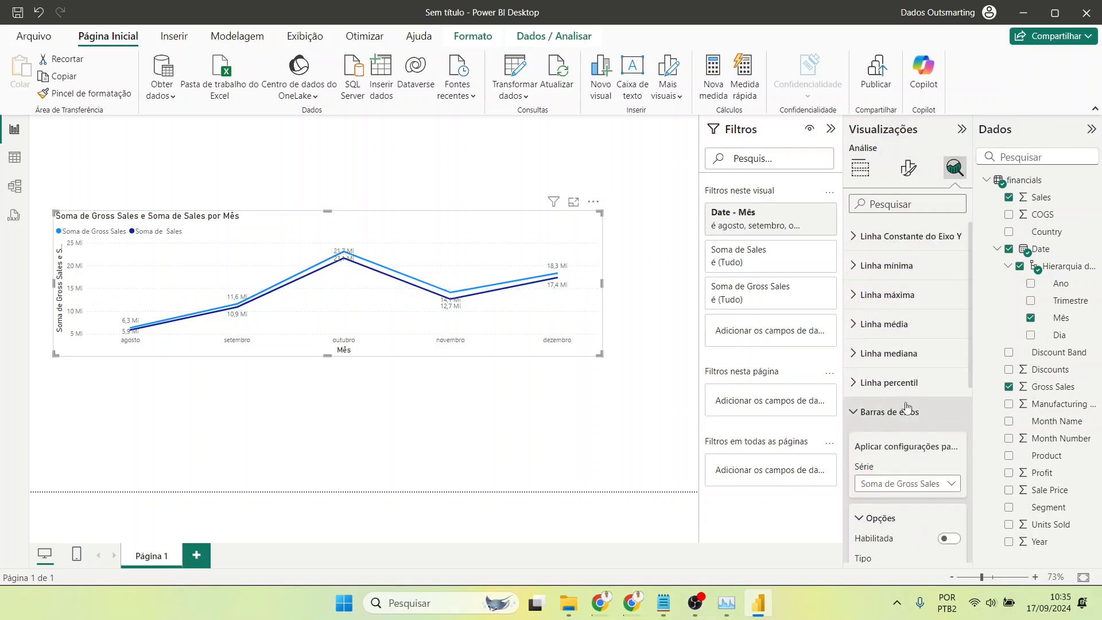
{"action": "scroll", "coordinate": [925, 427], "scroll_direction": "down", "scroll_amount": 3}
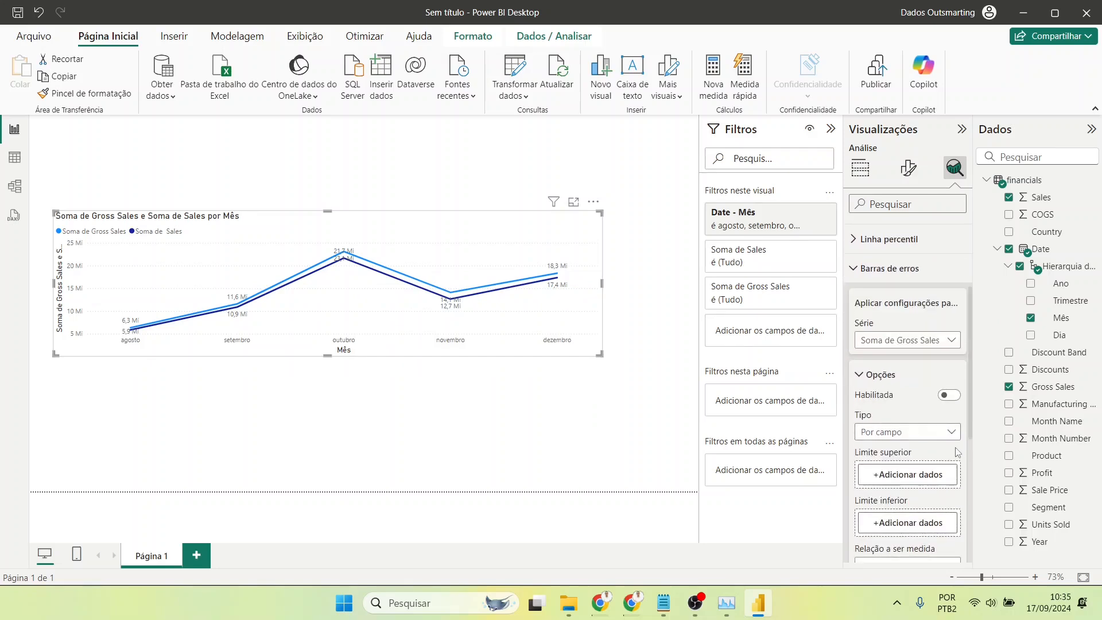
{"action": "left_click", "coordinate": [950, 394]}
{"action": "scroll", "coordinate": [945, 410], "scroll_direction": "down", "scroll_amount": 2}
{"action": "left_click", "coordinate": [949, 323]}
{"action": "scroll", "coordinate": [916, 315], "scroll_direction": "up", "scroll_amount": 2}
{"action": "left_click", "coordinate": [913, 286]}
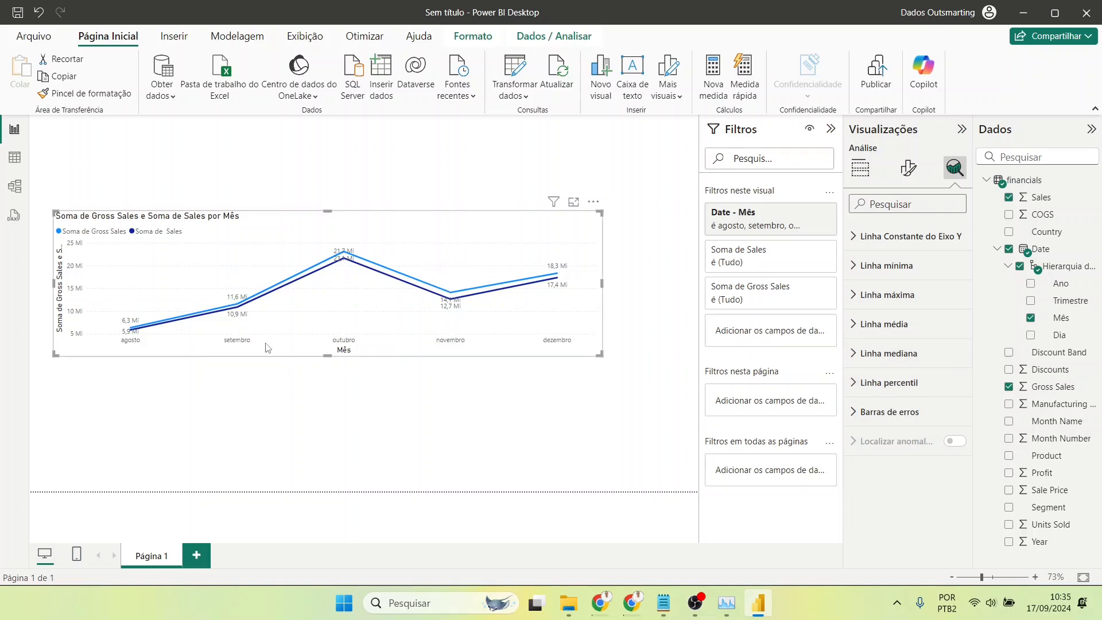
Step: Review the line chart's field, formatting and analysis options
{"action": "mouse_move", "coordinate": [329, 249]}
{"action": "left_click", "coordinate": [909, 168]}
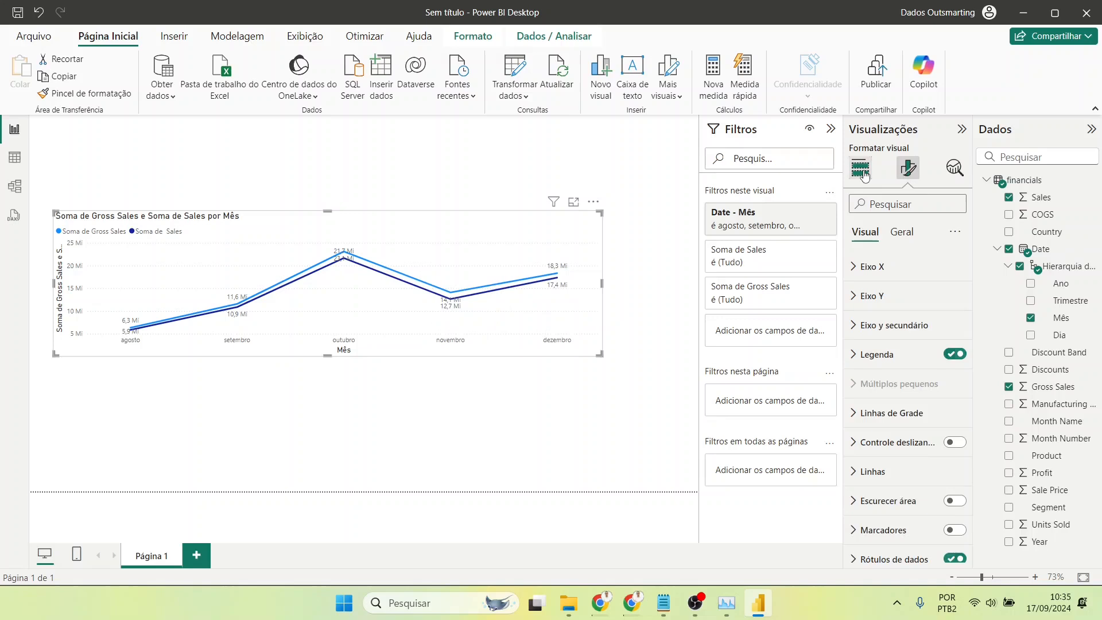
{"action": "left_click", "coordinate": [861, 168]}
{"action": "left_click", "coordinate": [909, 168]}
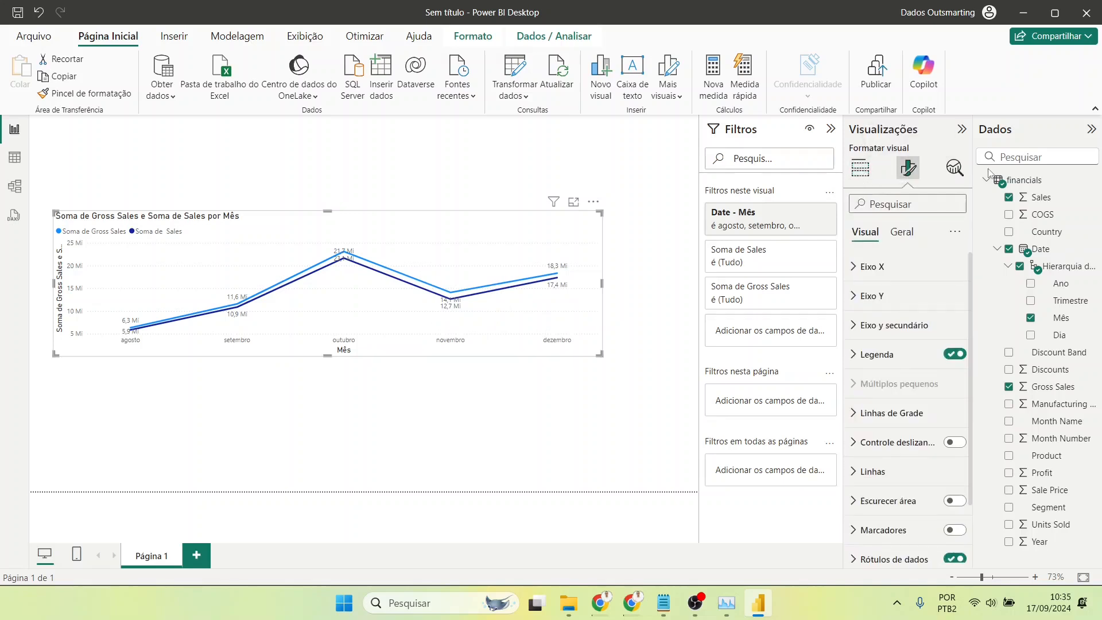
{"action": "left_click", "coordinate": [954, 168]}
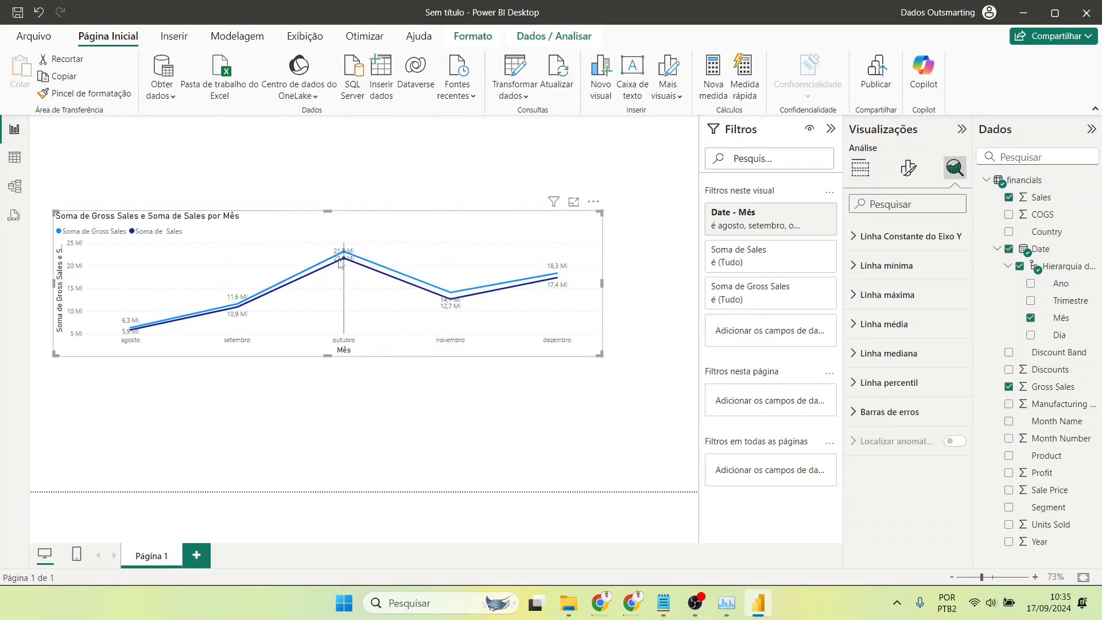
Step: Examine the rows and columns of the financials table in the table view, including Segment, Country and the date columns
{"action": "left_click", "coordinate": [13, 166]}
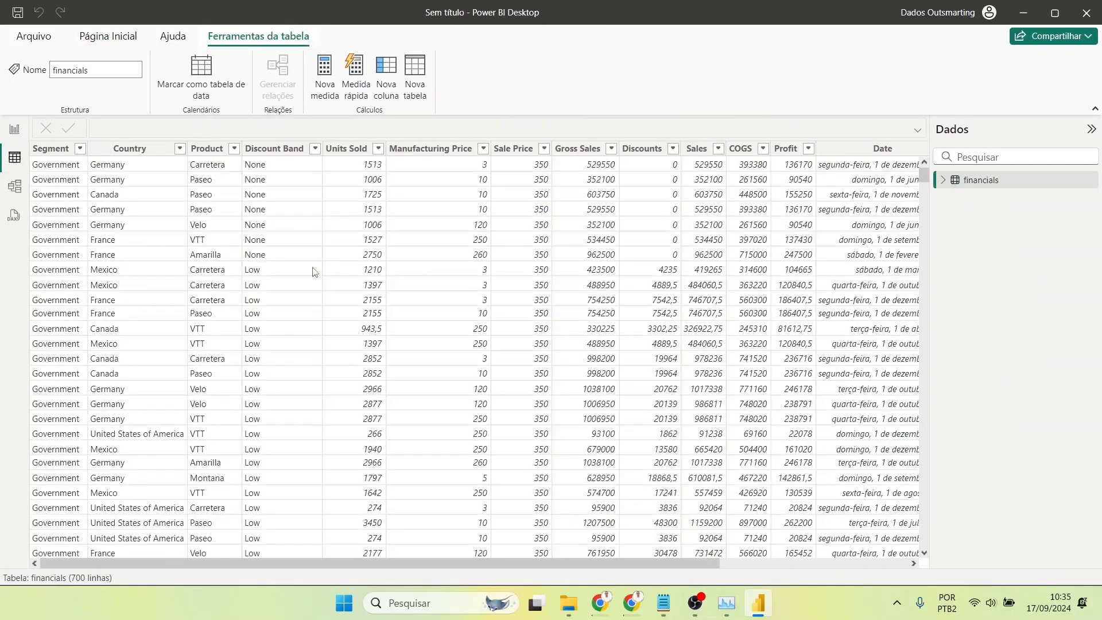
{"action": "left_click", "coordinate": [952, 182]}
{"action": "left_click", "coordinate": [66, 174]}
{"action": "left_click", "coordinate": [181, 173]}
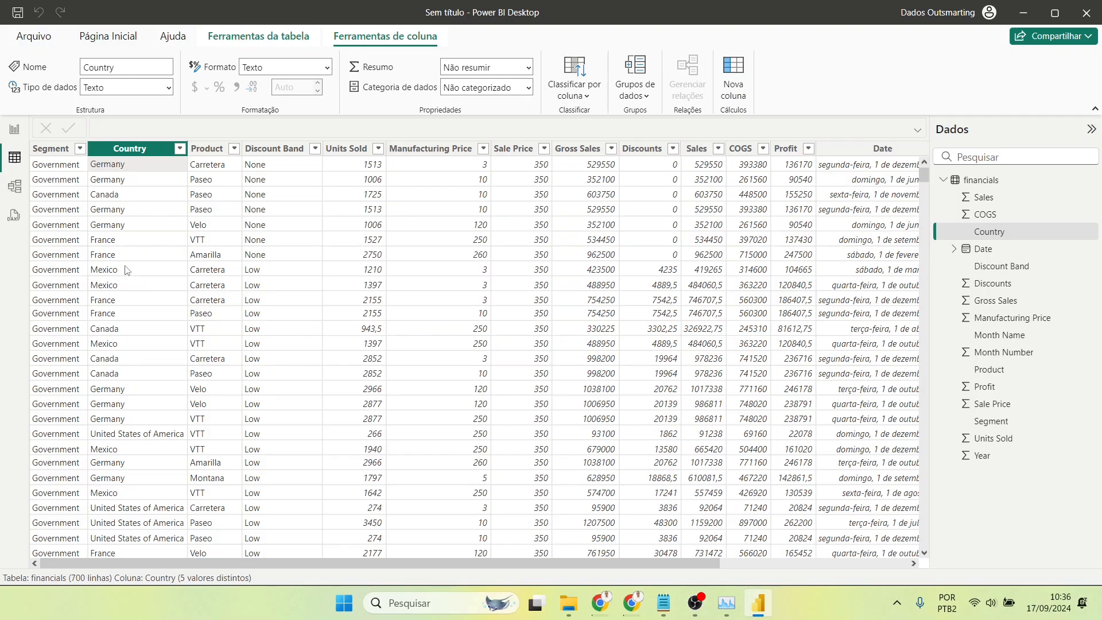
{"action": "left_click_drag", "start_coordinate": [534, 563], "coordinate": [740, 569]}
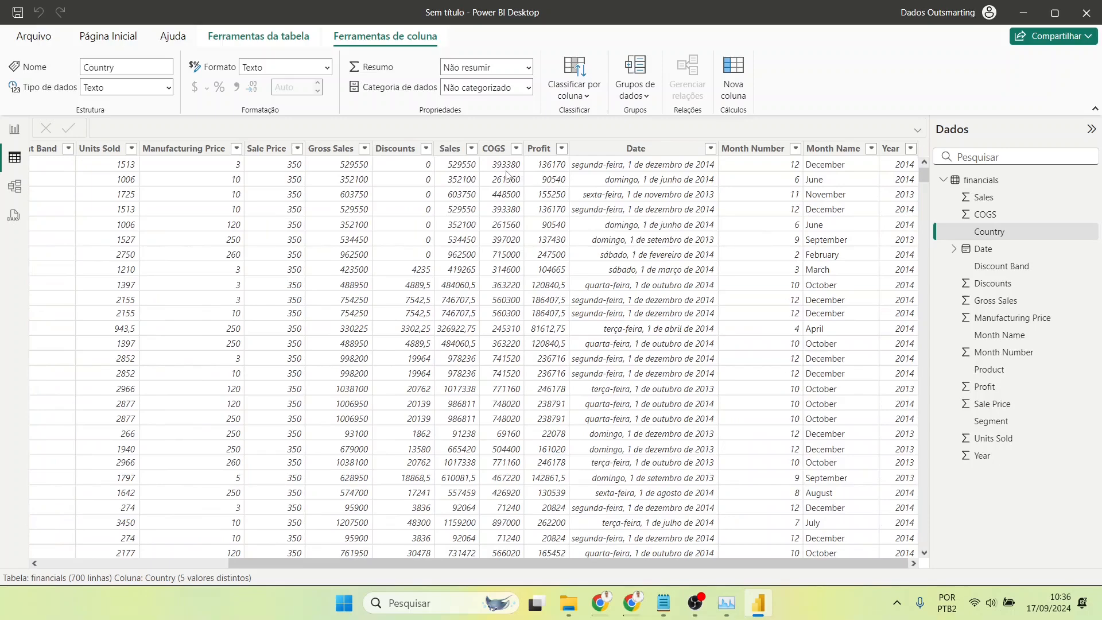
{"action": "scroll", "coordinate": [471, 338], "scroll_direction": "down", "scroll_amount": 20}
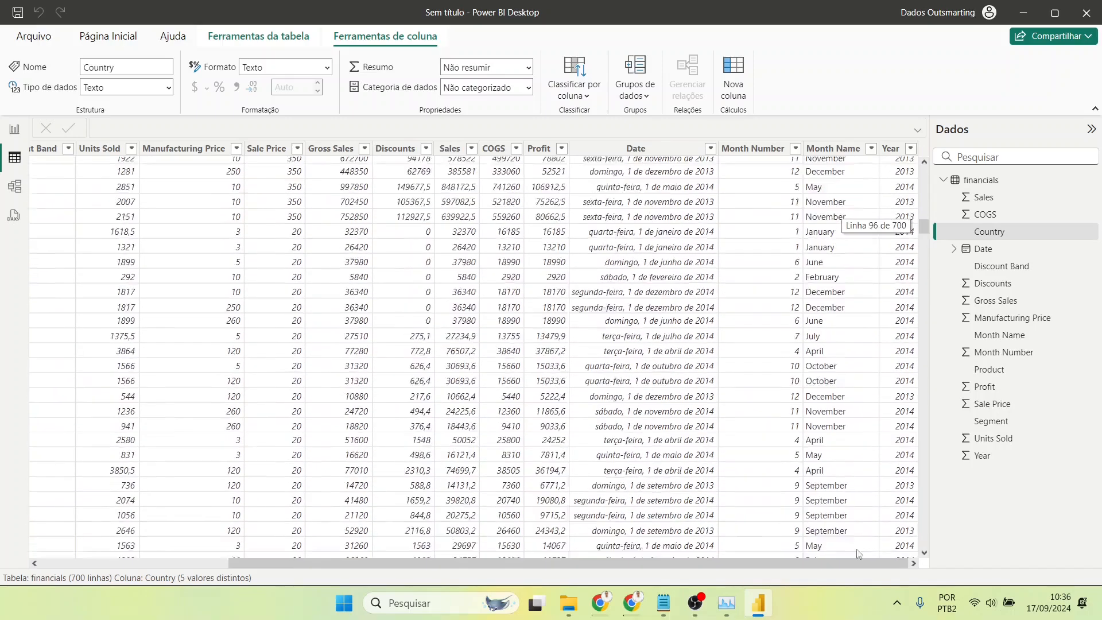
Step: Examine the financials table from the first to the last columns, including the values of the Month Name column
{"action": "left_click_drag", "start_coordinate": [847, 563], "coordinate": [654, 560]}
{"action": "scroll", "coordinate": [250, 332], "scroll_direction": "up", "scroll_amount": 20}
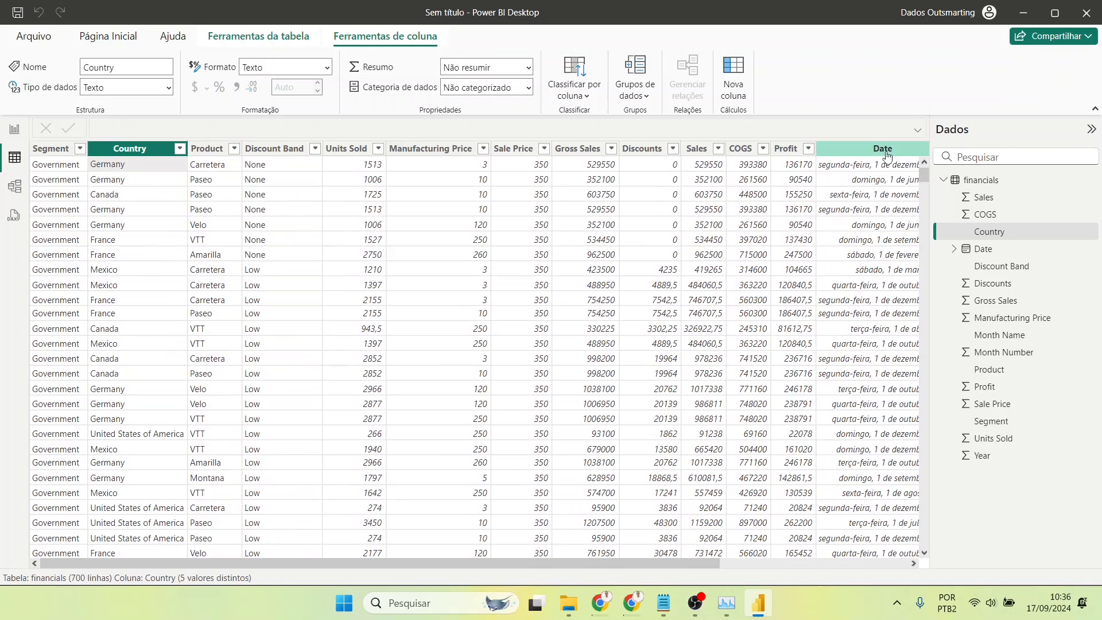
{"action": "left_click_drag", "start_coordinate": [573, 563], "coordinate": [849, 574]}
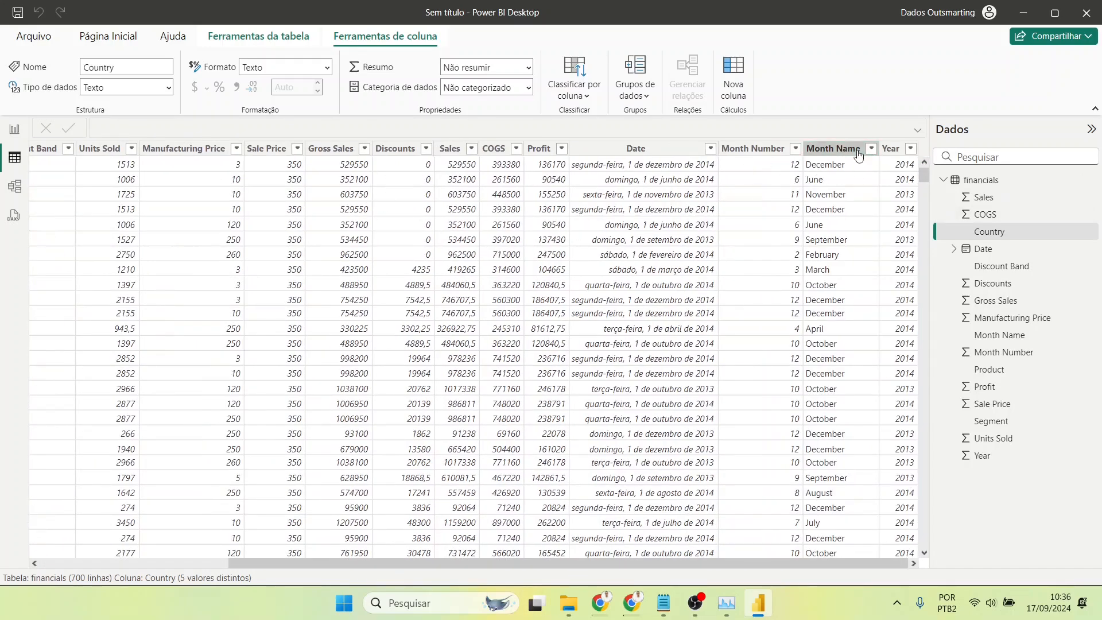
{"action": "left_click", "coordinate": [833, 148]}
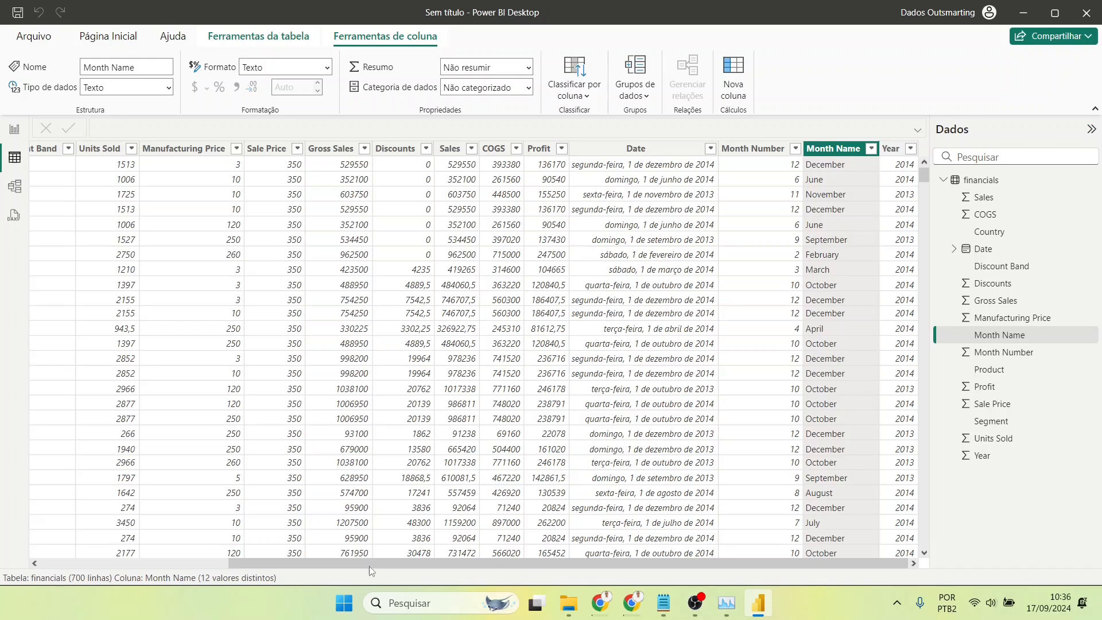
{"action": "left_click_drag", "start_coordinate": [370, 566], "coordinate": [181, 566]}
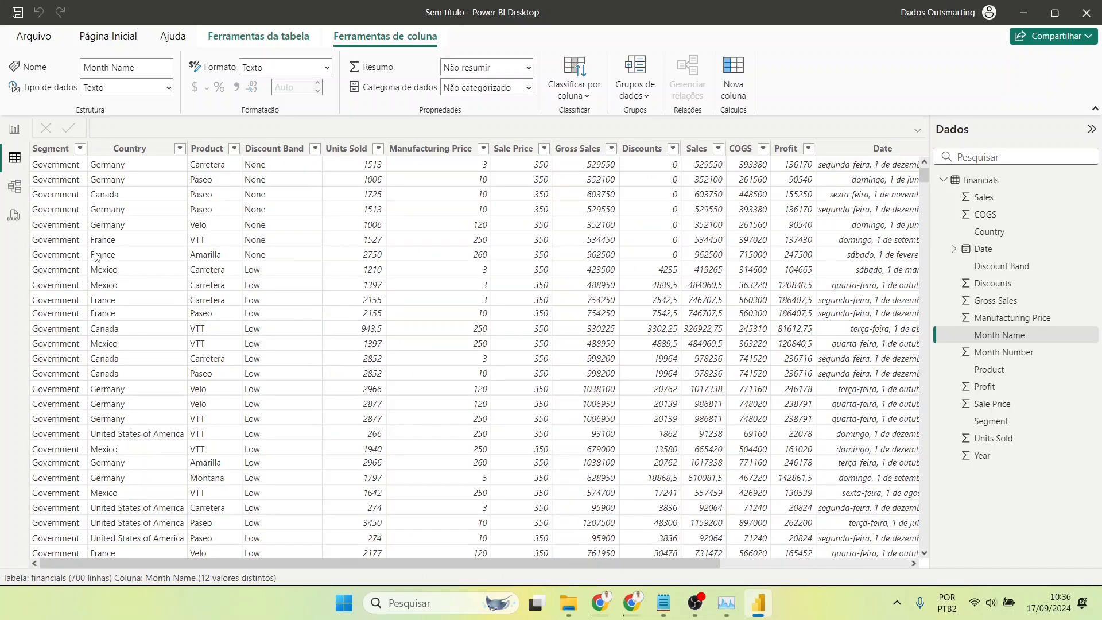
Step: Look through the model view, the DAX query view and the table view, and return to the report view
{"action": "left_click", "coordinate": [14, 186]}
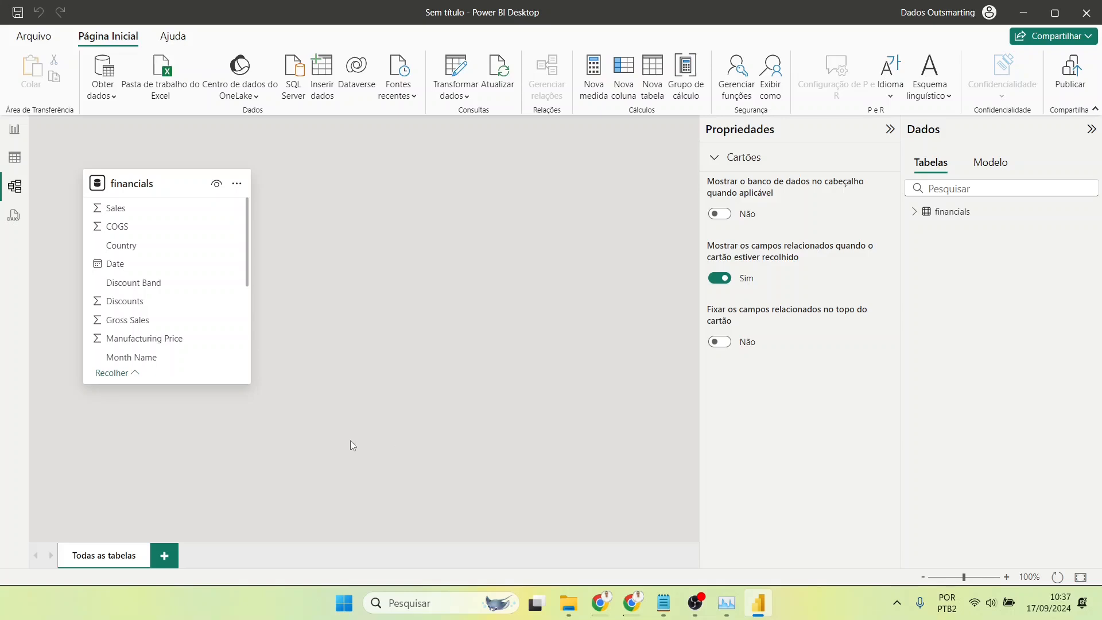
{"action": "mouse_move", "coordinate": [163, 192]}
{"action": "left_click", "coordinate": [14, 215]}
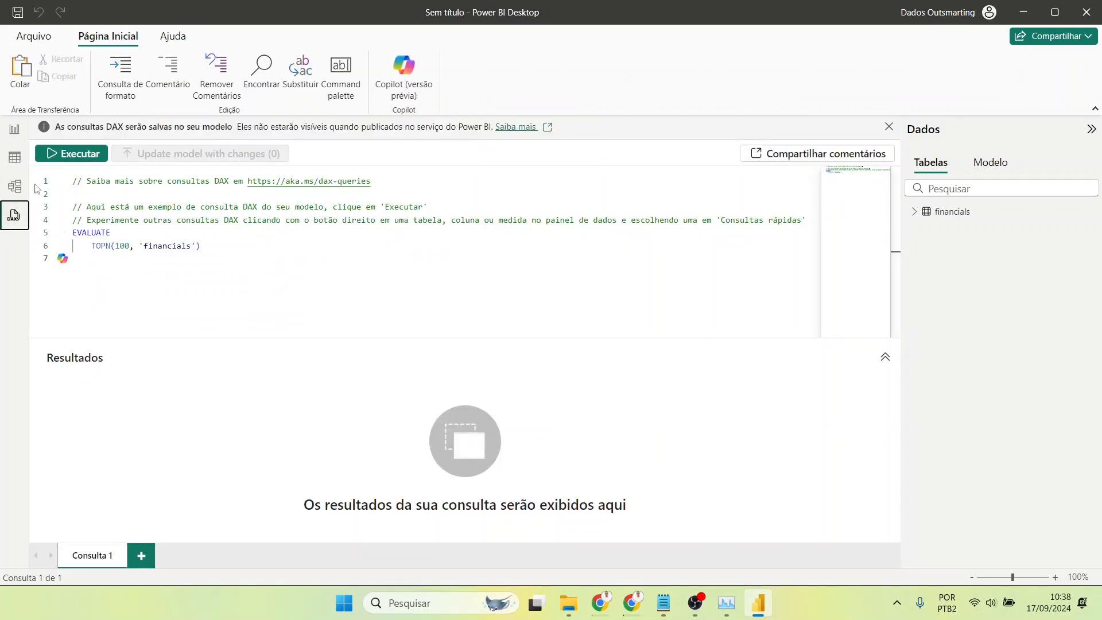
{"action": "left_click", "coordinate": [14, 129]}
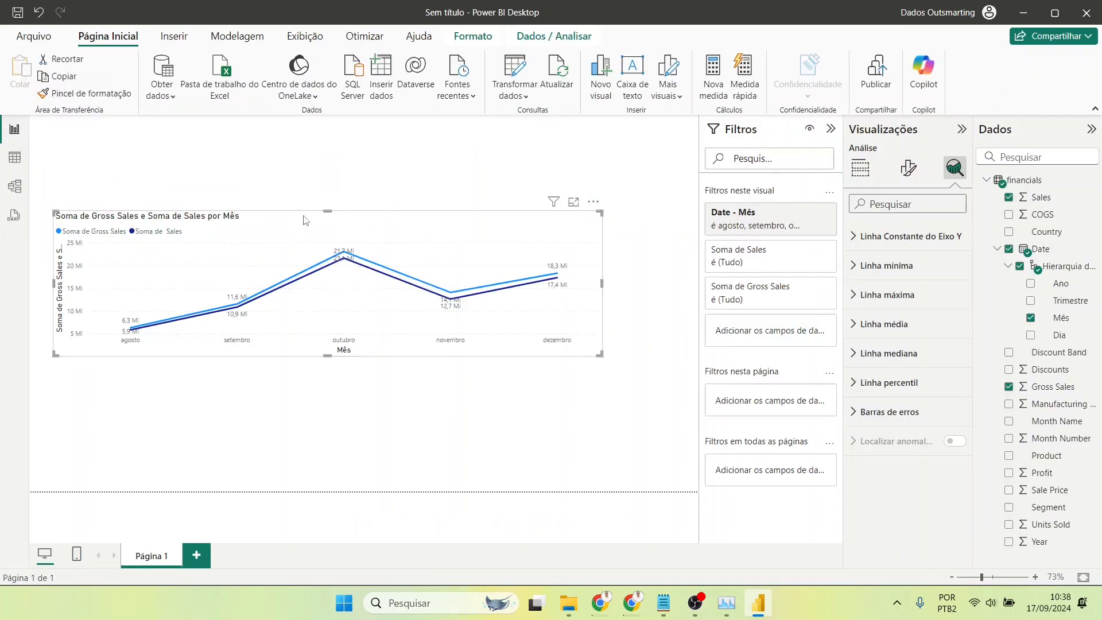
{"action": "left_click", "coordinate": [15, 186]}
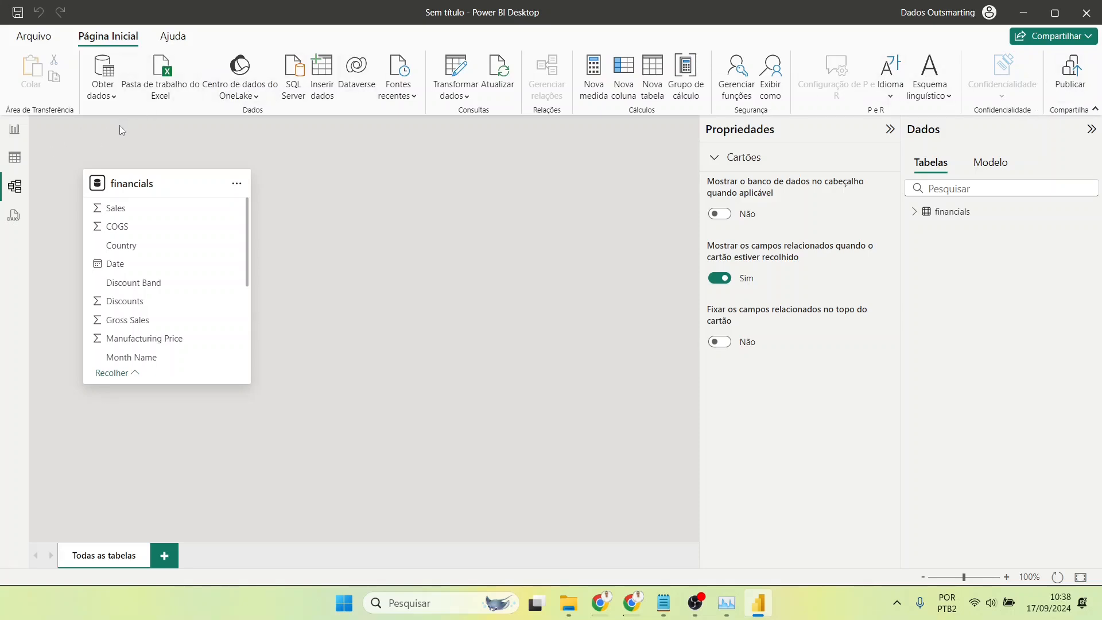
{"action": "left_click", "coordinate": [14, 156]}
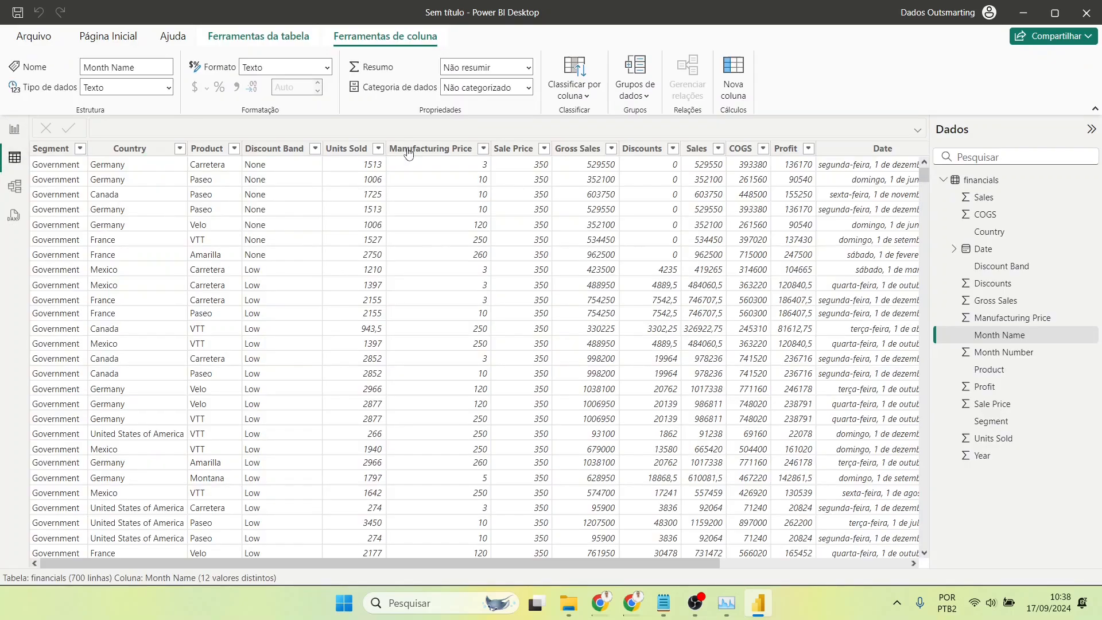
{"action": "left_click", "coordinate": [14, 128]}
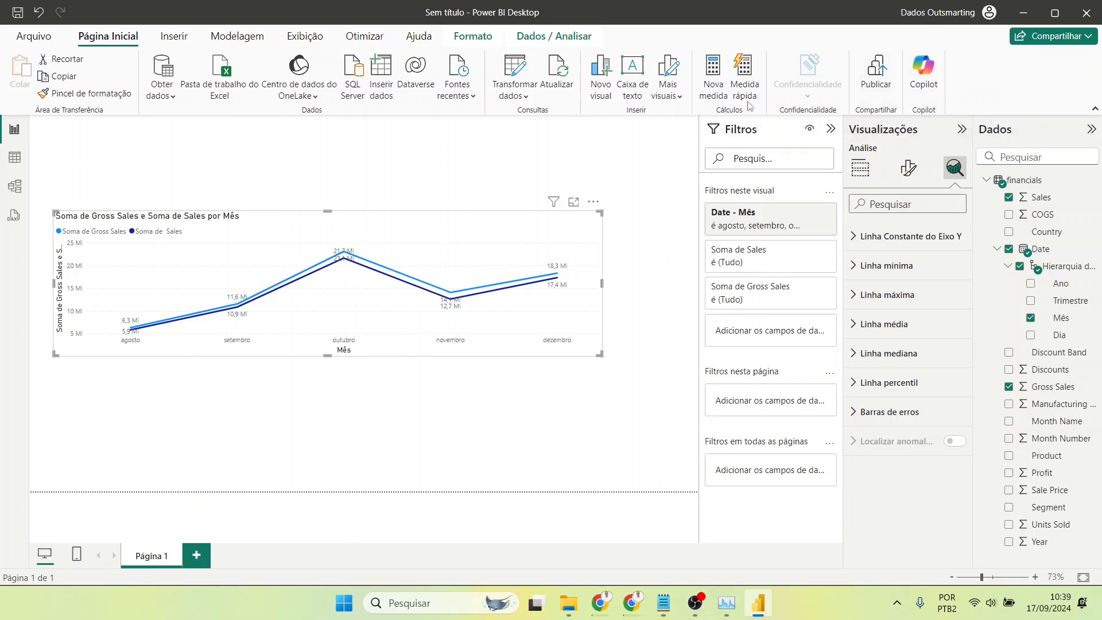
Step: Check the data source settings of the current file and close them
{"action": "left_click", "coordinate": [43, 38]}
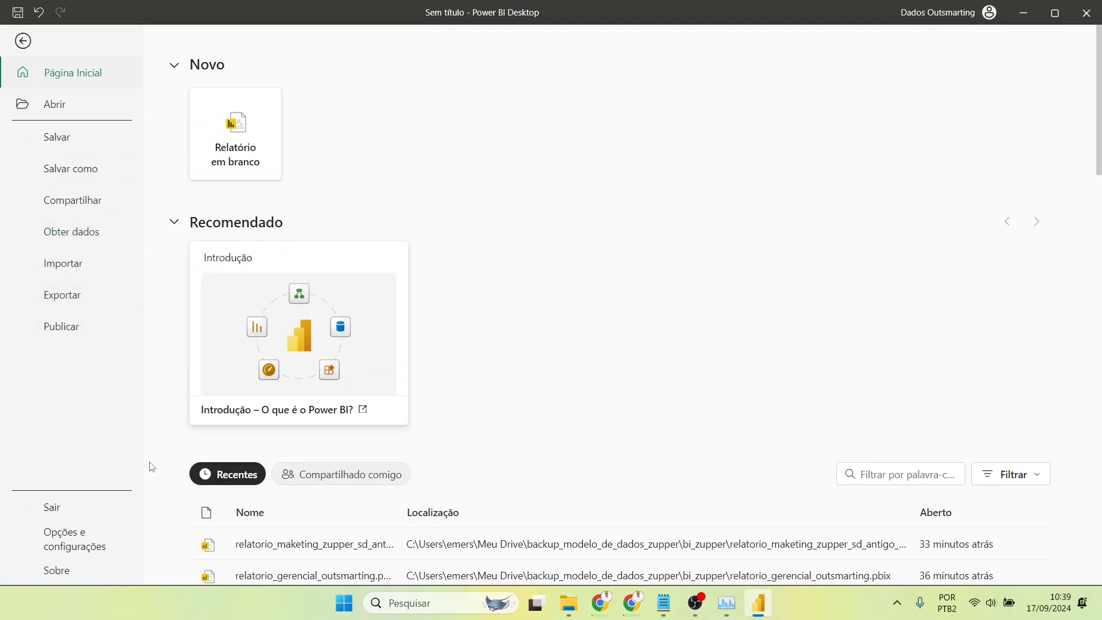
{"action": "left_click", "coordinate": [65, 545]}
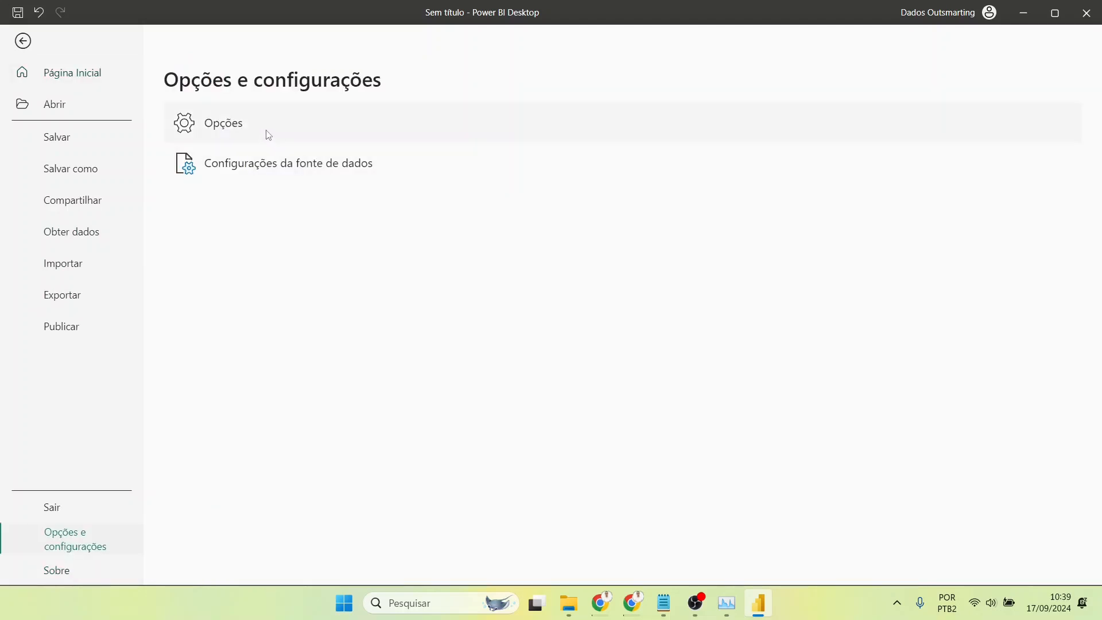
{"action": "left_click", "coordinate": [239, 176]}
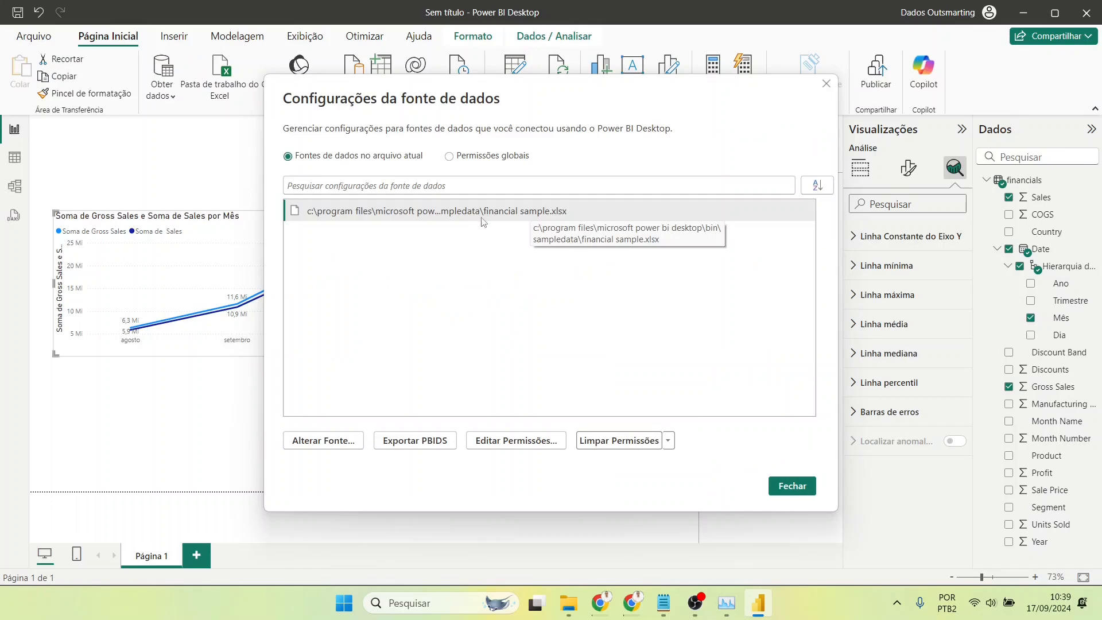
{"action": "left_click", "coordinate": [805, 489]}
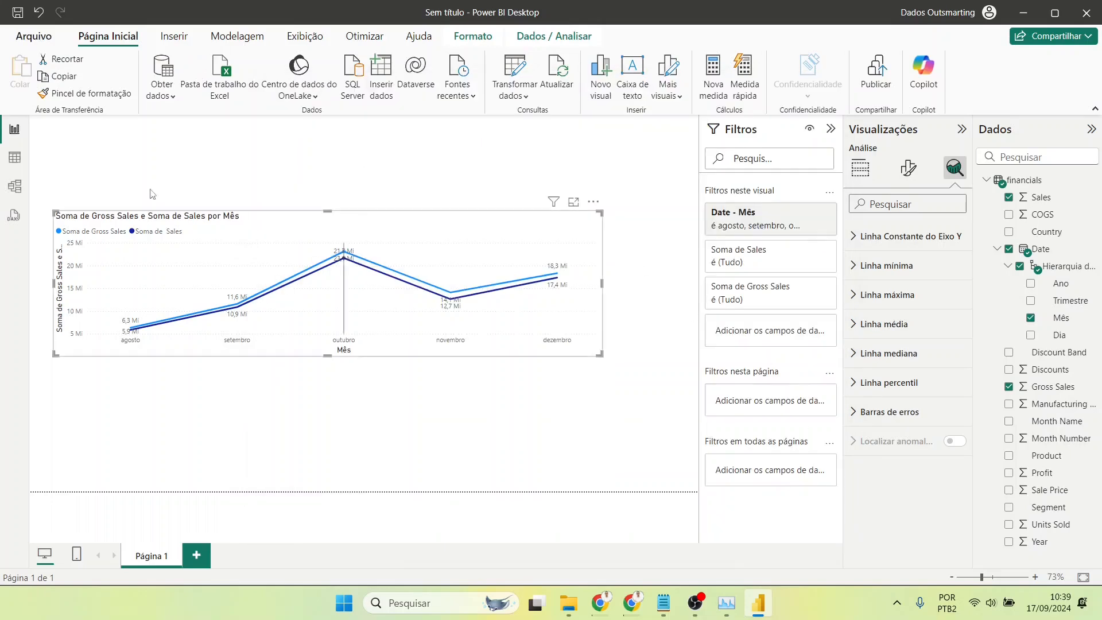
Step: Review the global options for data loading, Python scripts, DirectQuery and the Power Query Editor
{"action": "left_click", "coordinate": [18, 38]}
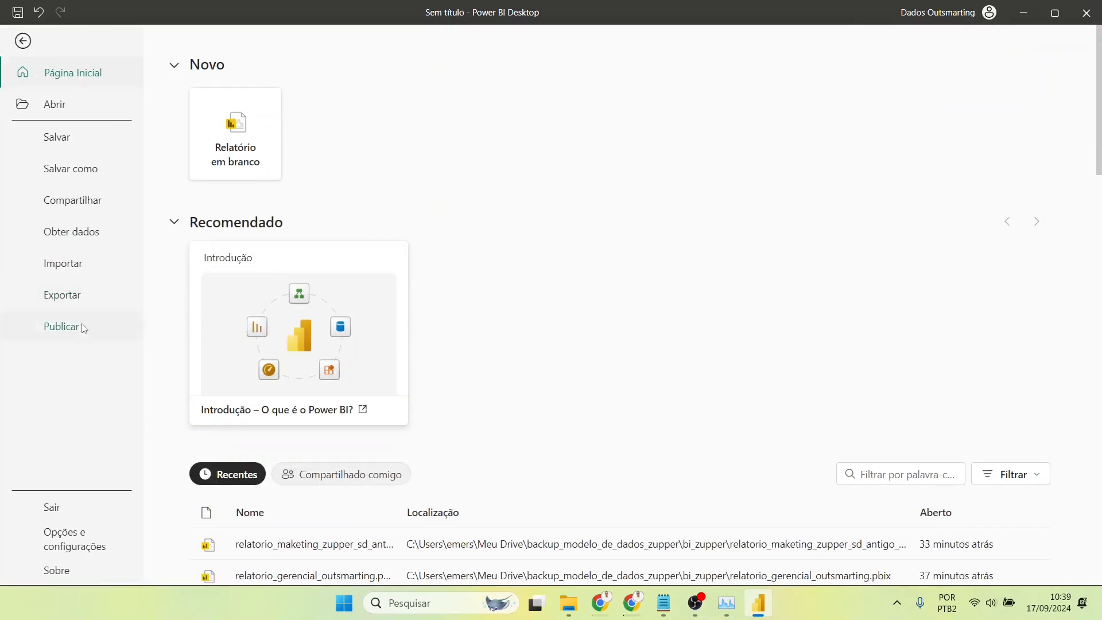
{"action": "left_click", "coordinate": [89, 545]}
{"action": "left_click", "coordinate": [263, 132]}
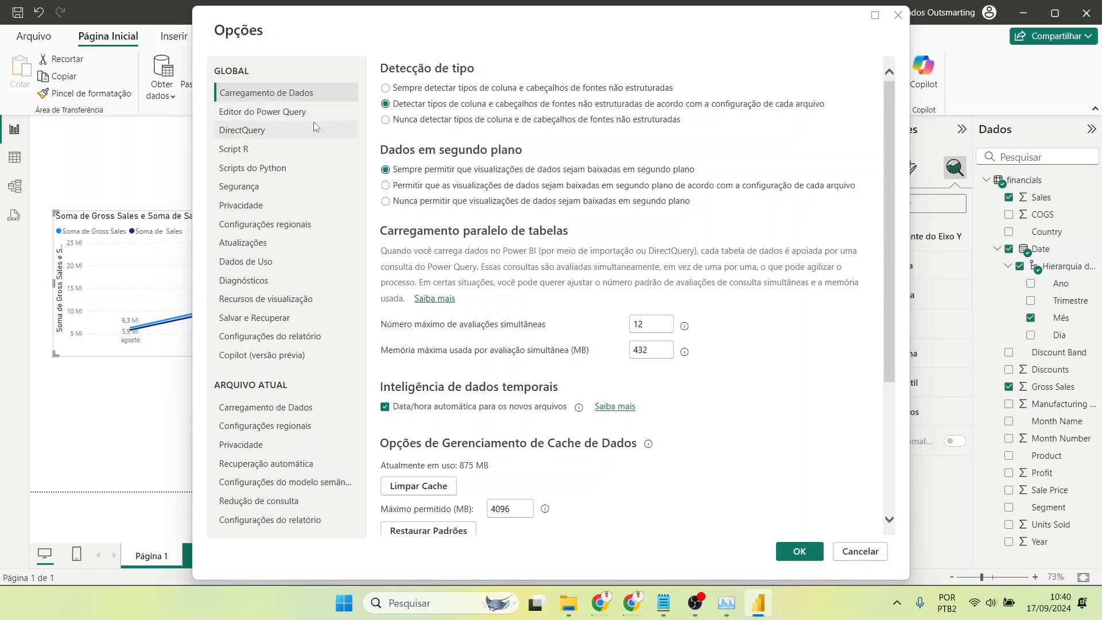
{"action": "left_click", "coordinate": [251, 156]}
{"action": "left_click", "coordinate": [276, 171]}
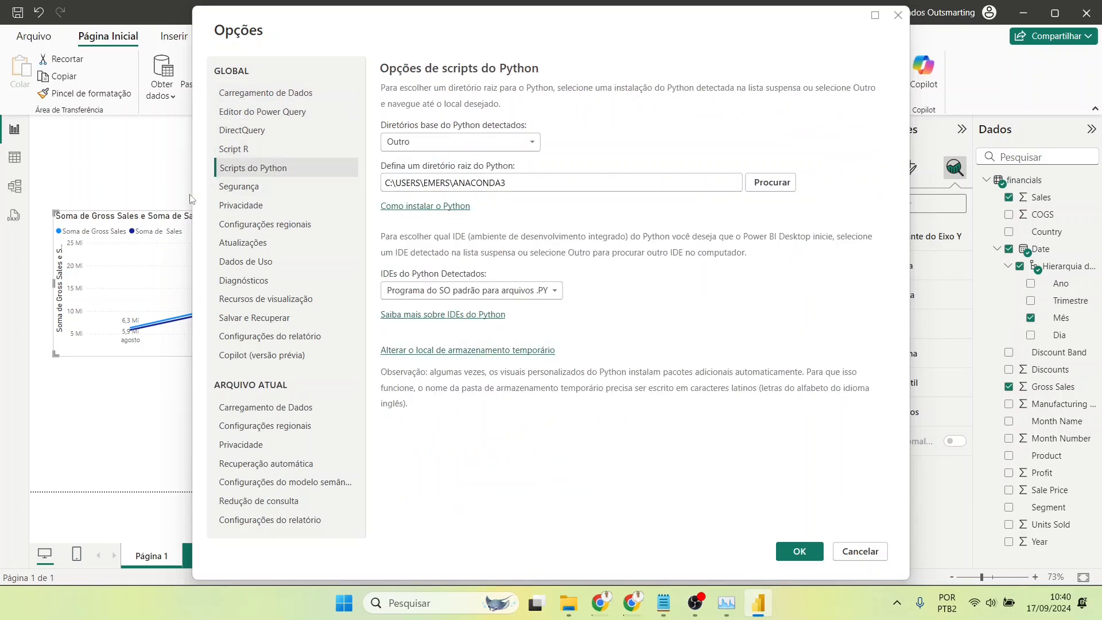
{"action": "left_click", "coordinate": [293, 132]}
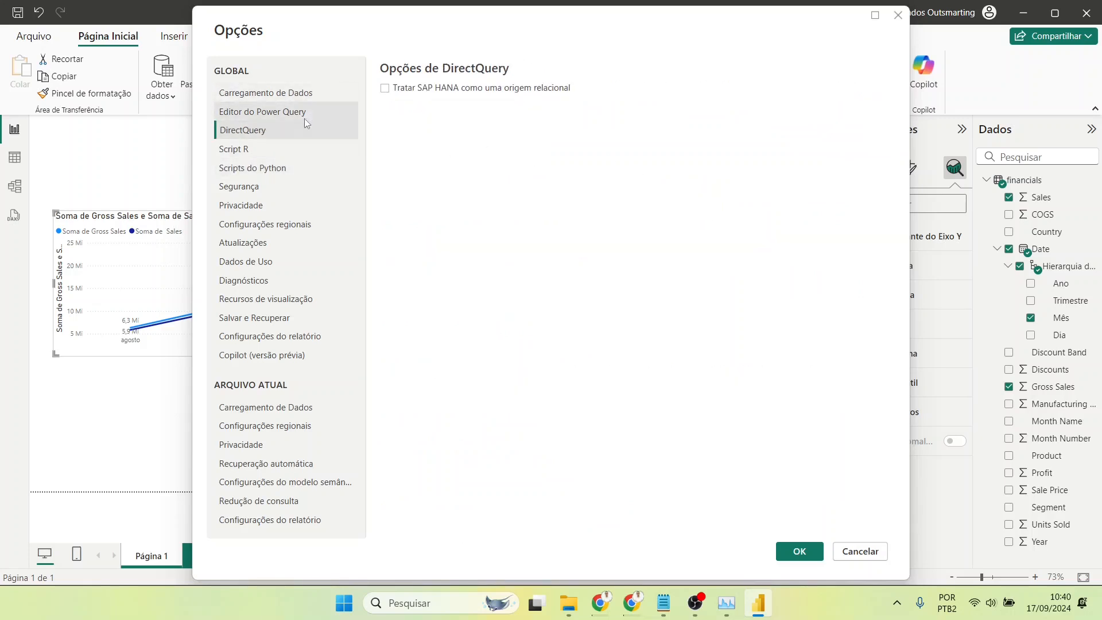
{"action": "left_click", "coordinate": [304, 111]}
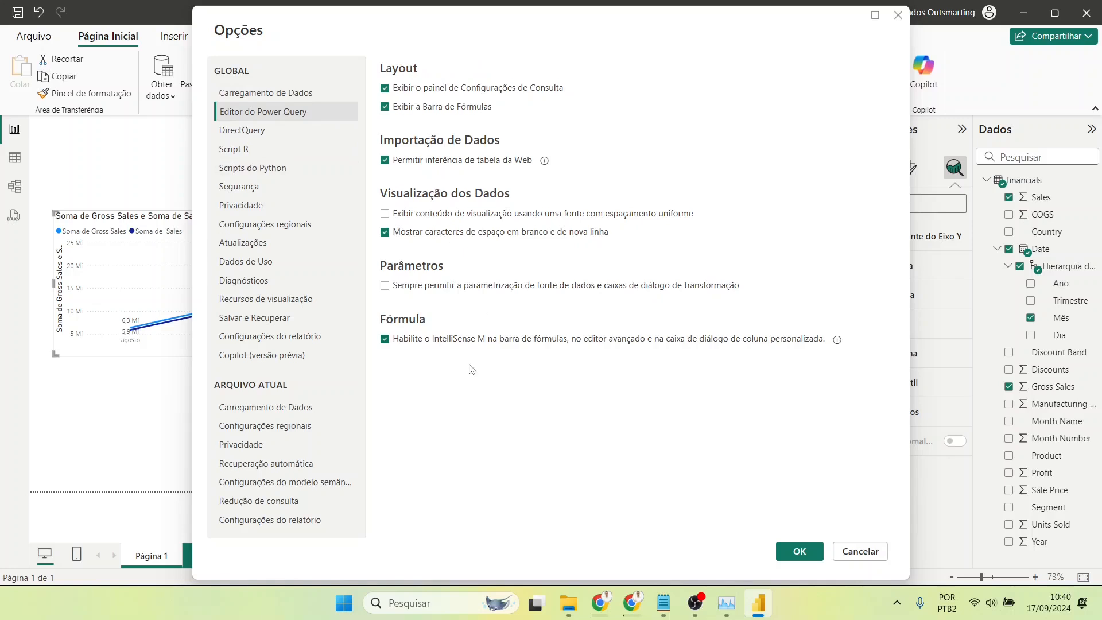
Step: Review the current file's options for import locale, report settings, auto recovery and the semantic model
{"action": "left_click", "coordinate": [290, 429]}
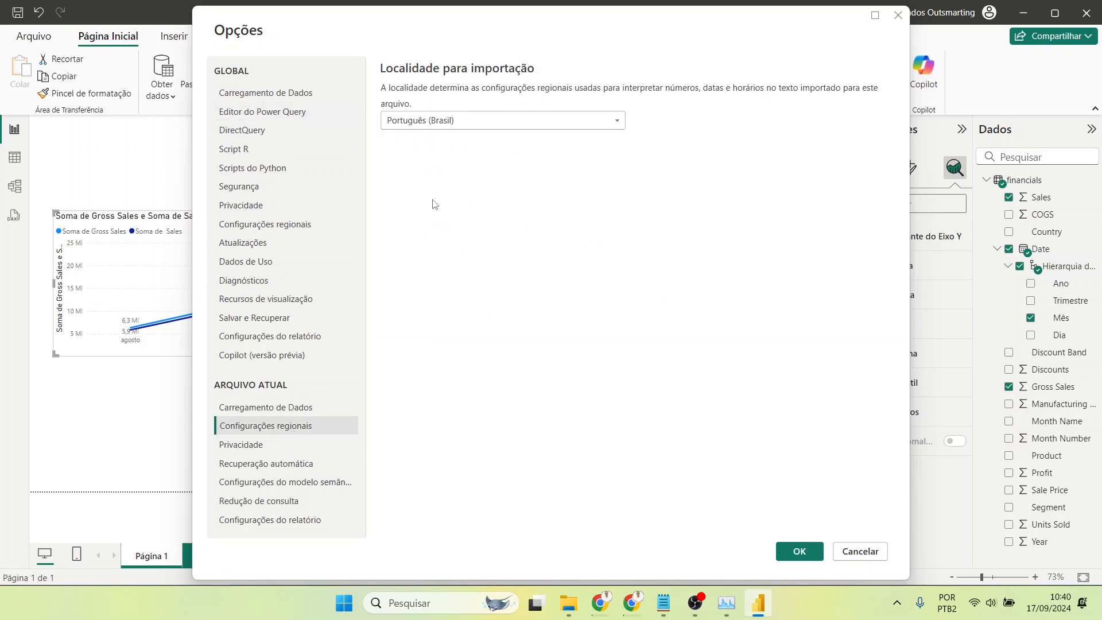
{"action": "left_click", "coordinate": [456, 120]}
{"action": "left_click", "coordinate": [474, 121]}
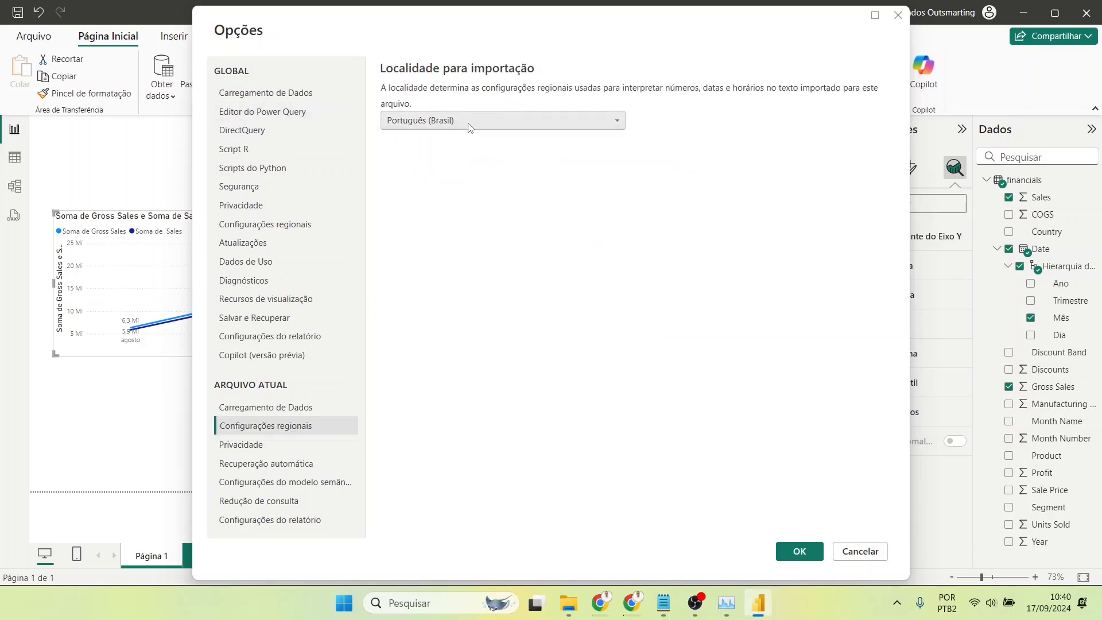
{"action": "left_click", "coordinate": [284, 524]}
{"action": "left_click", "coordinate": [290, 465]}
{"action": "left_click", "coordinate": [298, 482]}
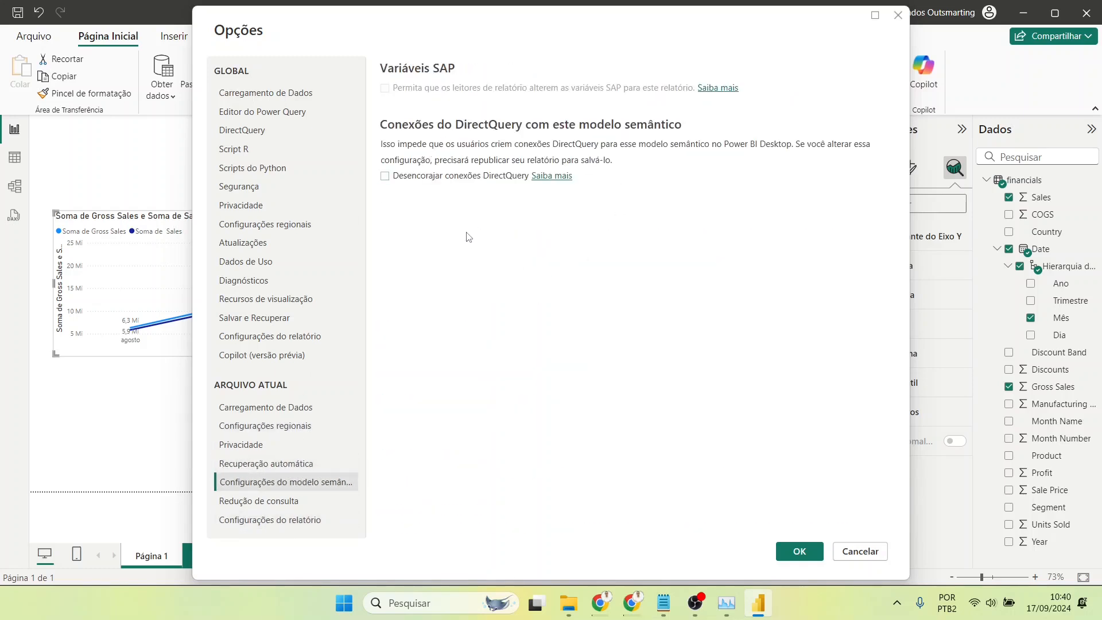
Step: Review the global Copilot, report, save and recover, diagnostics and security options, and close the options without changes
{"action": "left_click", "coordinate": [275, 355]}
{"action": "left_click", "coordinate": [275, 337]}
{"action": "left_click", "coordinate": [273, 319]}
{"action": "left_click", "coordinate": [249, 284]}
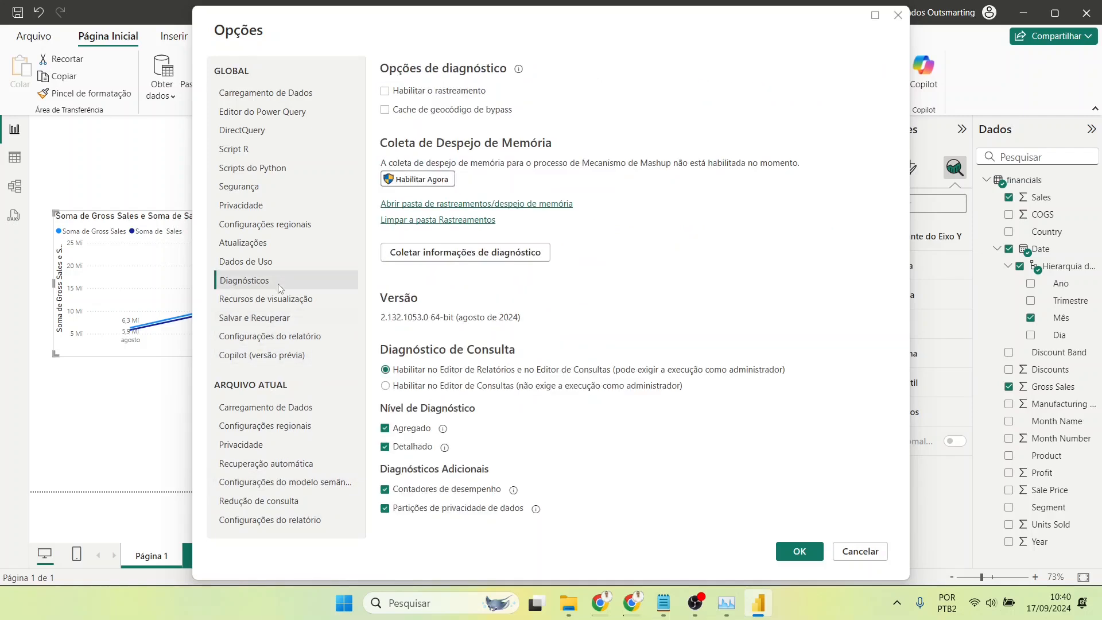
{"action": "left_click", "coordinate": [253, 186]}
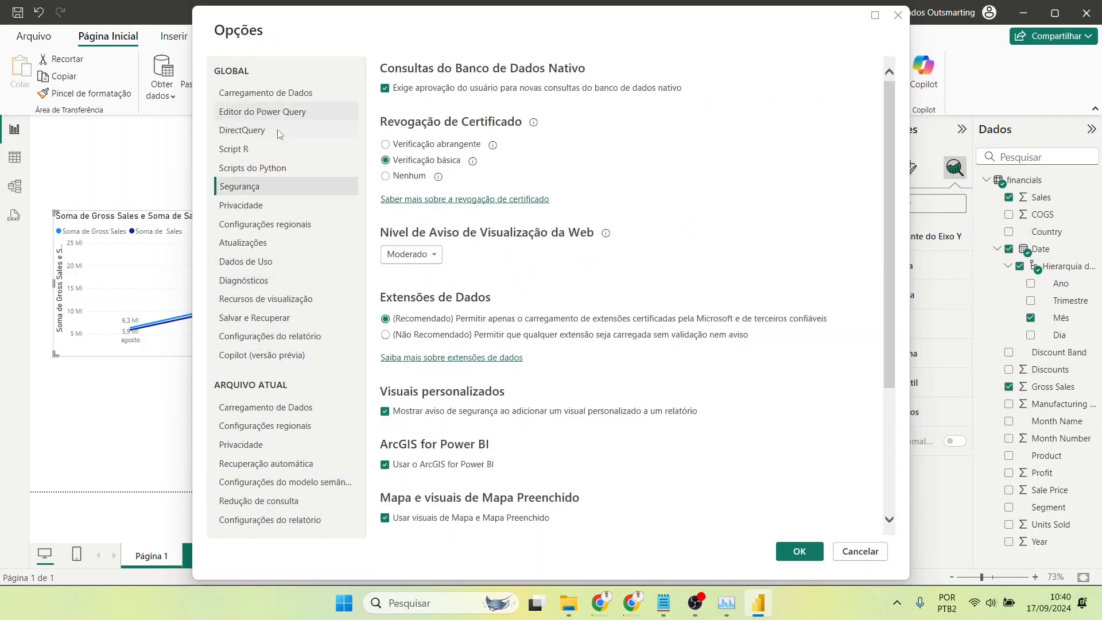
{"action": "key", "text": "Escape"}
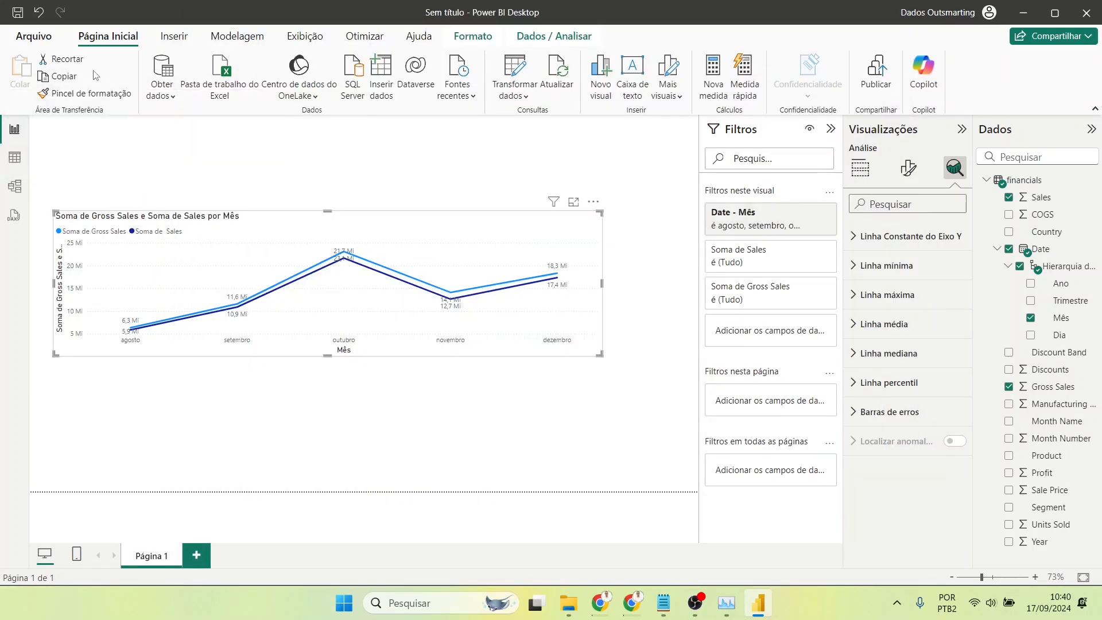
Step: Browse the full list of available data source connectors and leave it without connecting
{"action": "left_click", "coordinate": [170, 95]}
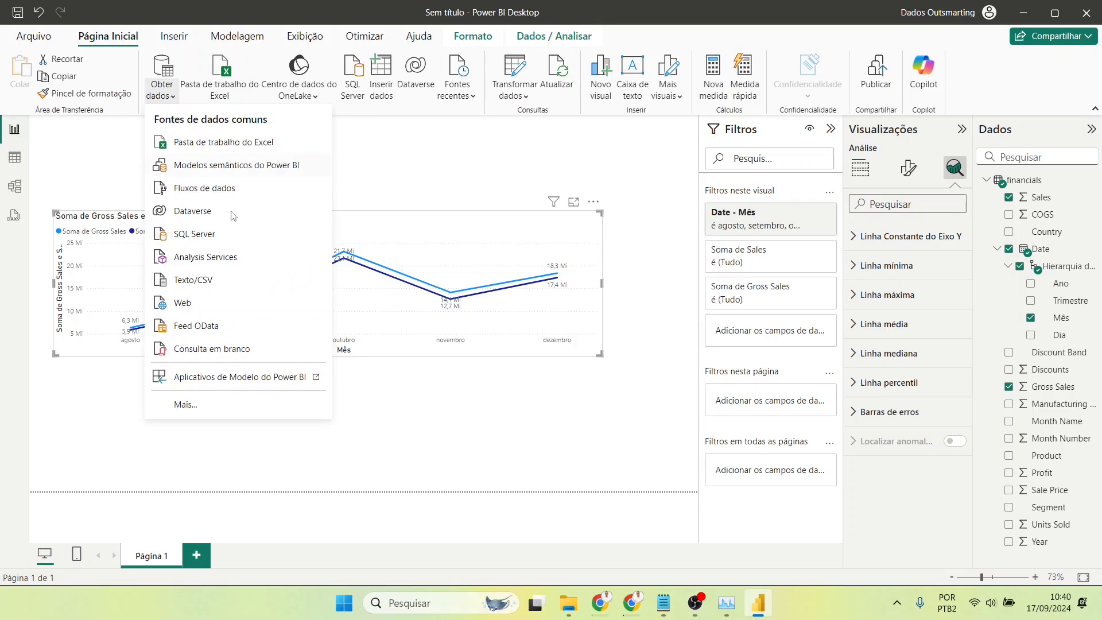
{"action": "left_click", "coordinate": [228, 405]}
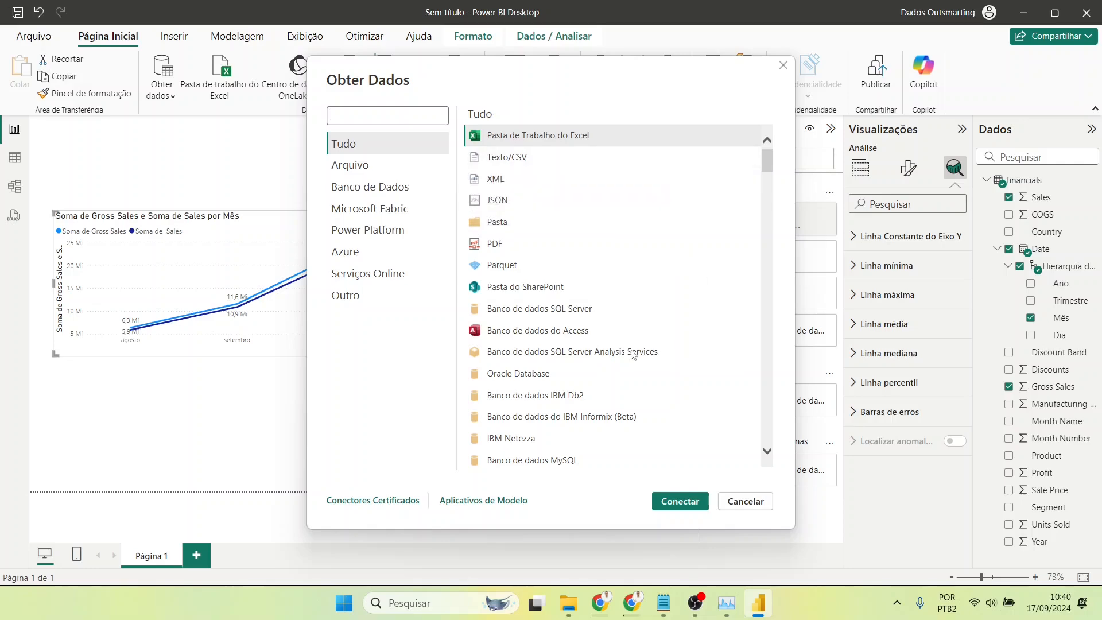
{"action": "scroll", "coordinate": [618, 351], "scroll_direction": "down", "scroll_amount": 5}
{"action": "scroll", "coordinate": [618, 350], "scroll_direction": "down", "scroll_amount": 12}
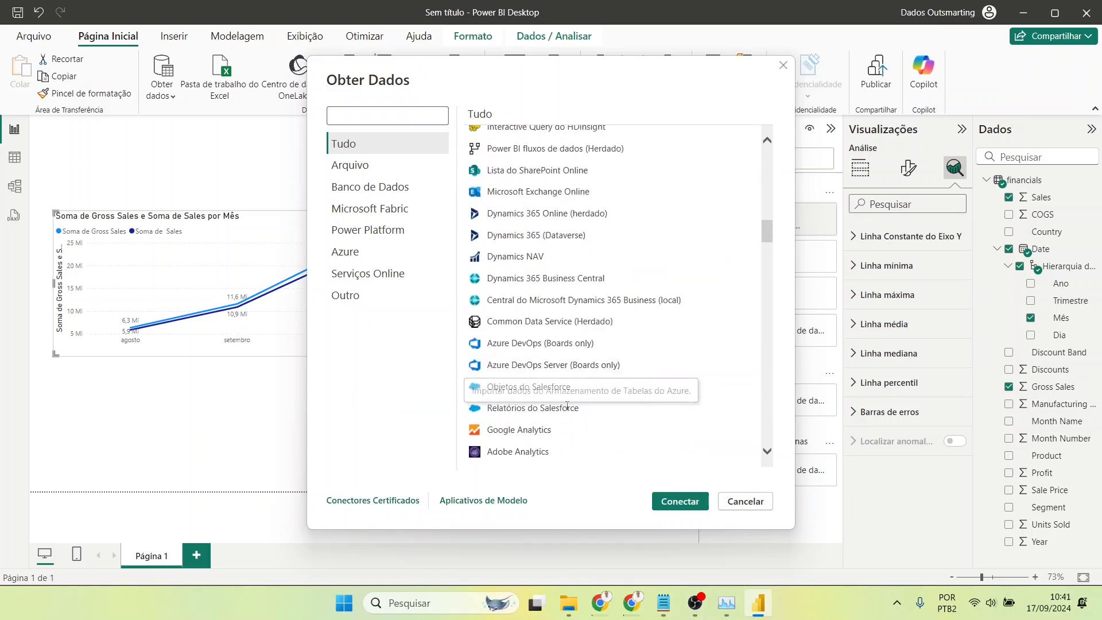
{"action": "scroll", "coordinate": [589, 375], "scroll_direction": "down", "scroll_amount": 5}
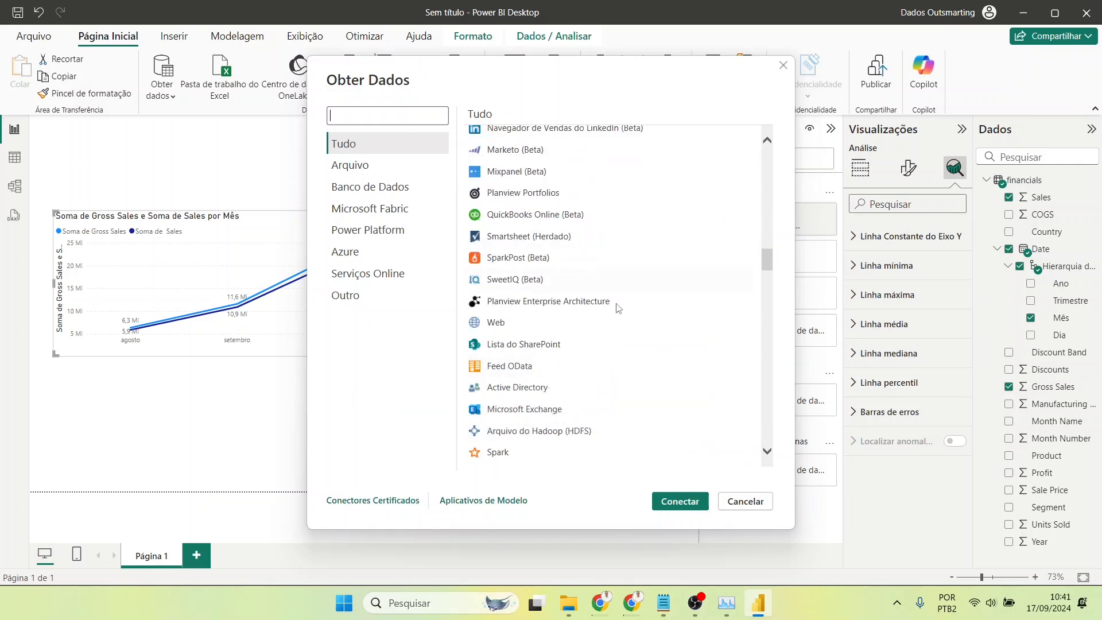
{"action": "left_click", "coordinate": [746, 503]}
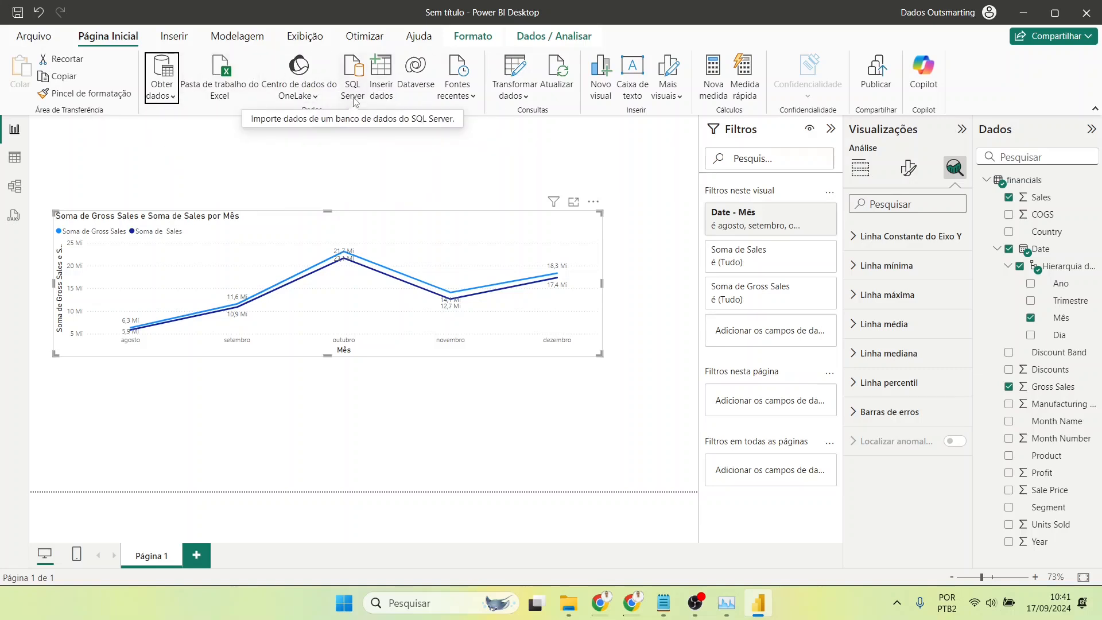
Step: Review the data transformation options and the sources for additional visuals among the home commands
{"action": "left_click", "coordinate": [528, 98]}
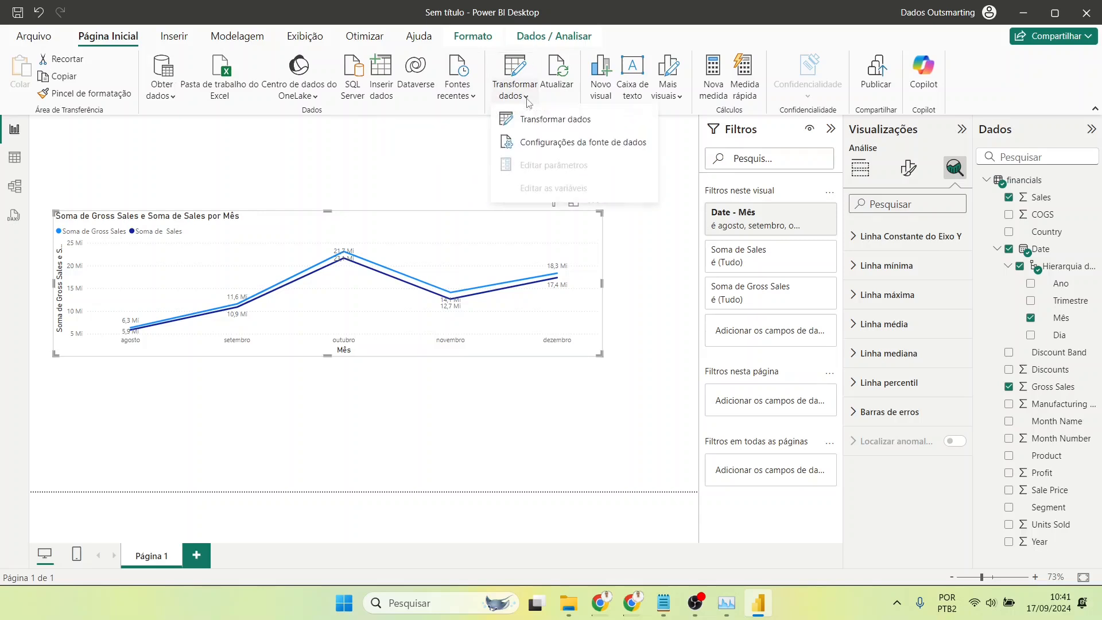
{"action": "left_click", "coordinate": [529, 100]}
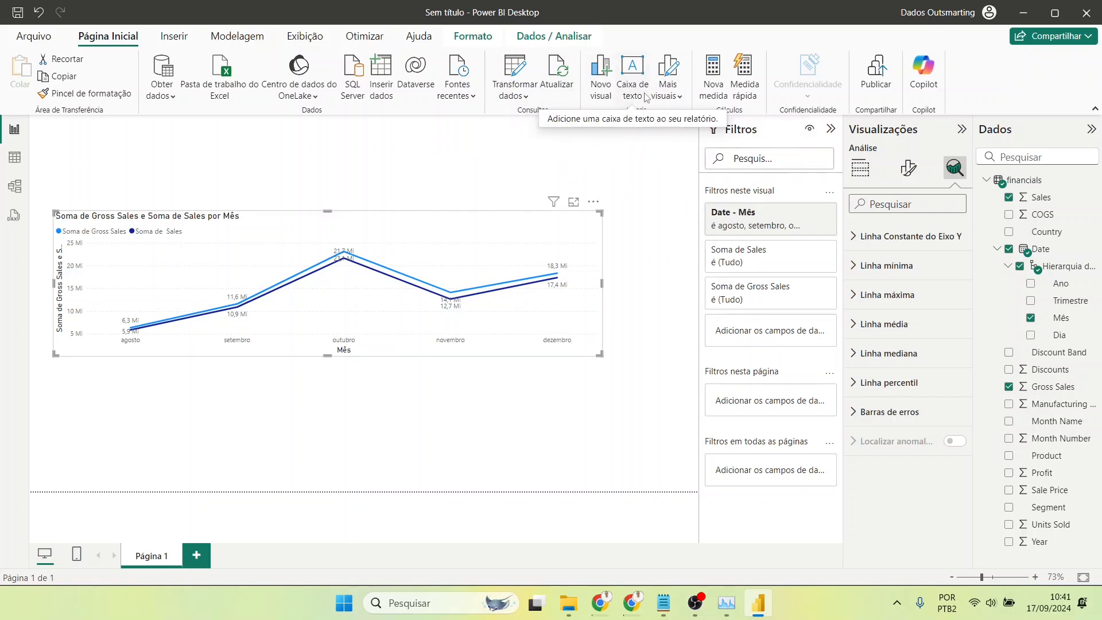
{"action": "left_click", "coordinate": [681, 96]}
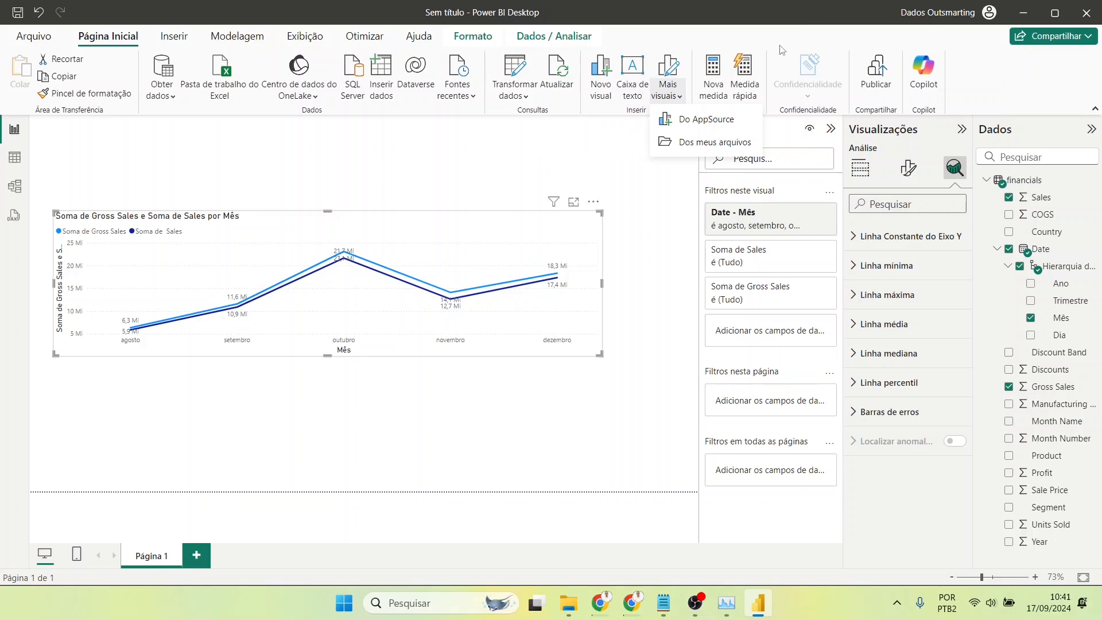
{"action": "left_click", "coordinate": [782, 85]}
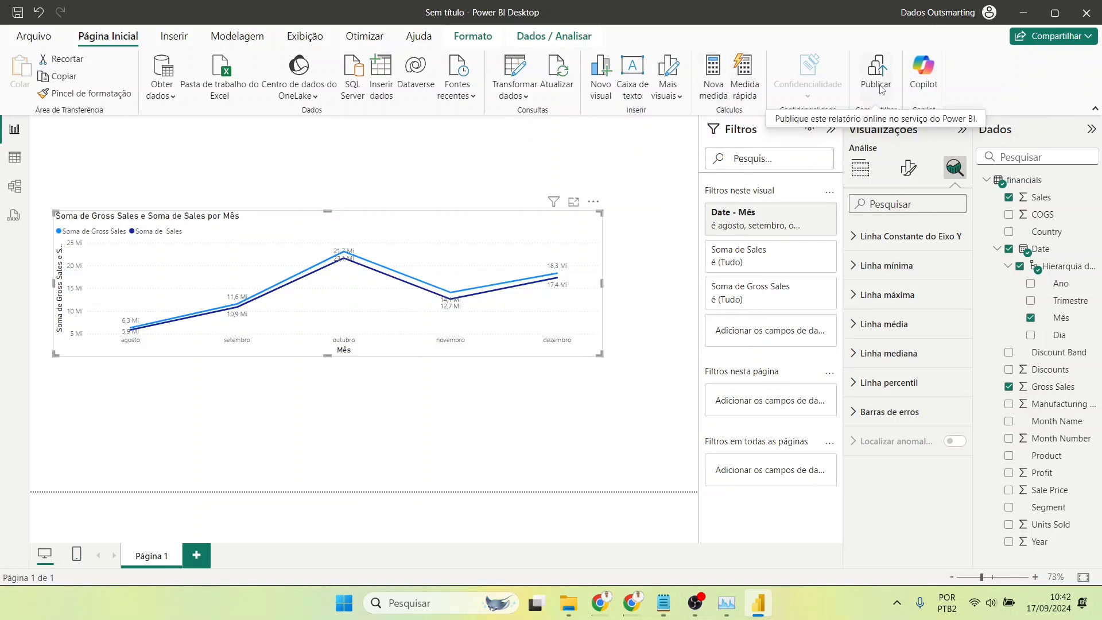
Step: Collapse the filters pane and enlarge the line chart to nearly the full width of the page
{"action": "left_click", "coordinate": [174, 35]}
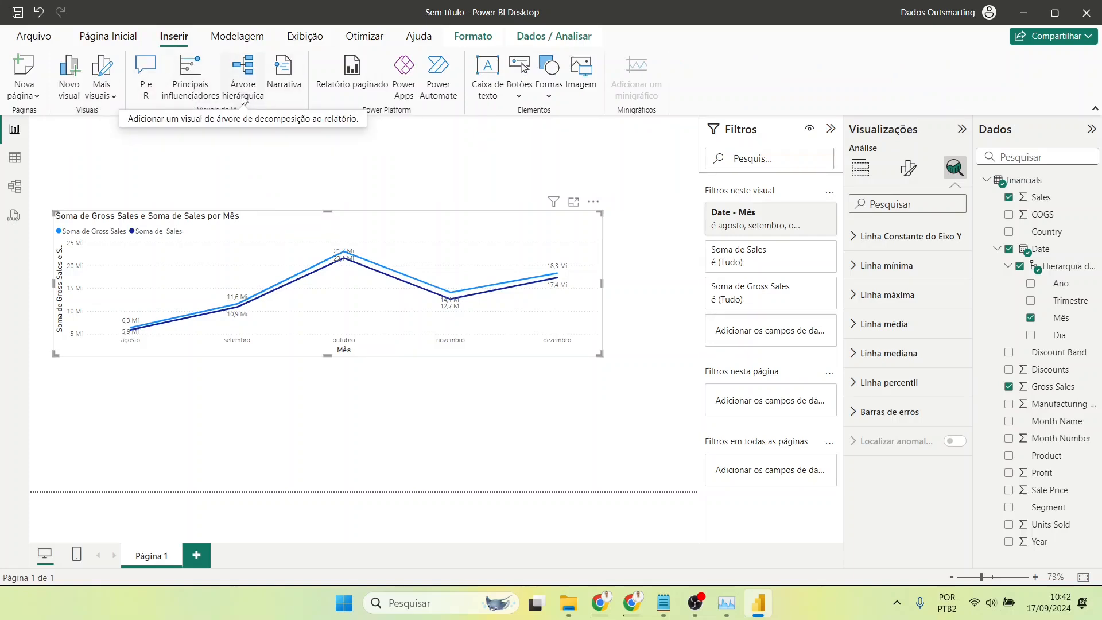
{"action": "left_click", "coordinate": [831, 132]}
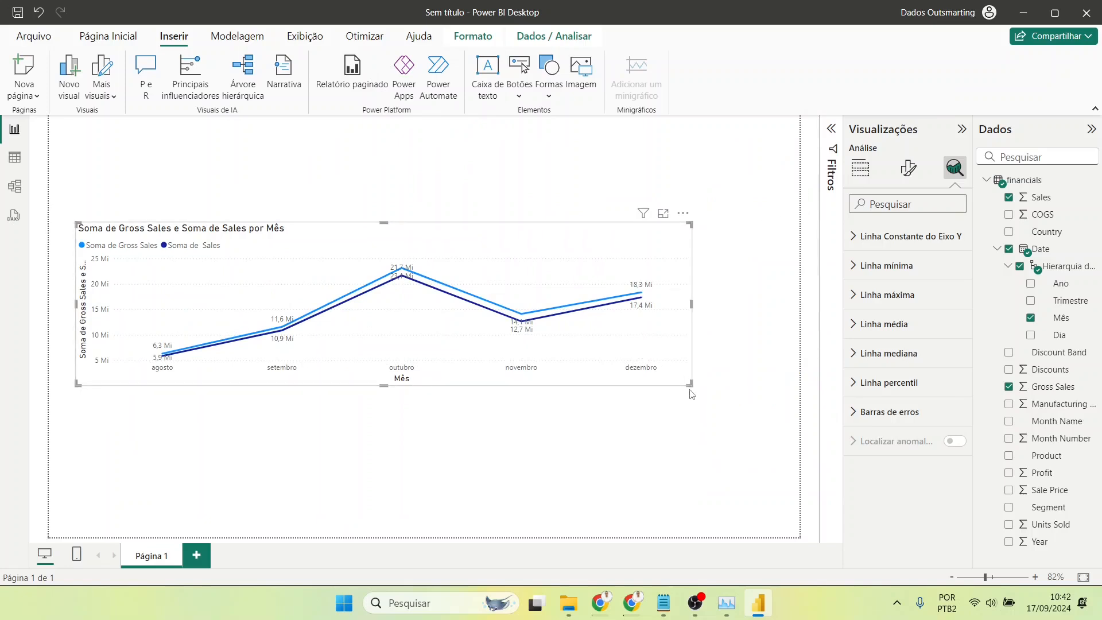
{"action": "left_click_drag", "start_coordinate": [692, 384], "coordinate": [797, 403]}
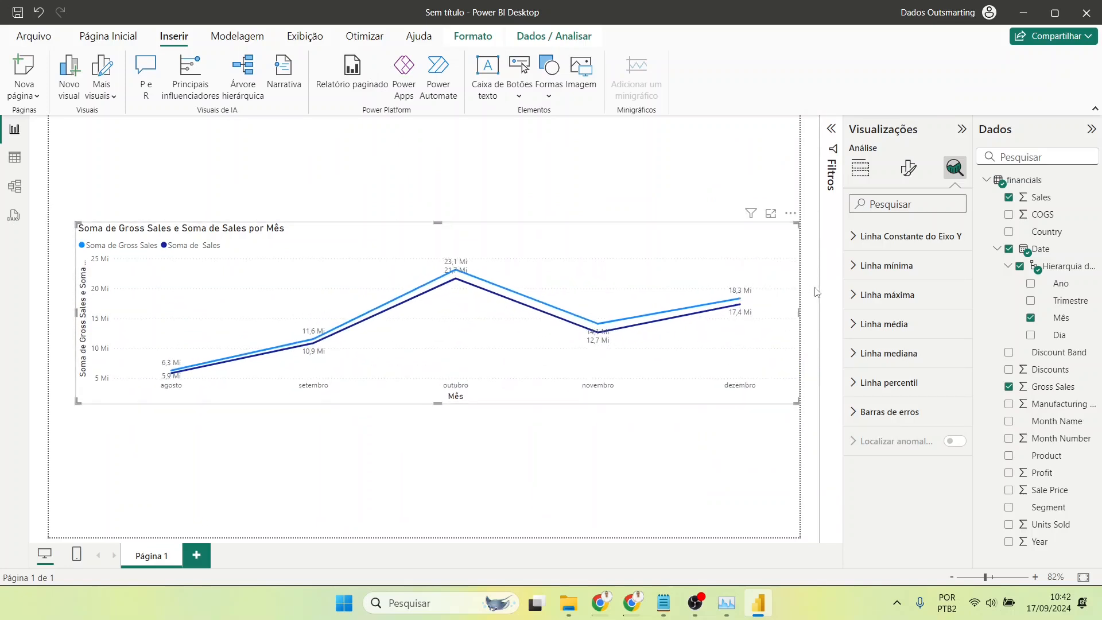
Step: Review the button types and shapes available for insertion, and the modelling commands
{"action": "left_click", "coordinate": [518, 92]}
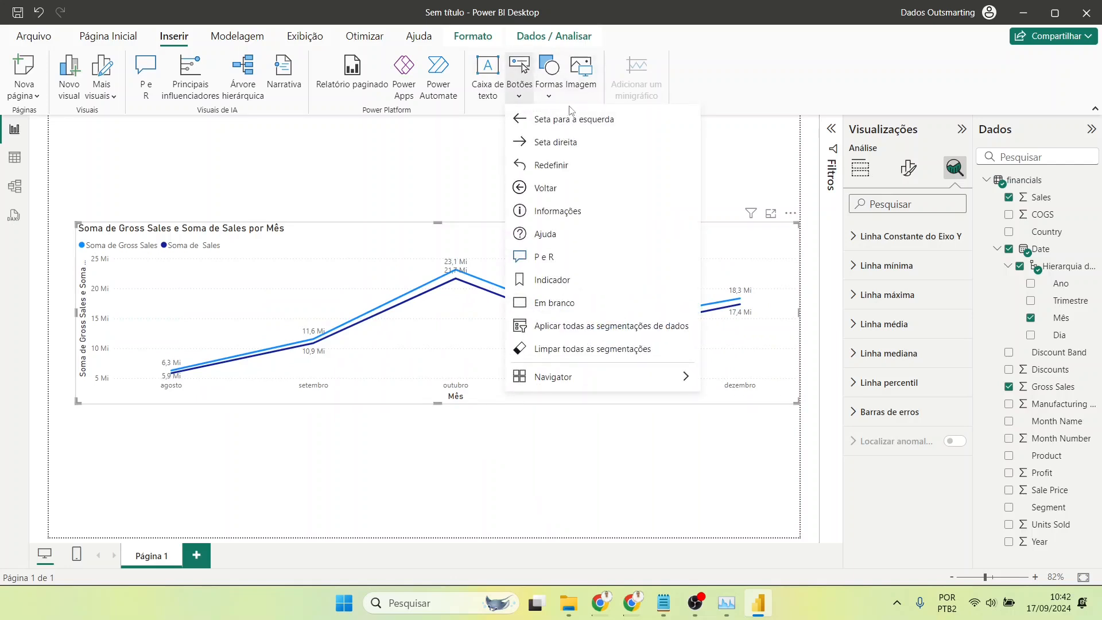
{"action": "left_click", "coordinate": [551, 95]}
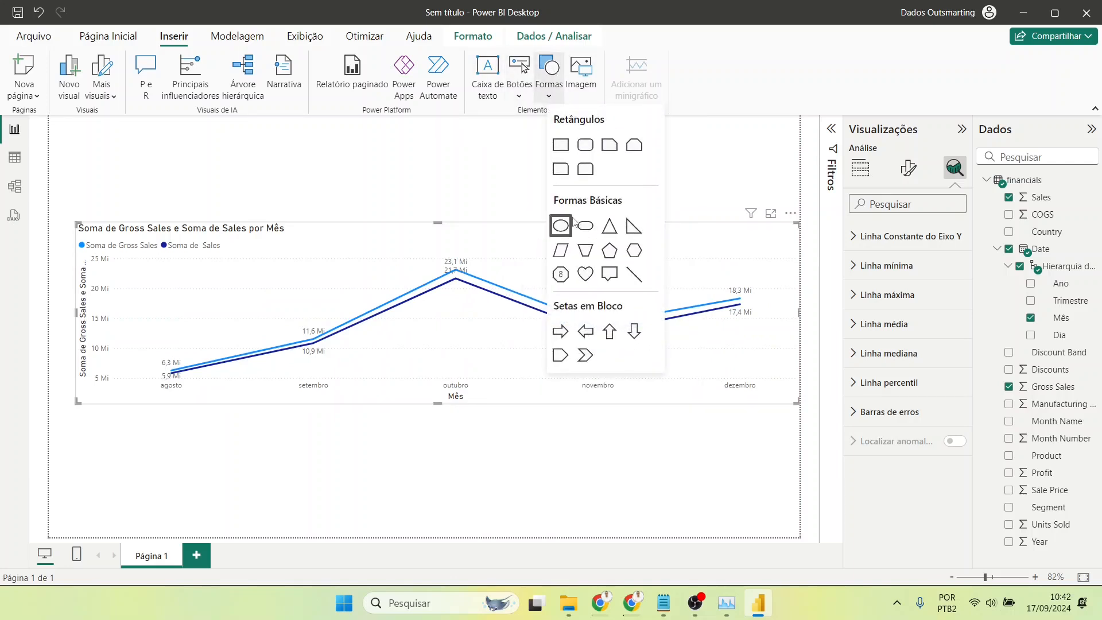
{"action": "left_click", "coordinate": [537, 155]}
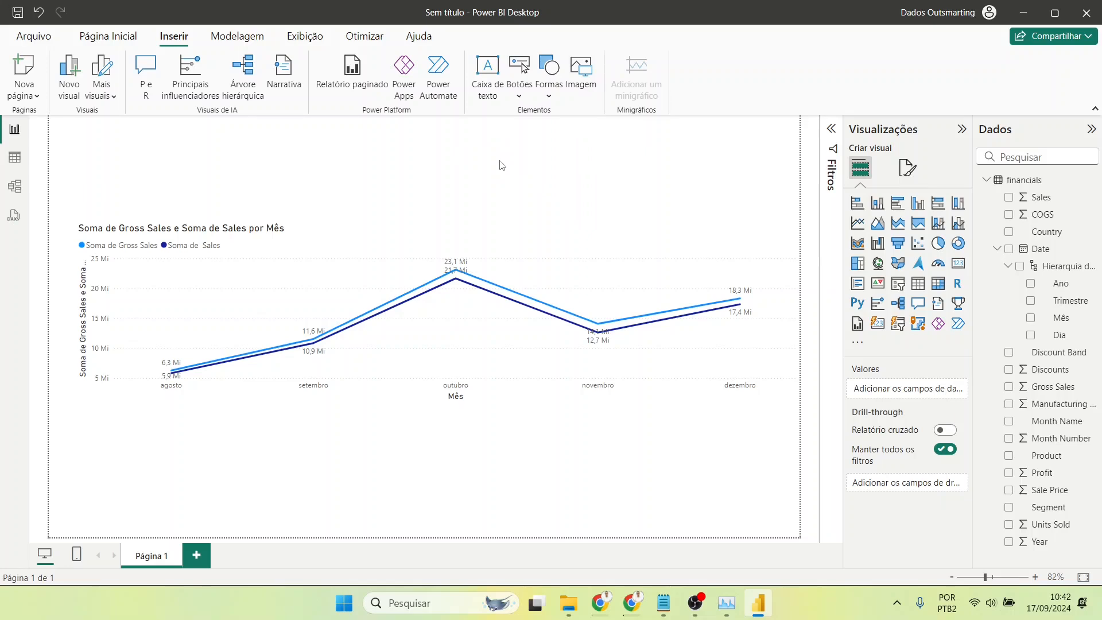
{"action": "left_click", "coordinate": [237, 35]}
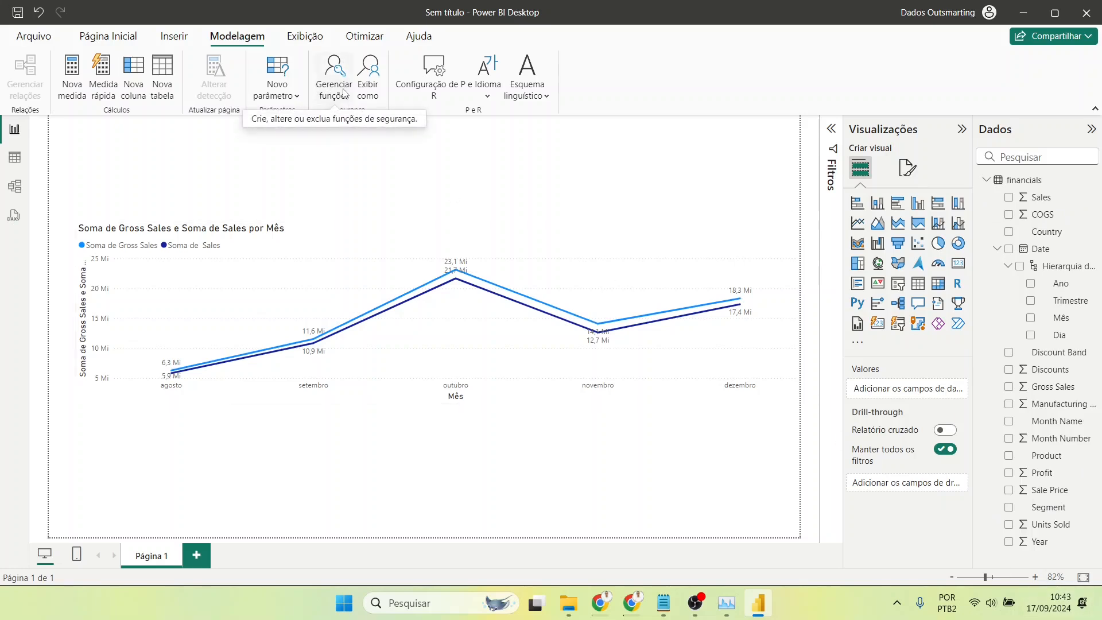
Step: Try the first accessible theme and the purple gradient Power BI theme on the report
{"action": "left_click", "coordinate": [305, 36]}
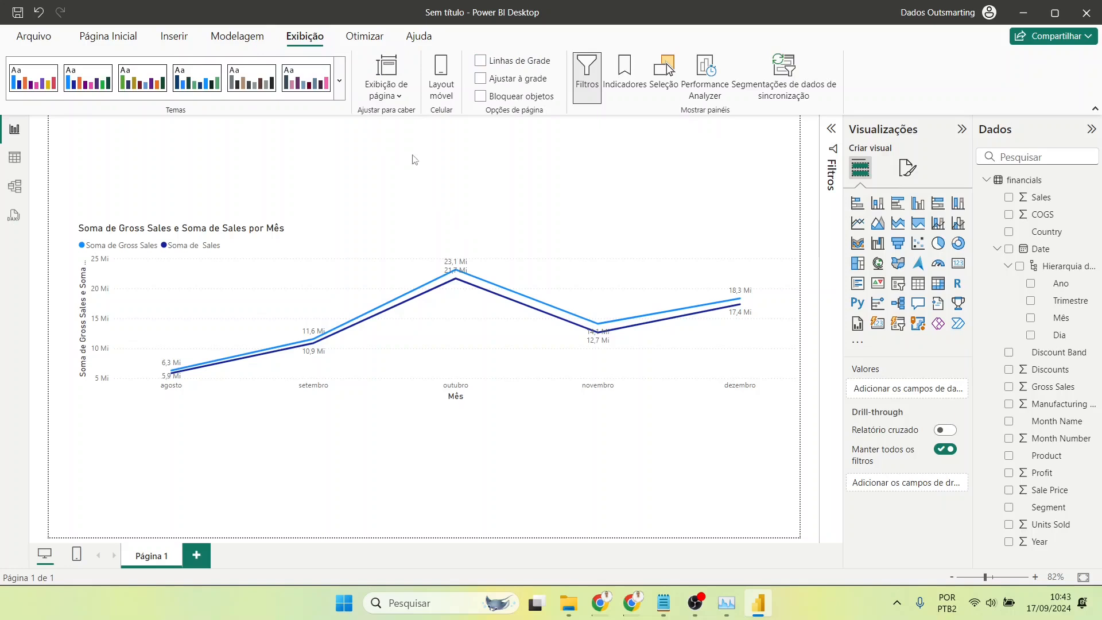
{"action": "left_click", "coordinate": [340, 81]}
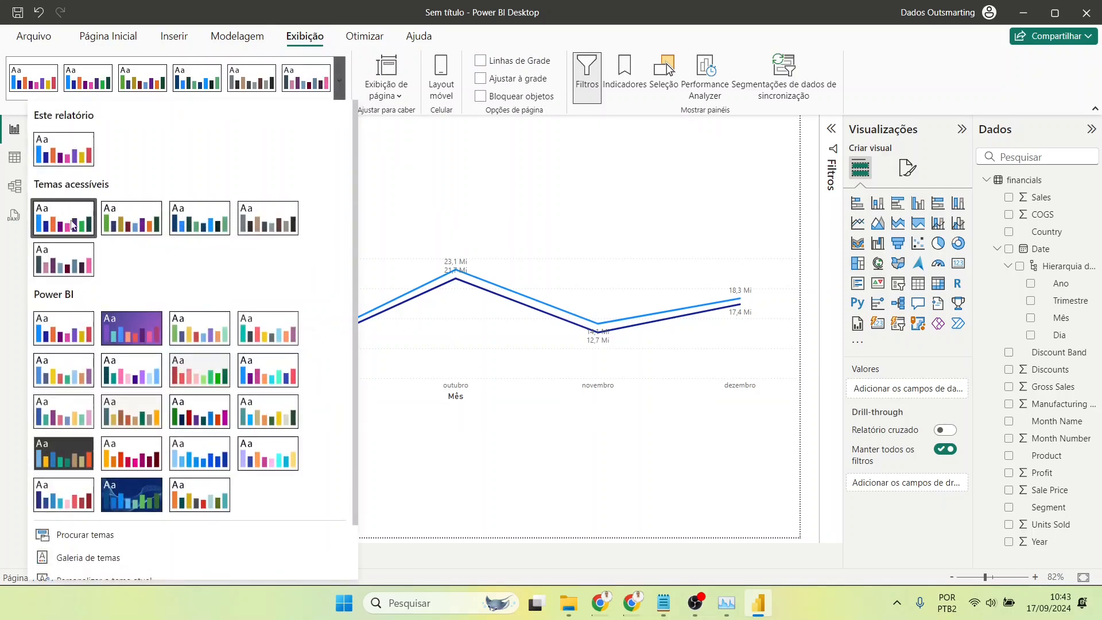
{"action": "left_click", "coordinate": [47, 221]}
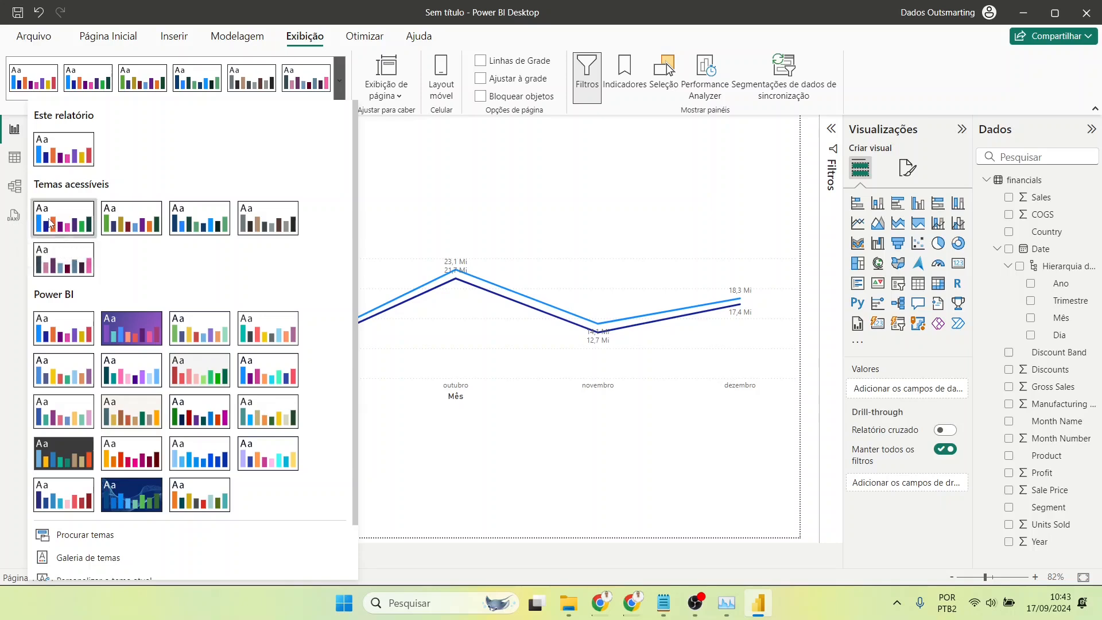
{"action": "left_click", "coordinate": [339, 81]}
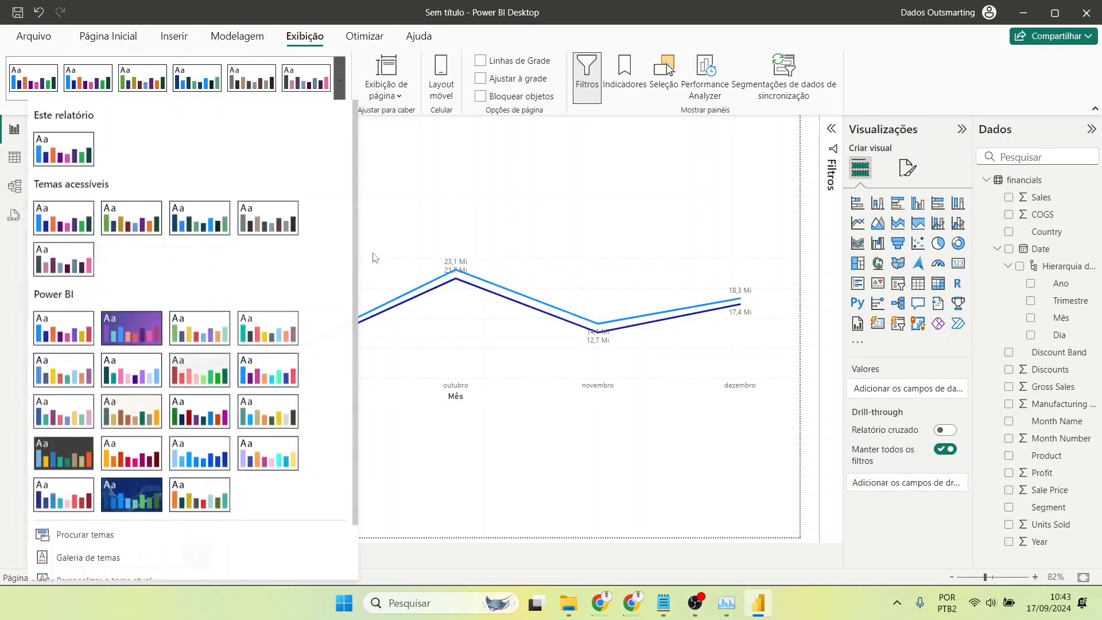
{"action": "left_click", "coordinate": [129, 328]}
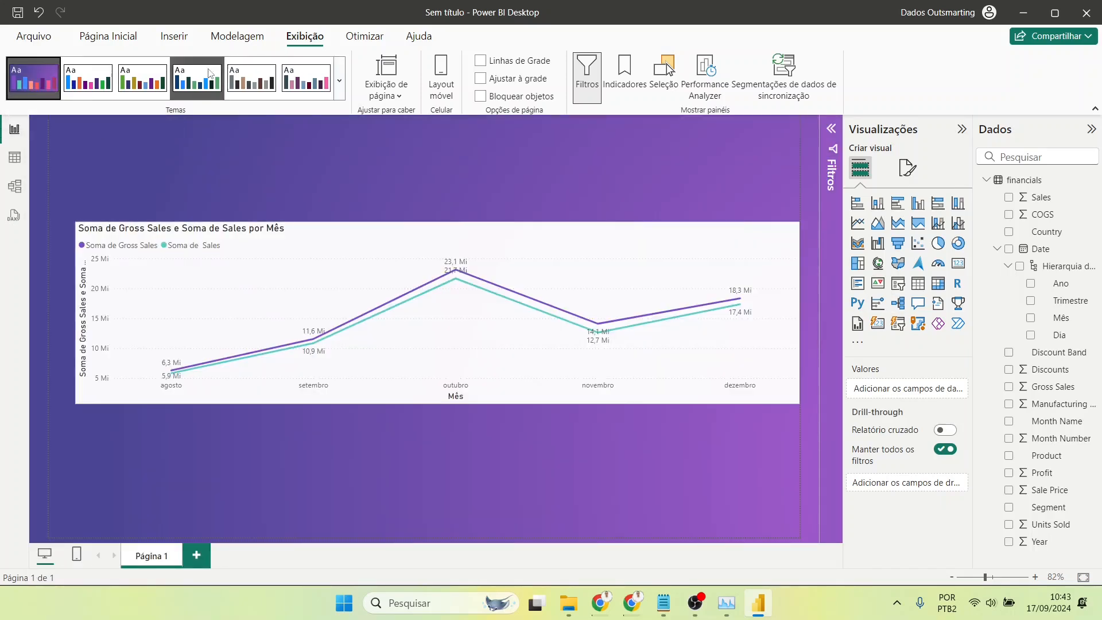
Step: Try a Power BI theme with green and dark blue lines, and the yellow-orange one, on the report
{"action": "left_click", "coordinate": [339, 80]}
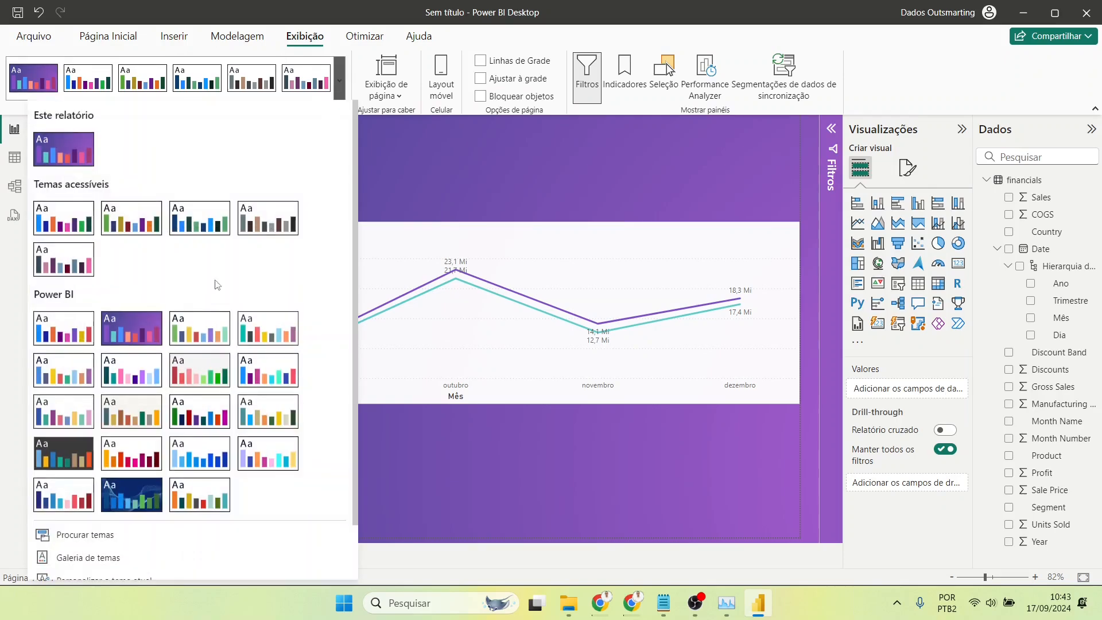
{"action": "left_click", "coordinate": [185, 349]}
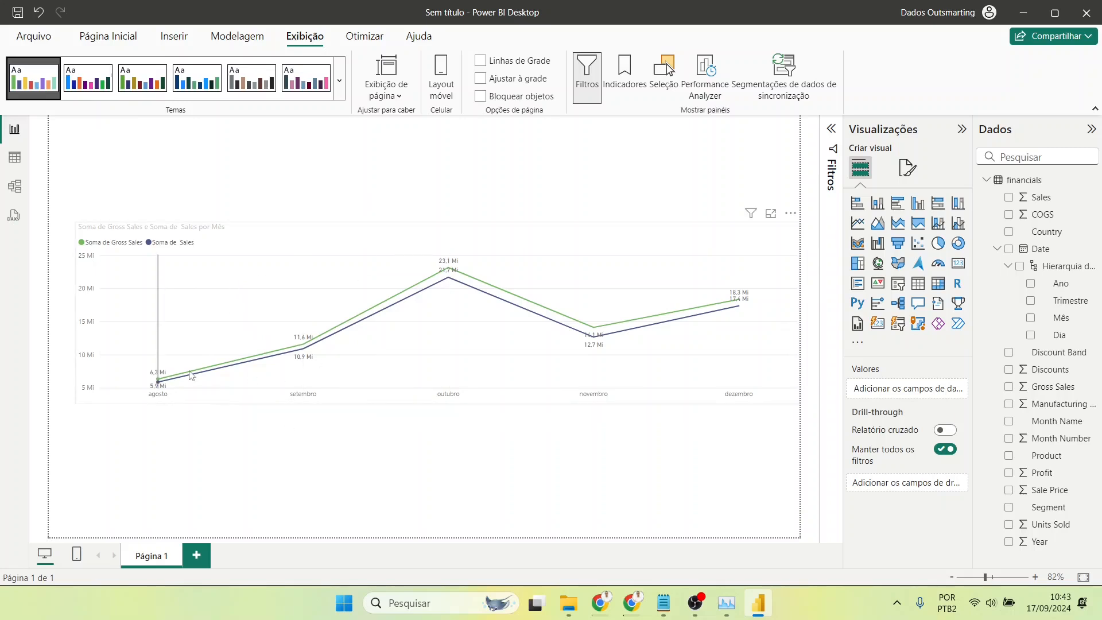
{"action": "mouse_move", "coordinate": [489, 352]}
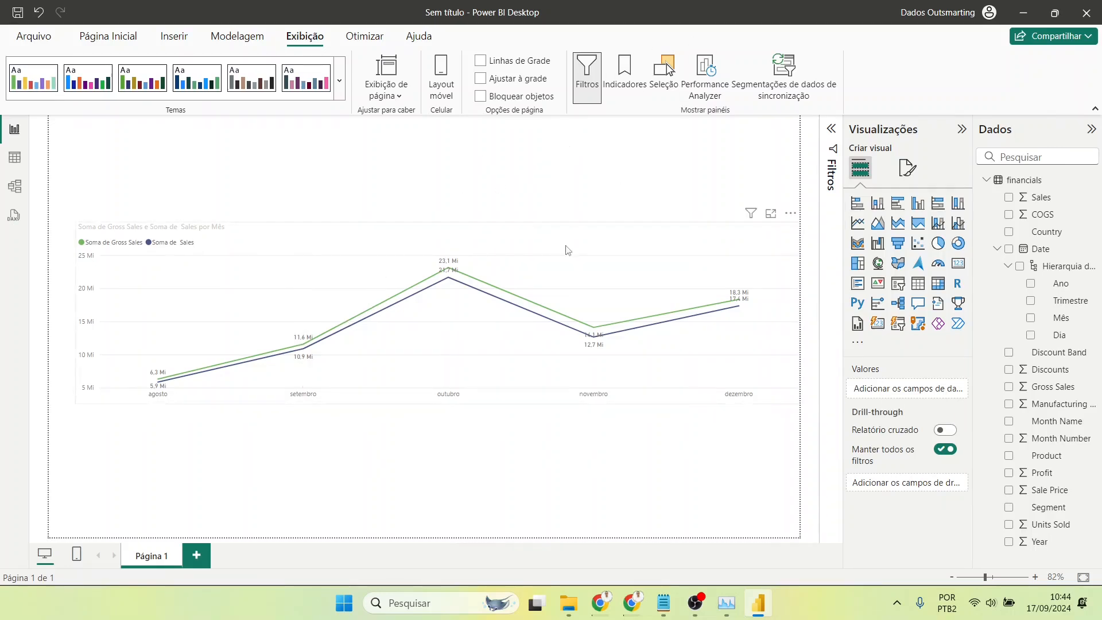
{"action": "left_click", "coordinate": [339, 78]}
{"action": "scroll", "coordinate": [115, 373], "scroll_direction": "down", "scroll_amount": 2}
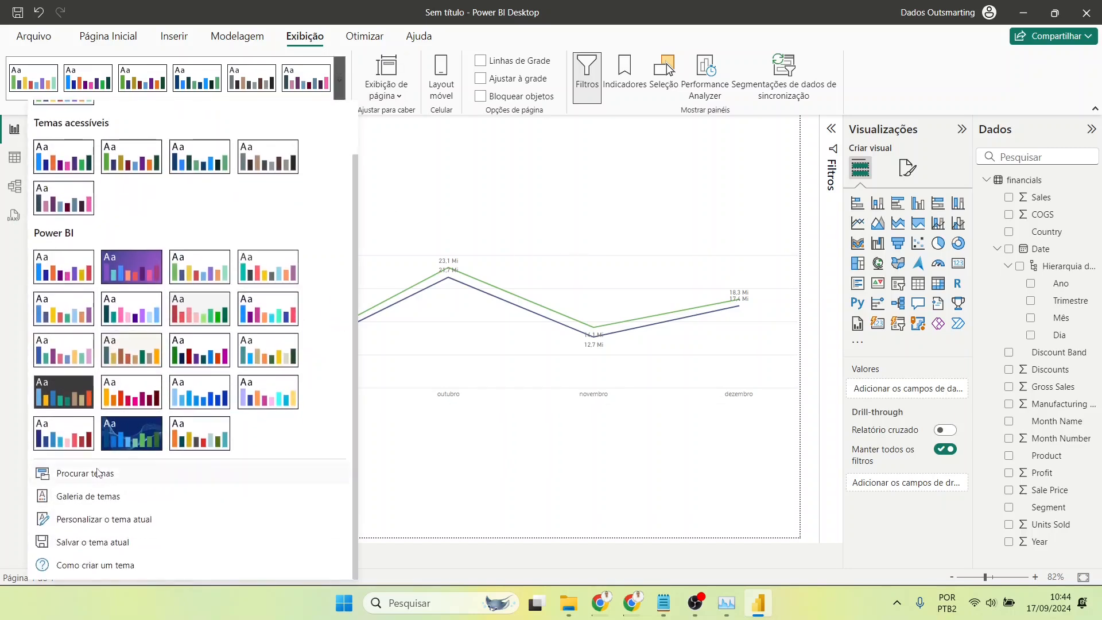
{"action": "left_click", "coordinate": [106, 395]}
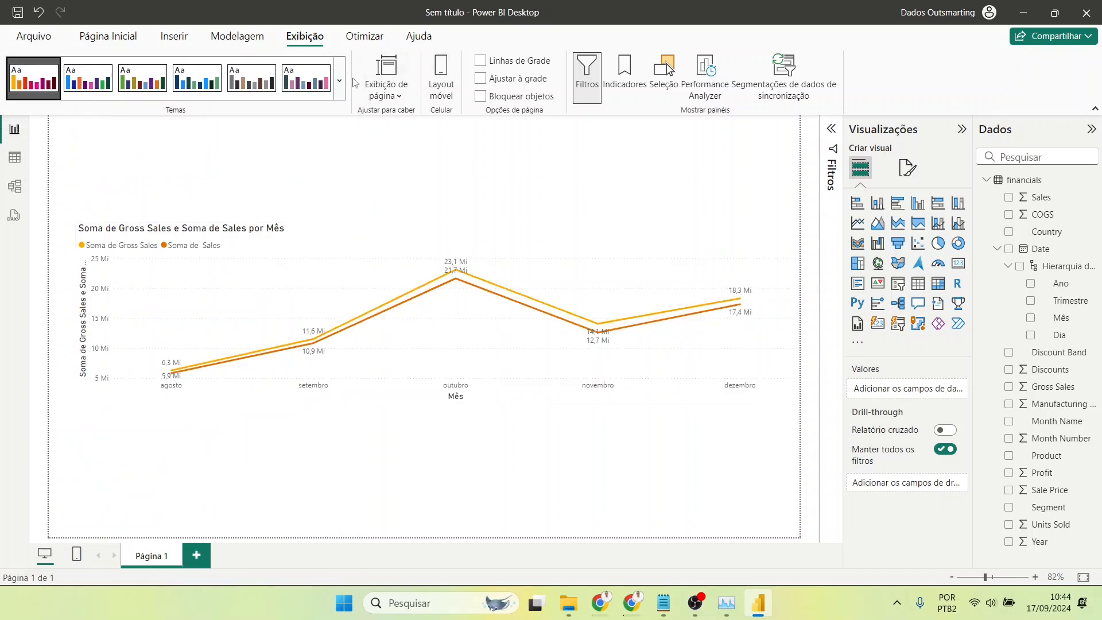
Step: Apply the dark Inovar theme to the report
{"action": "left_click", "coordinate": [340, 80]}
{"action": "left_click", "coordinate": [57, 449]}
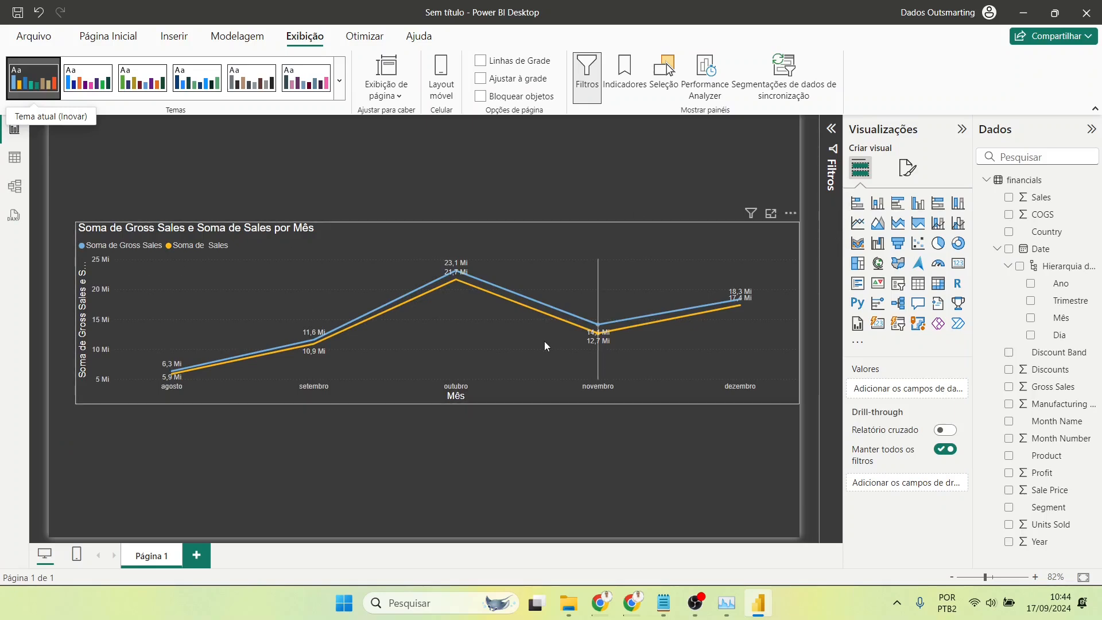
{"action": "mouse_move", "coordinate": [455, 313]}
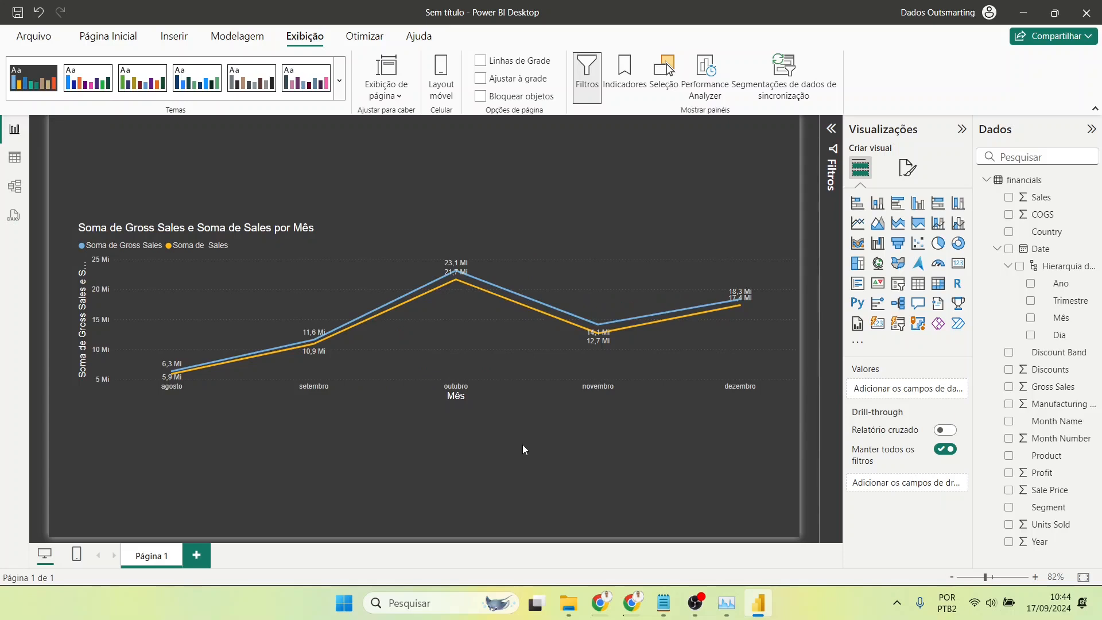
Step: Move the line chart slightly up on the page and deselect it
{"action": "left_click", "coordinate": [906, 168]}
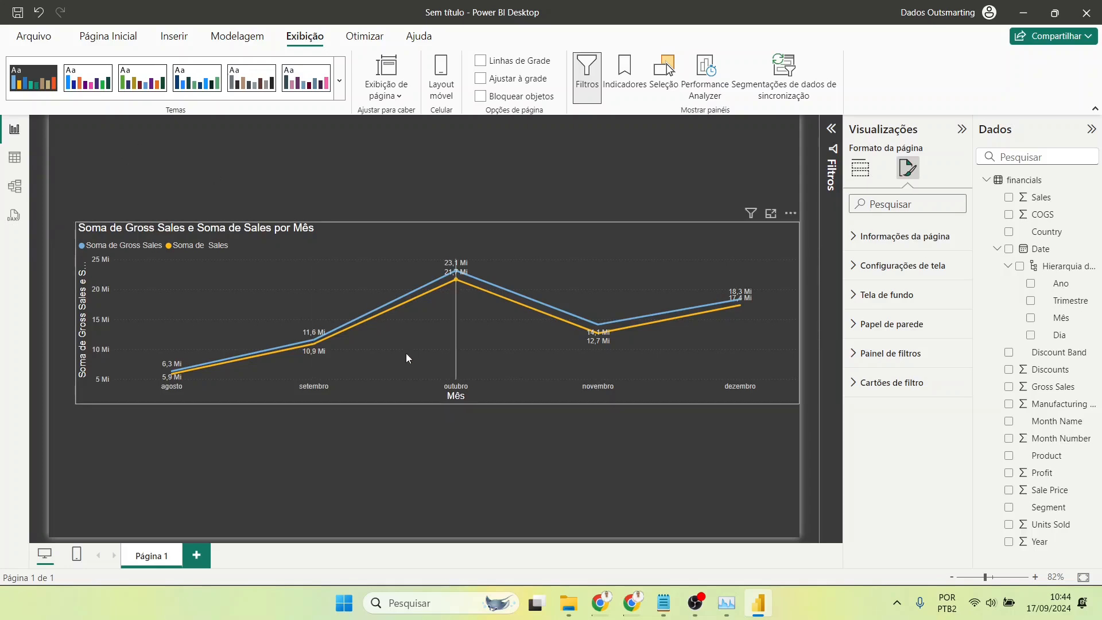
{"action": "left_click_drag", "start_coordinate": [405, 353], "coordinate": [399, 323]}
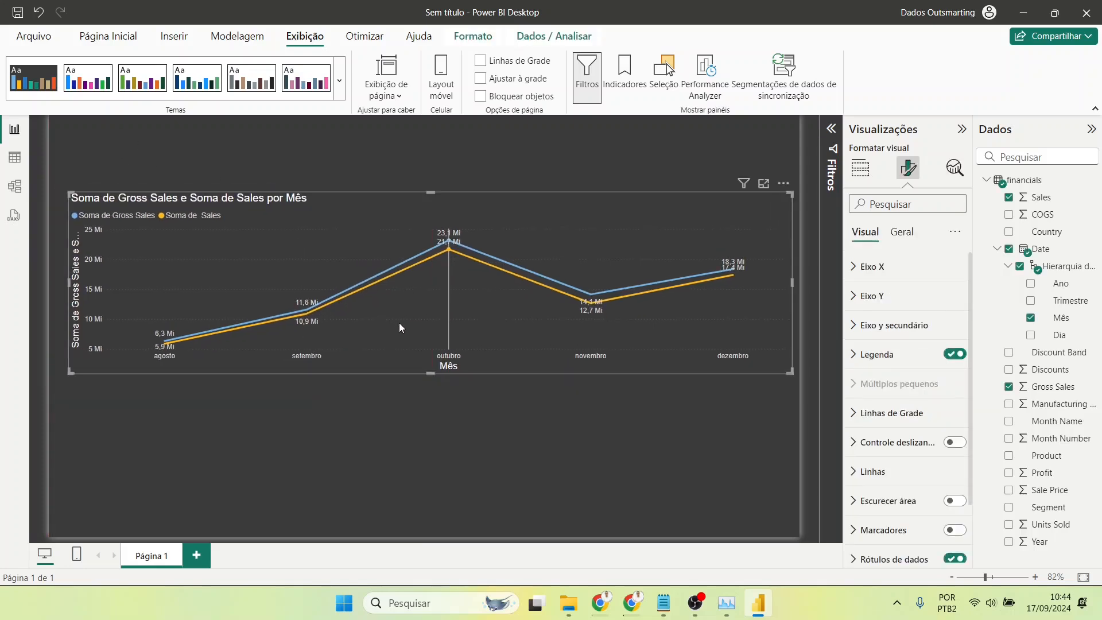
{"action": "left_click", "coordinate": [725, 146]}
Step: Examine the page format settings for page information, canvas background and wallpaper
{"action": "left_click", "coordinate": [906, 167]}
{"action": "left_click", "coordinate": [917, 236]}
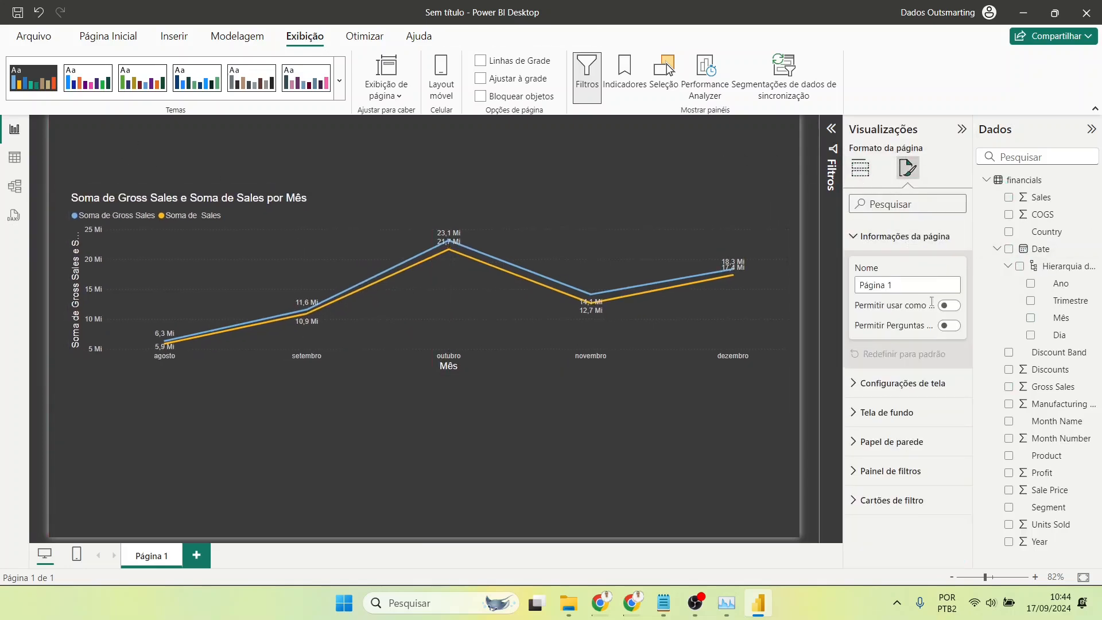
{"action": "left_click", "coordinate": [918, 236]}
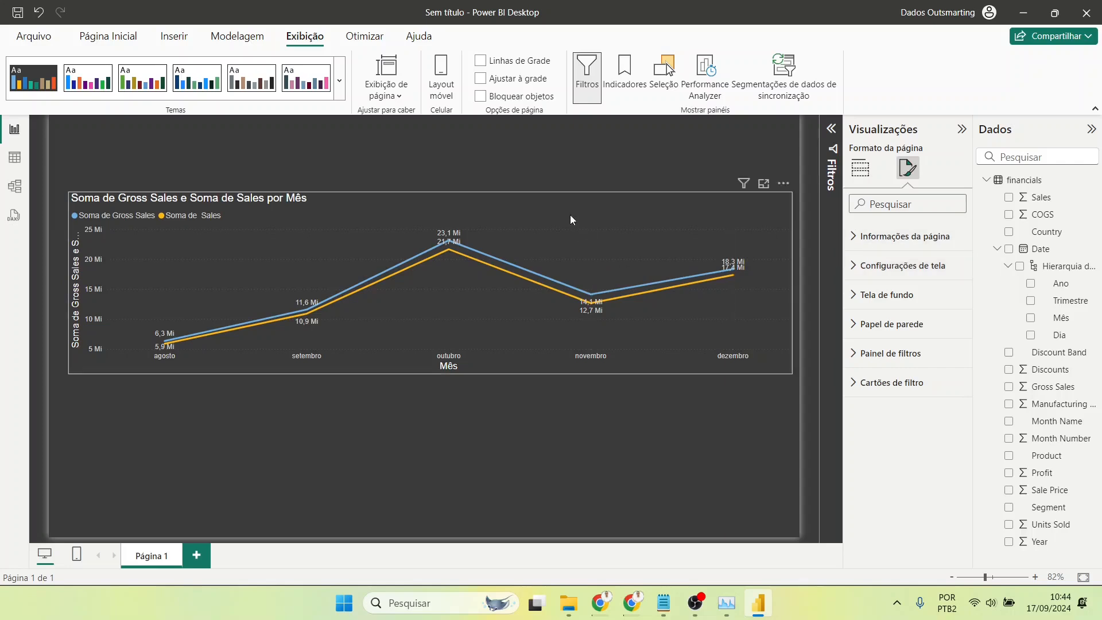
{"action": "left_click", "coordinate": [898, 294]}
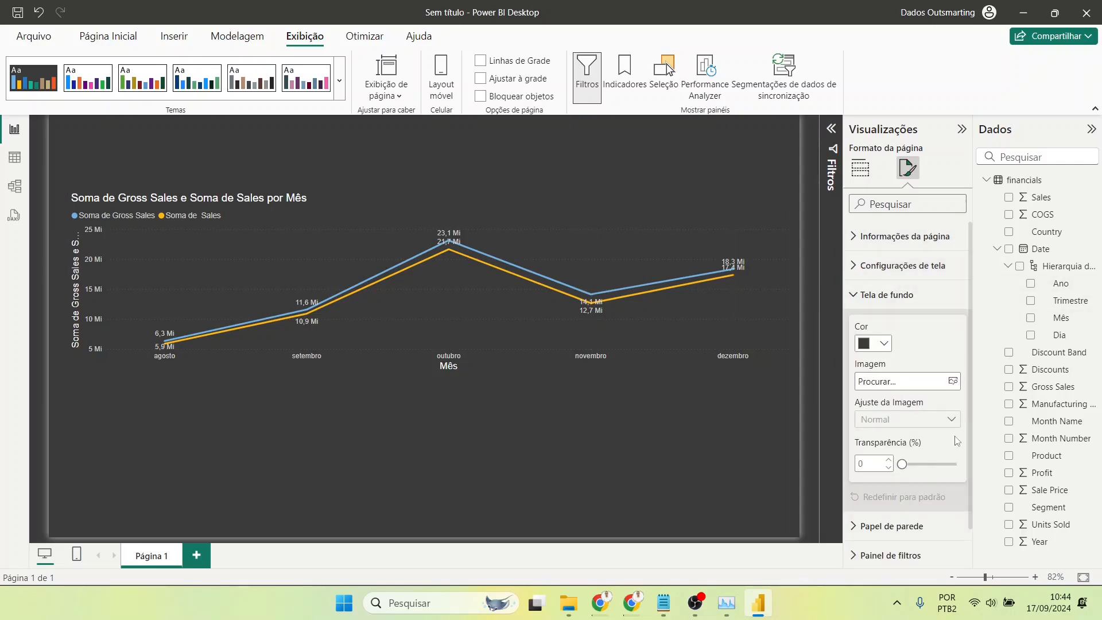
{"action": "left_click", "coordinate": [897, 526]}
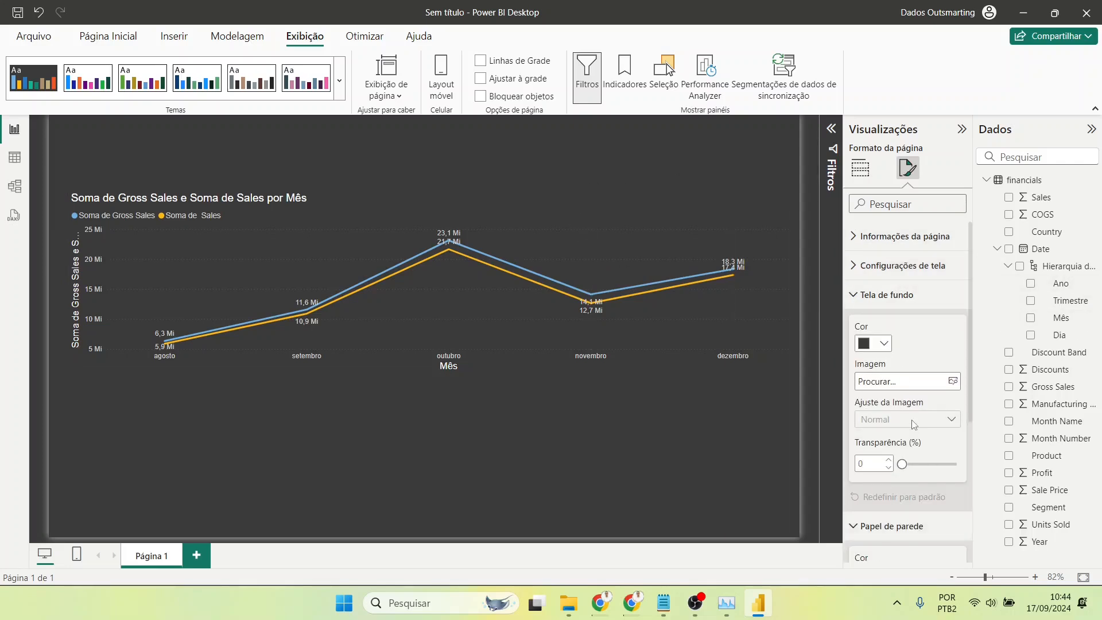
{"action": "left_click", "coordinate": [914, 239]}
{"action": "left_click", "coordinate": [861, 168]}
{"action": "left_click", "coordinate": [908, 168]}
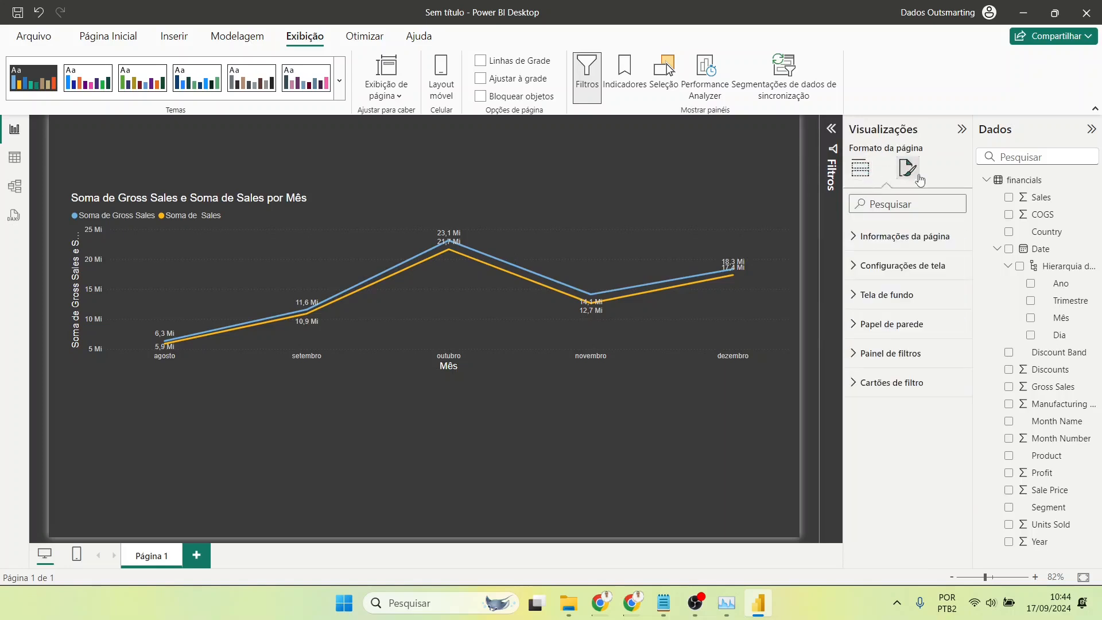
Step: Change the page's canvas type to Personalizar with a height of 5000 px, and inspect the resized page
{"action": "left_click", "coordinate": [919, 238]}
{"action": "left_click", "coordinate": [918, 377]}
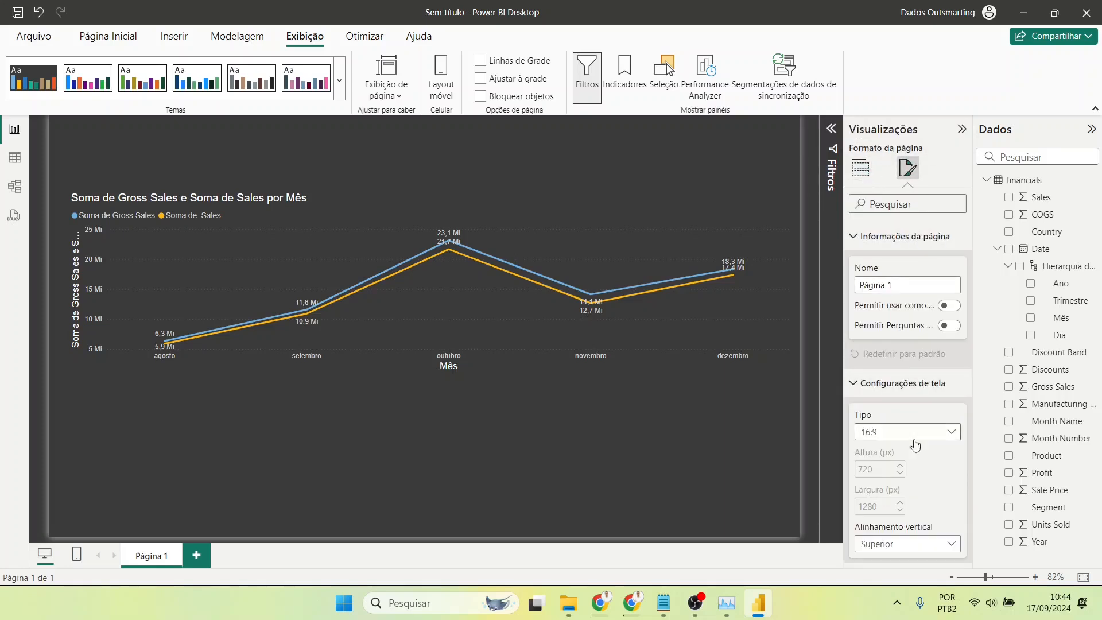
{"action": "left_click", "coordinate": [942, 443]}
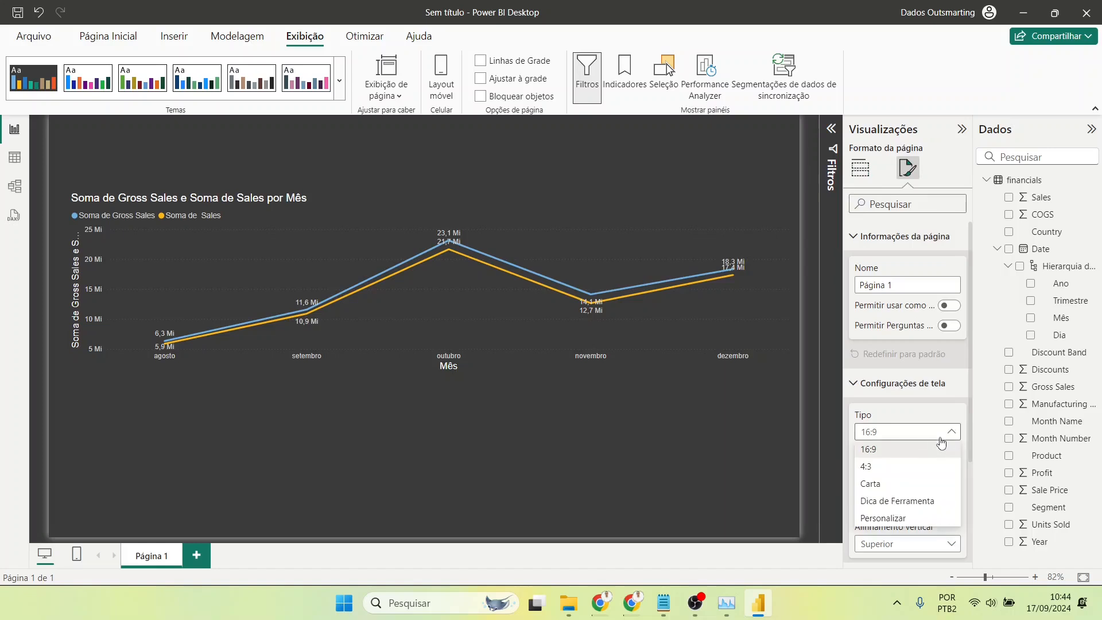
{"action": "left_click", "coordinate": [905, 519]}
{"action": "double_click", "coordinate": [871, 471]}
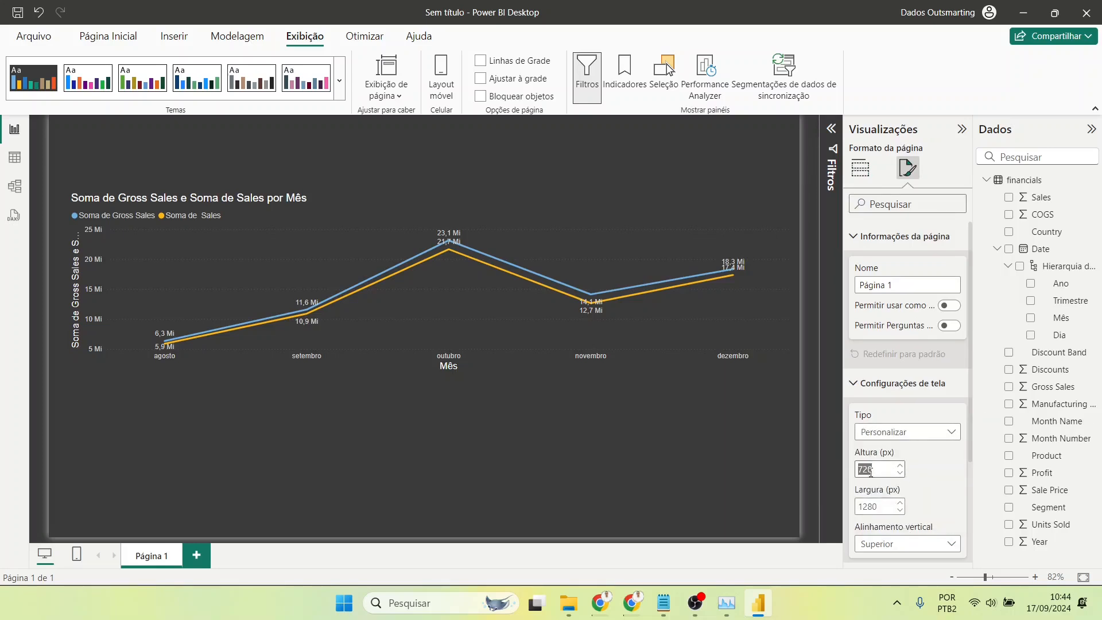
{"action": "type", "text": "5000"}
{"action": "key", "text": "Return"}
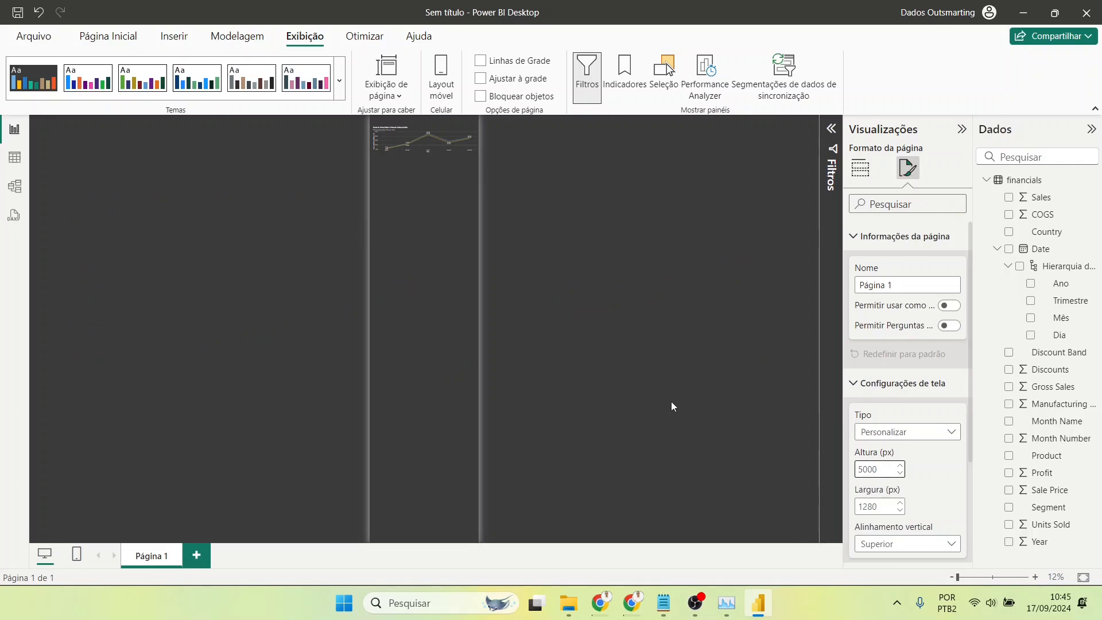
{"action": "left_click", "coordinate": [670, 402]}
{"action": "scroll", "coordinate": [450, 277], "scroll_direction": "up", "scroll_amount": 3}
{"action": "scroll", "coordinate": [458, 284], "scroll_direction": "up", "scroll_amount": 3}
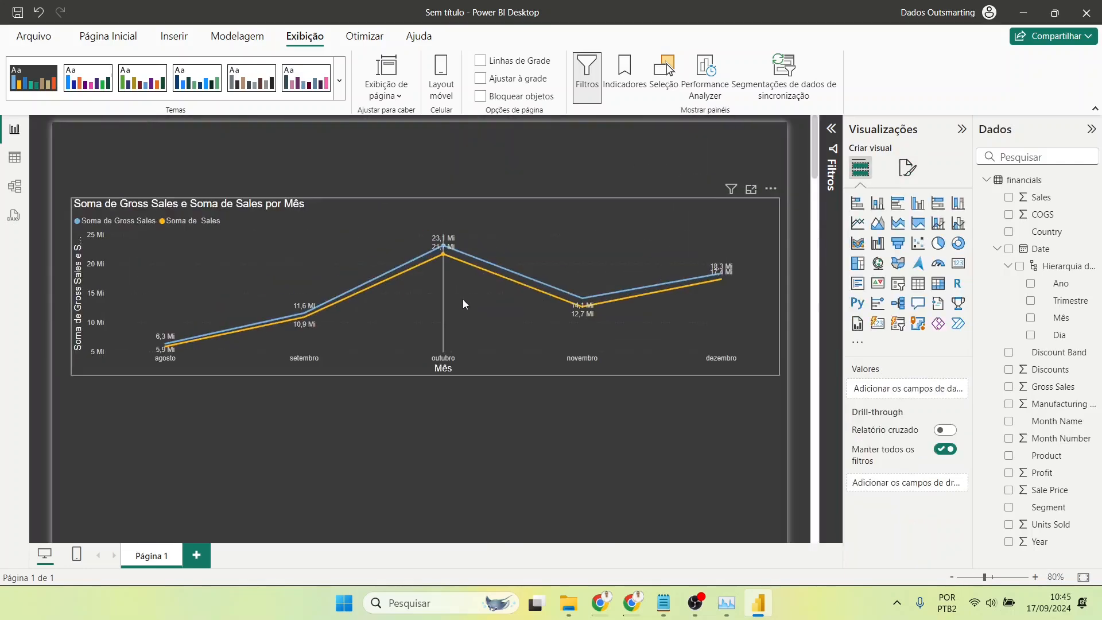
Step: Examine the full length of the 5000 px report page and the line chart's monthly data points
{"action": "scroll", "coordinate": [425, 298], "scroll_direction": "down", "scroll_amount": 5}
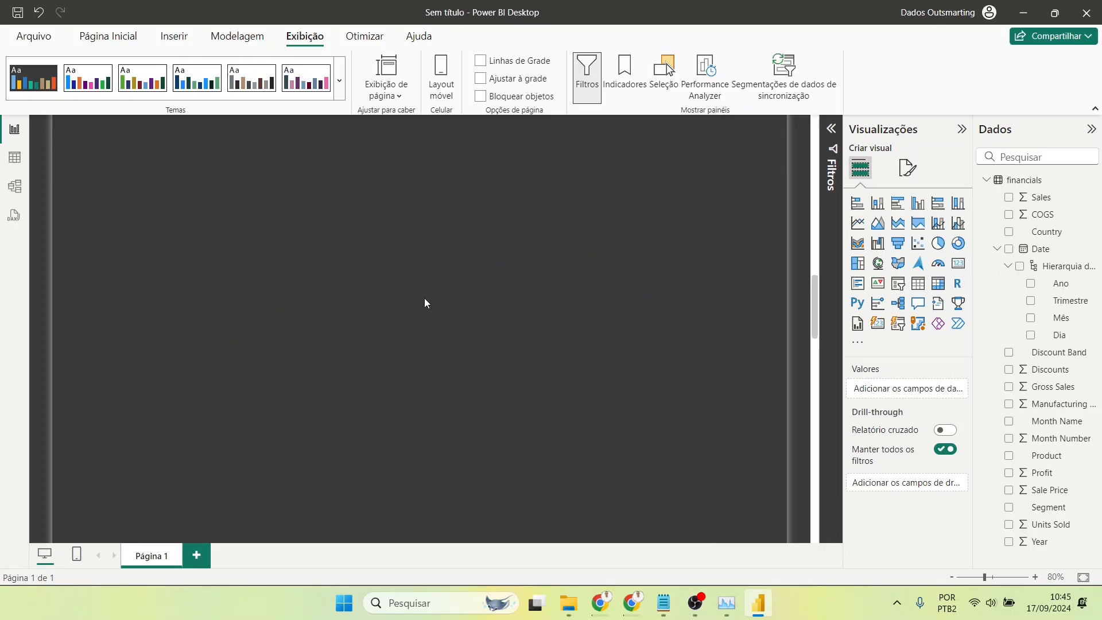
{"action": "scroll", "coordinate": [536, 354], "scroll_direction": "up", "scroll_amount": 5}
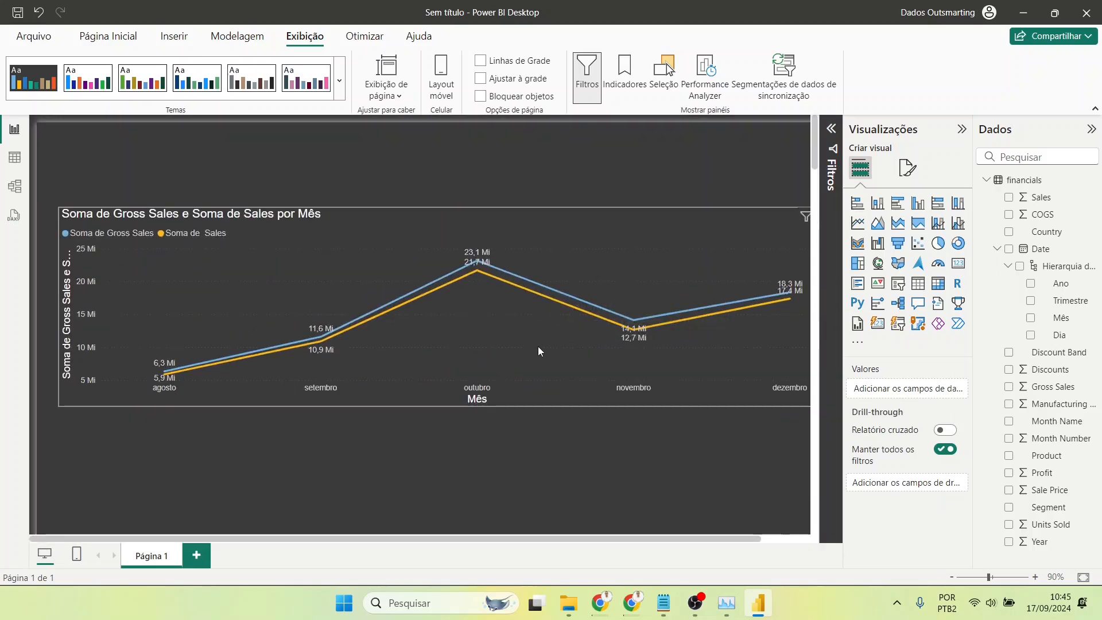
{"action": "scroll", "coordinate": [529, 281], "scroll_direction": "down", "scroll_amount": 5}
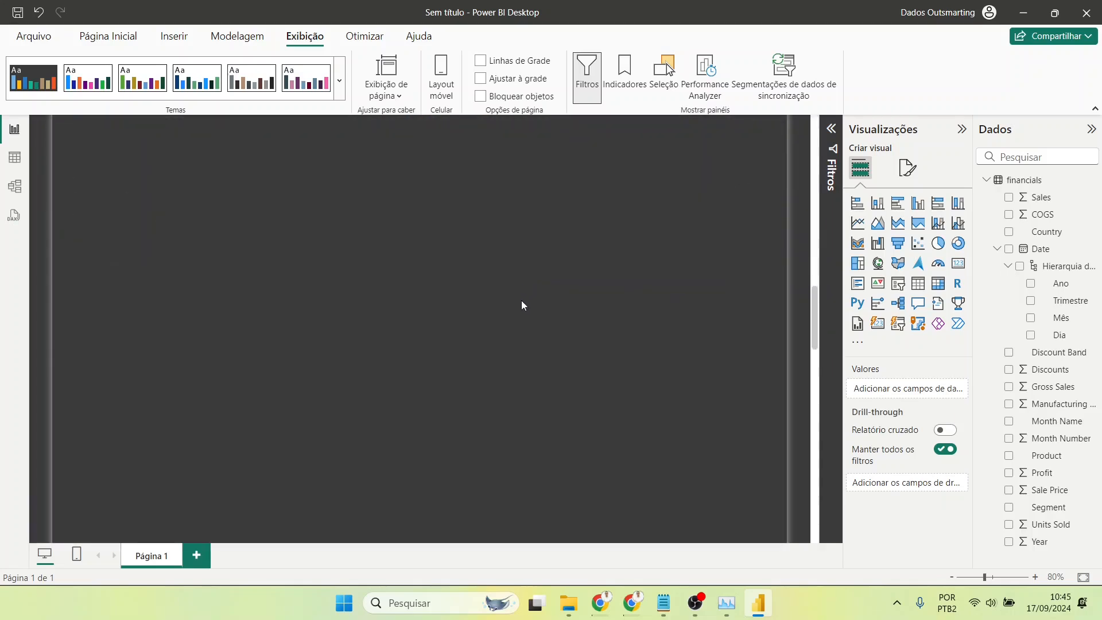
{"action": "scroll", "coordinate": [513, 307], "scroll_direction": "up", "scroll_amount": 5}
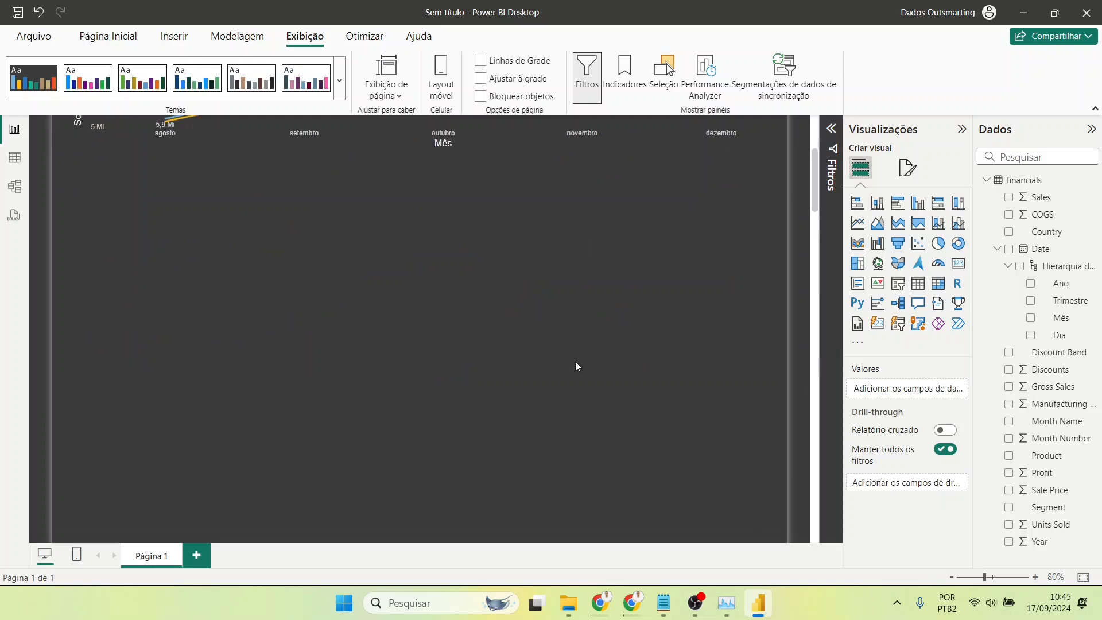
{"action": "scroll", "coordinate": [515, 436], "scroll_direction": "down", "scroll_amount": 5}
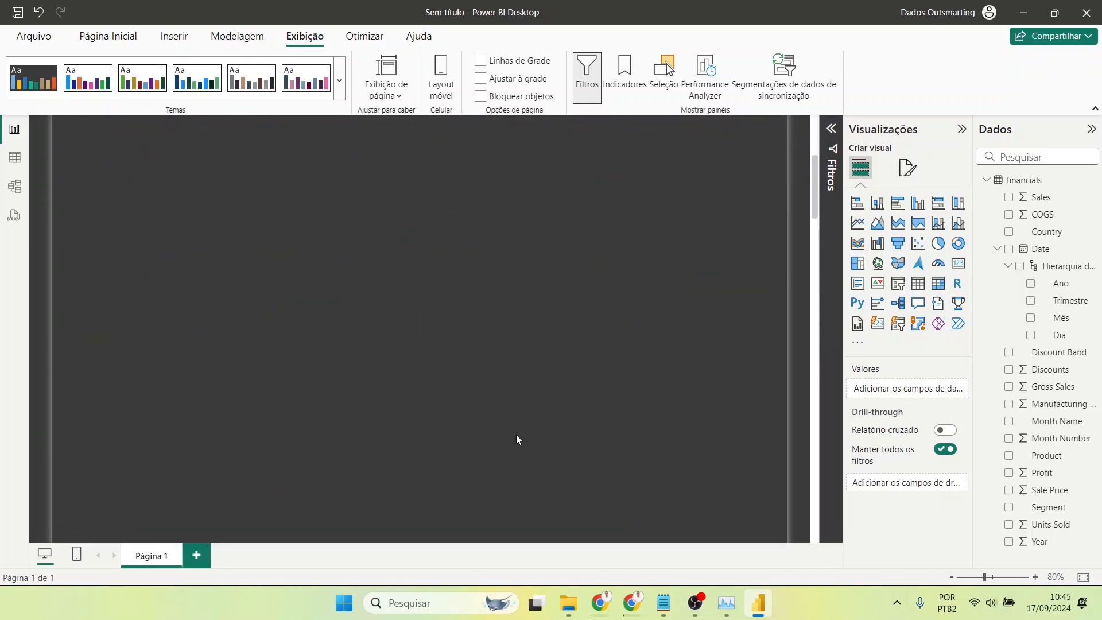
{"action": "scroll", "coordinate": [477, 448], "scroll_direction": "down", "scroll_amount": 3}
{"action": "scroll", "coordinate": [603, 396], "scroll_direction": "up", "scroll_amount": 8}
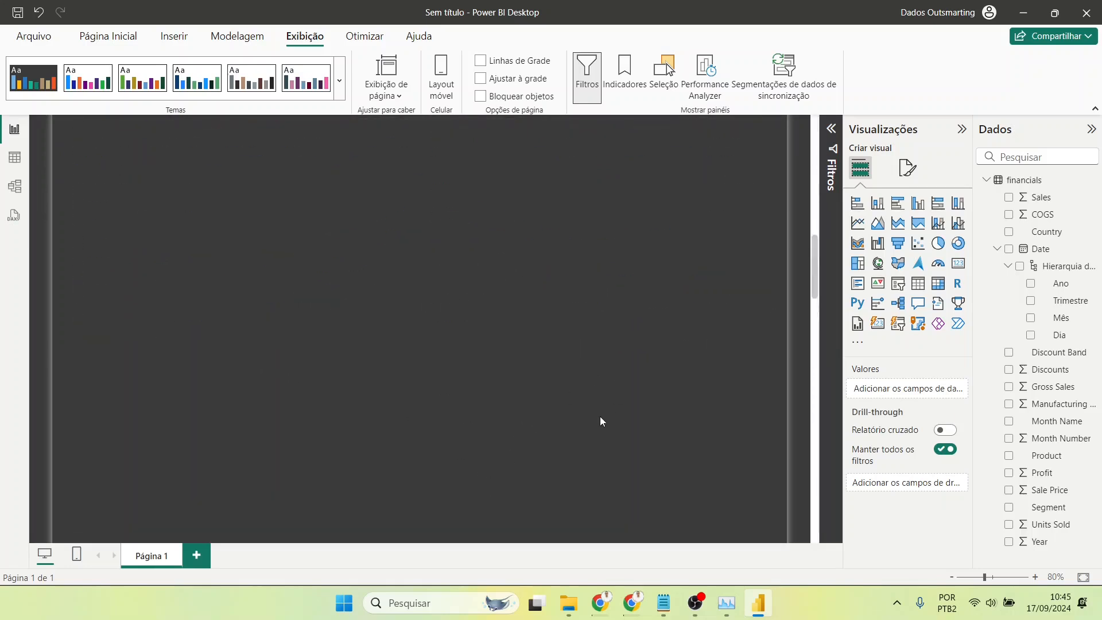
{"action": "mouse_move", "coordinate": [444, 240]}
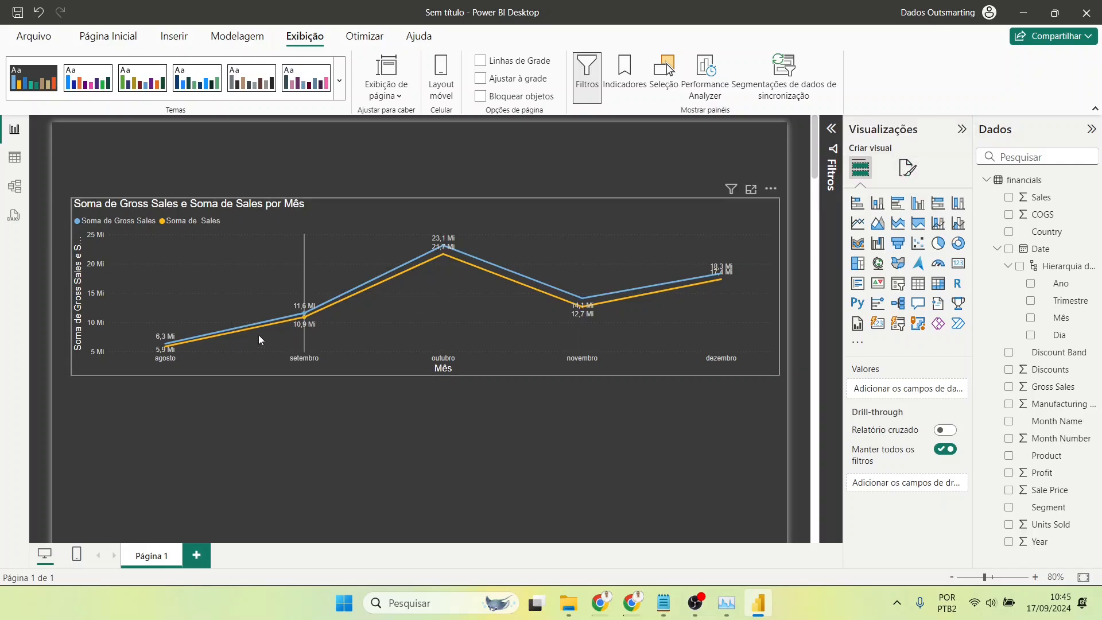
{"action": "mouse_move", "coordinate": [255, 331]}
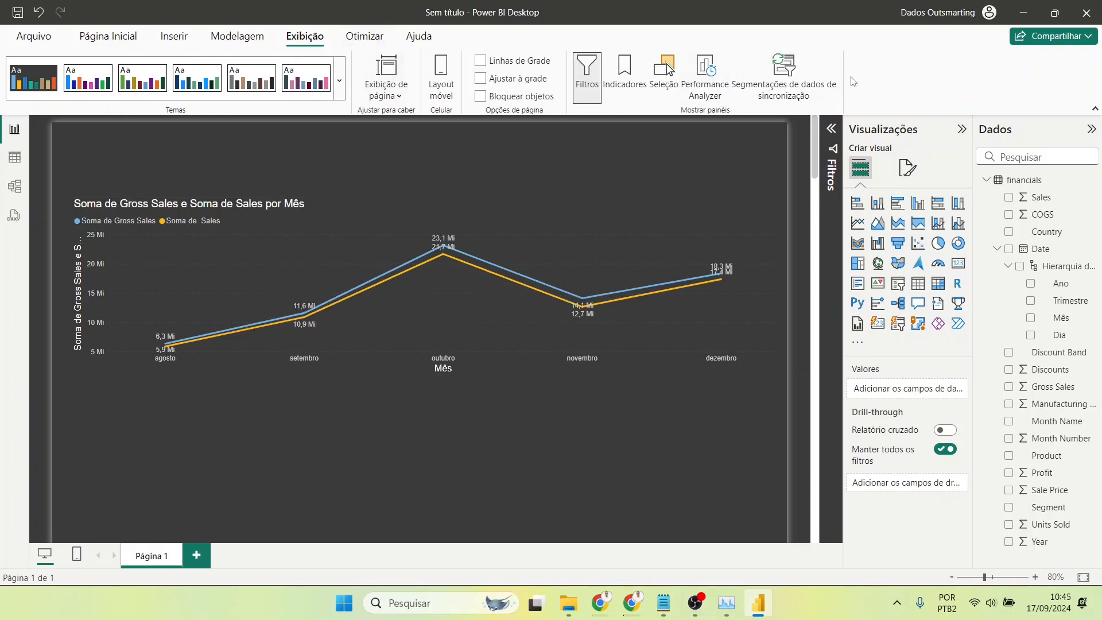
Step: Review the optimization and help commands available for the report
{"action": "left_click", "coordinate": [364, 35]}
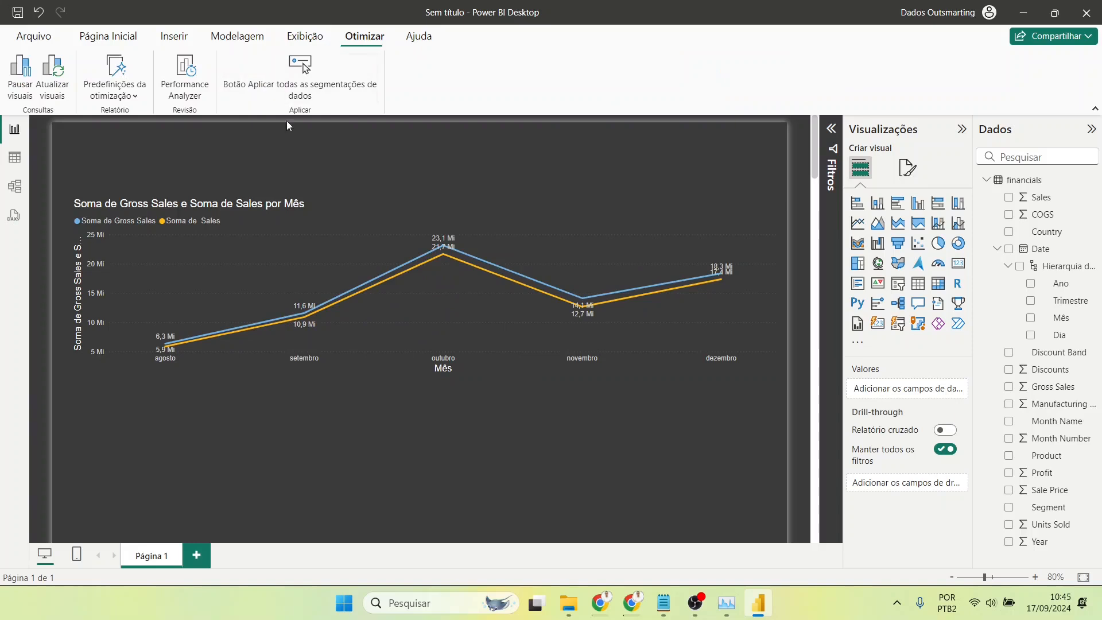
{"action": "left_click", "coordinate": [419, 36]}
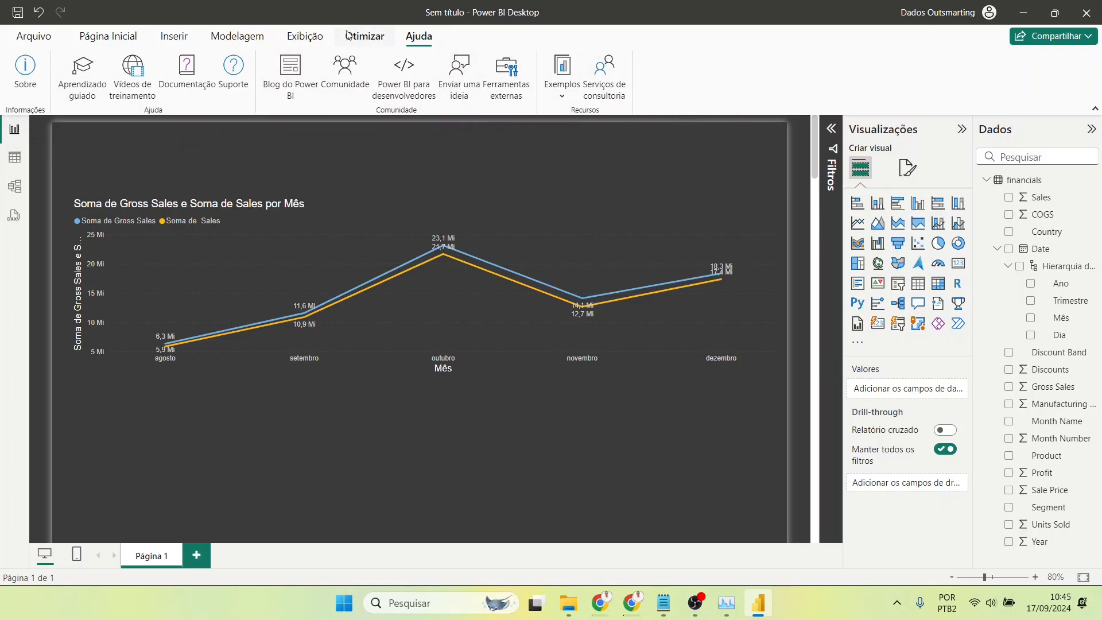
{"action": "left_click", "coordinate": [308, 40]}
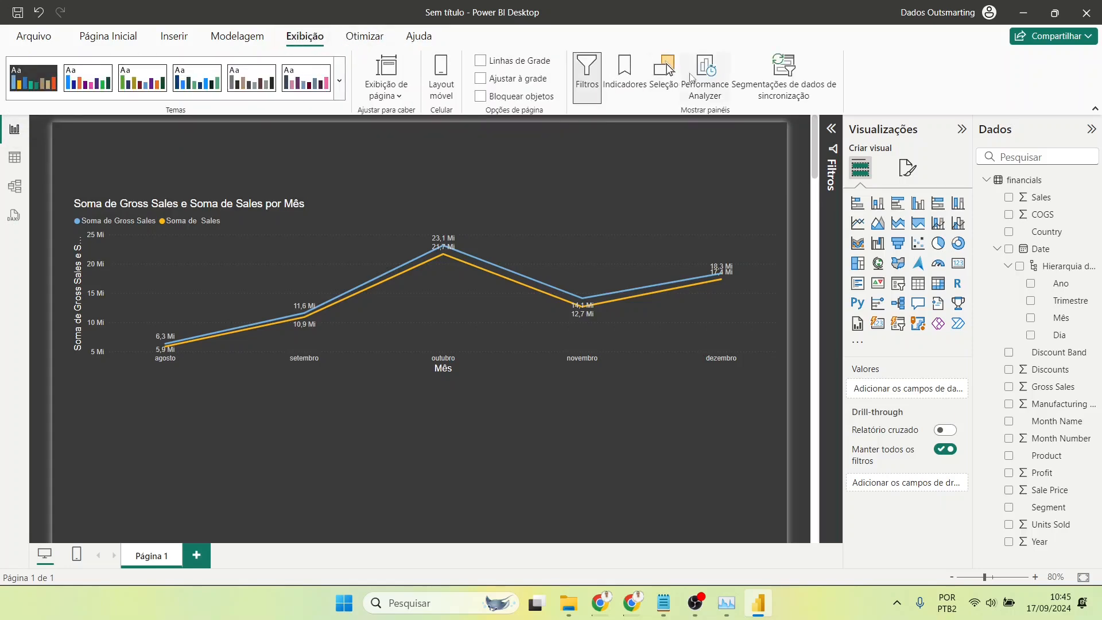
Step: Open the financials query in the Power Query Editor and review its home, transformation and column-adding commands
{"action": "left_click", "coordinate": [108, 36]}
{"action": "left_click", "coordinate": [529, 83]}
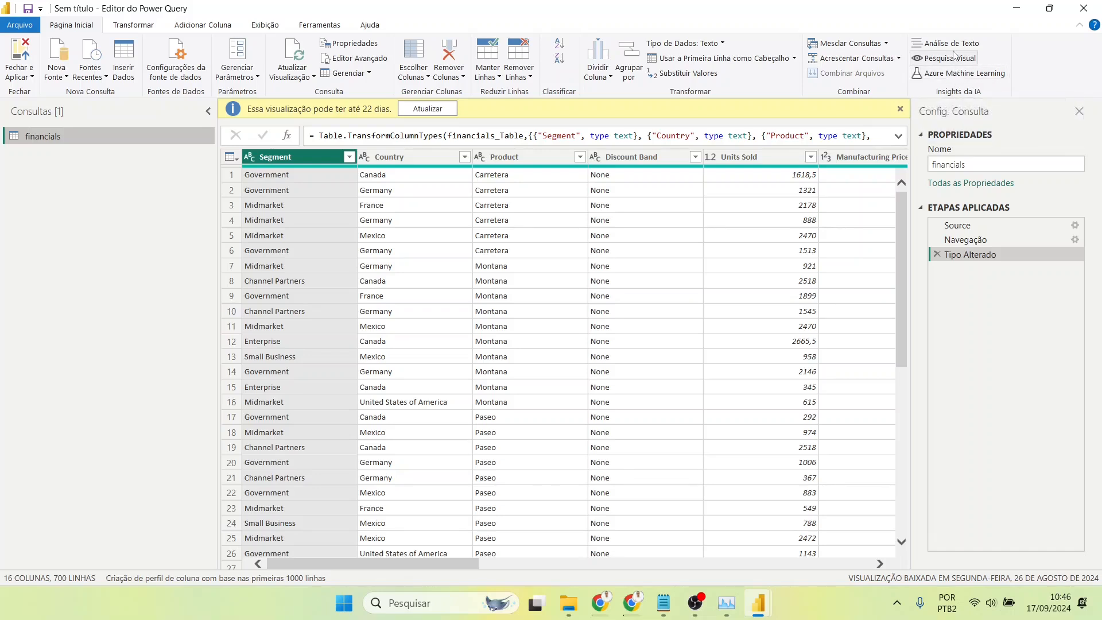
{"action": "left_click", "coordinate": [143, 25]}
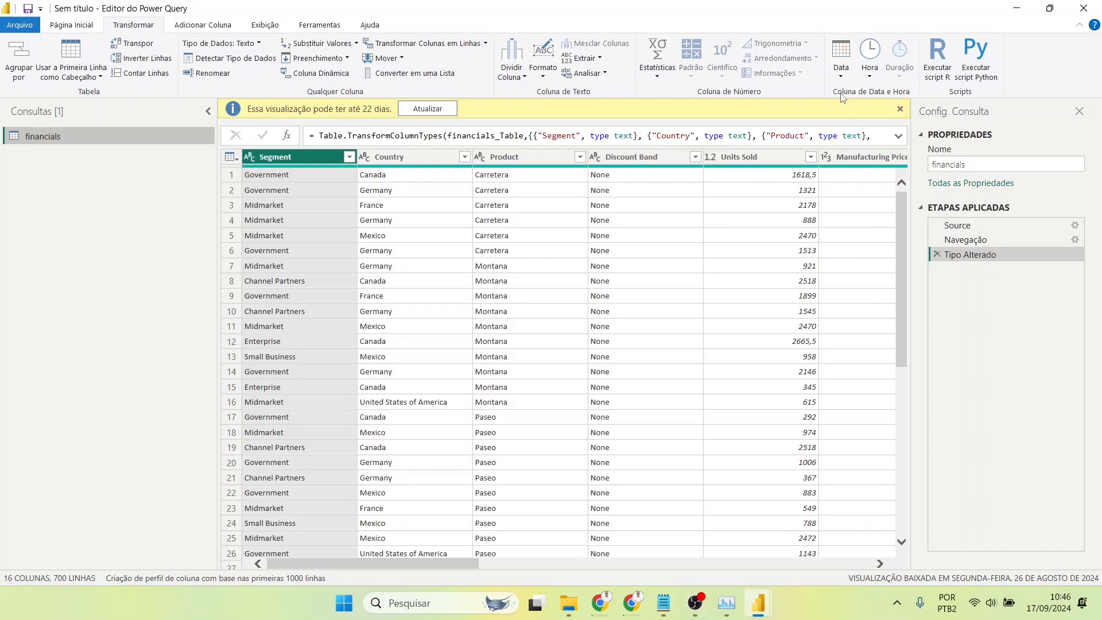
{"action": "left_click", "coordinate": [203, 25]}
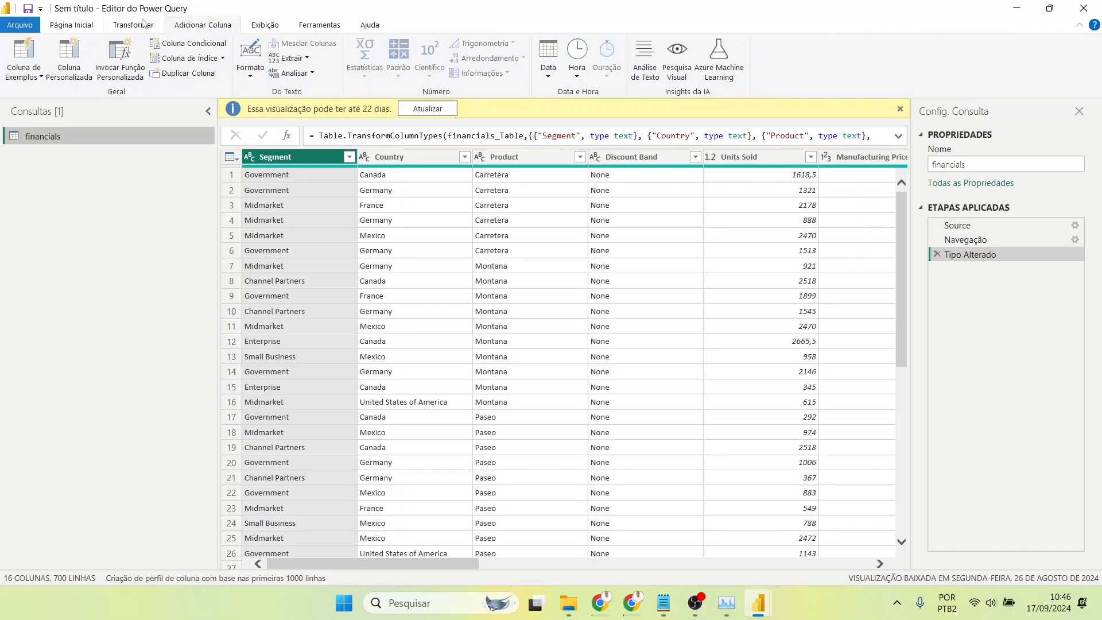
{"action": "left_click", "coordinate": [143, 25]}
{"action": "left_click", "coordinate": [195, 26]}
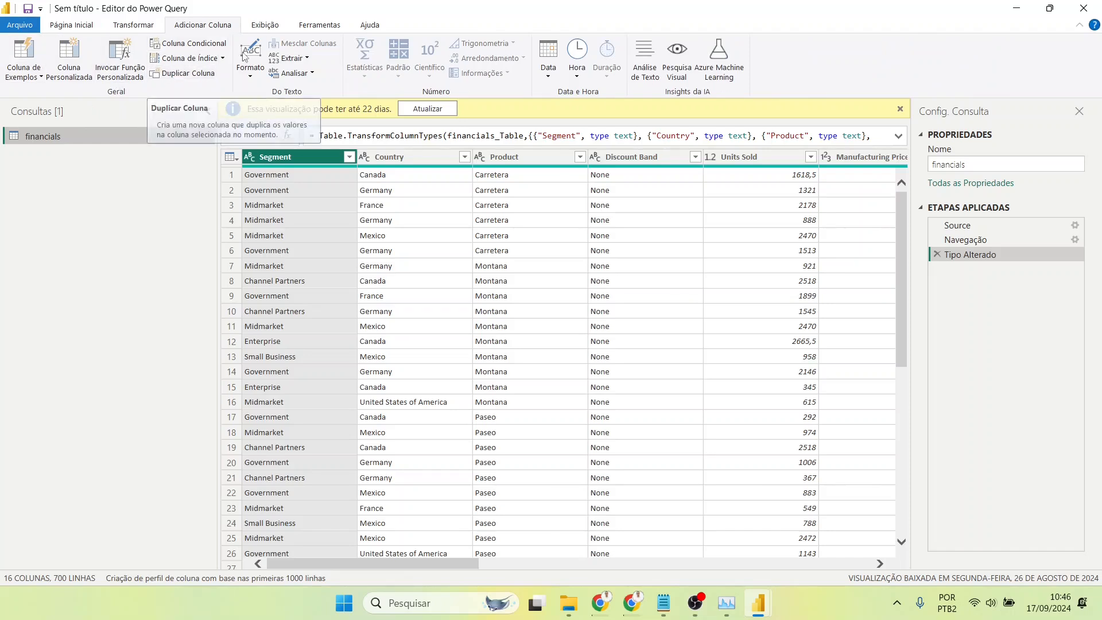
Step: Inspect the query dependencies diagram and the financials query's code in the Advanced Editor, leaving the code unedited
{"action": "left_click", "coordinate": [256, 27]}
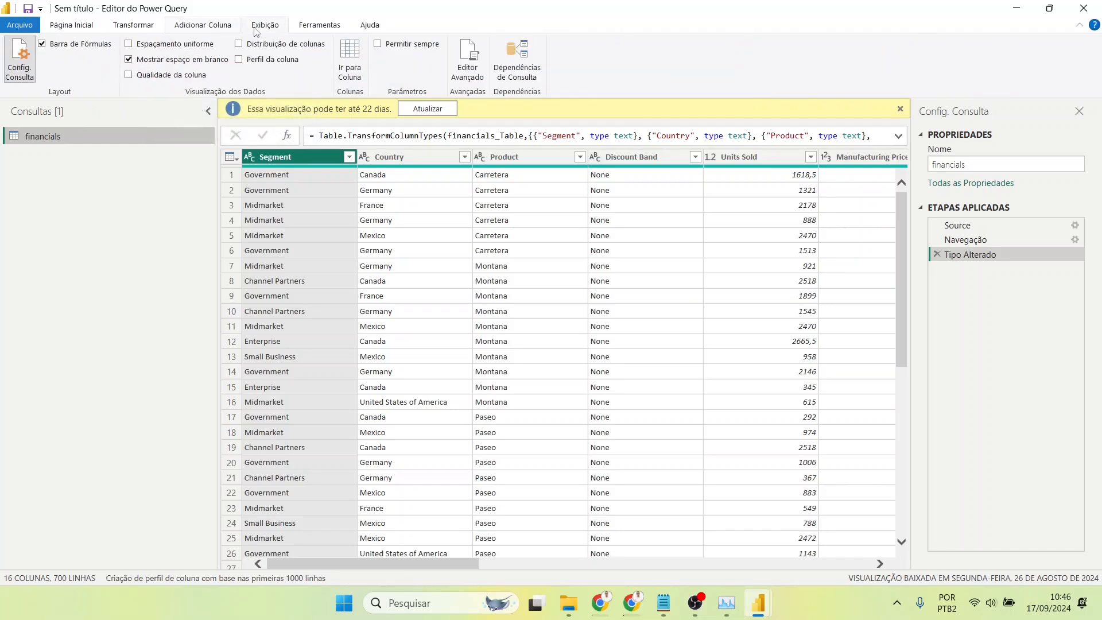
{"action": "left_click", "coordinate": [532, 70]}
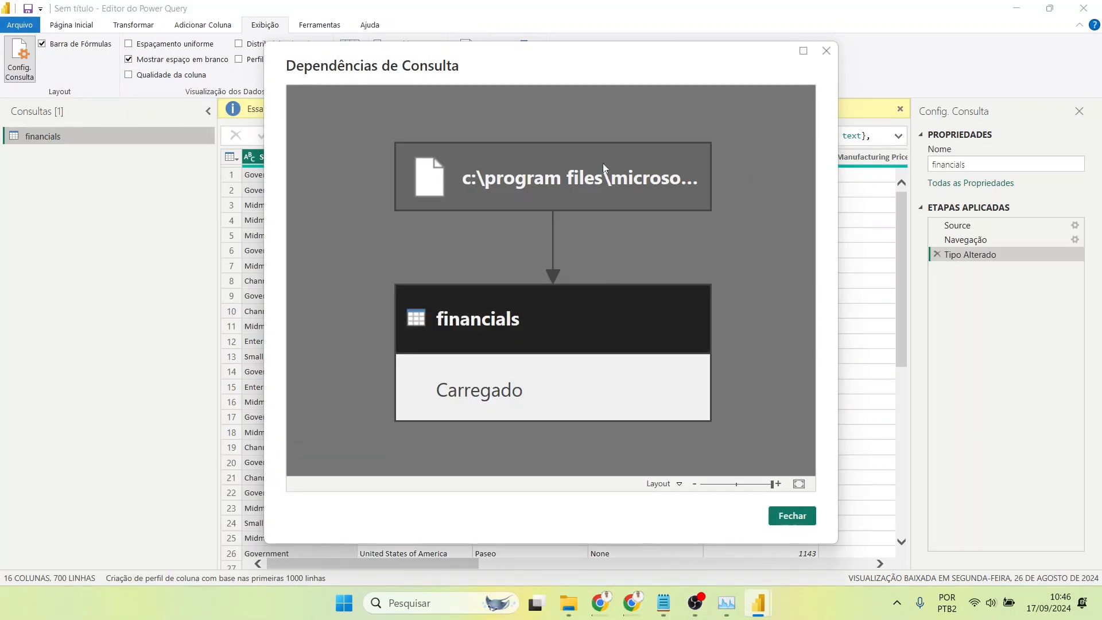
{"action": "left_click", "coordinate": [795, 524]}
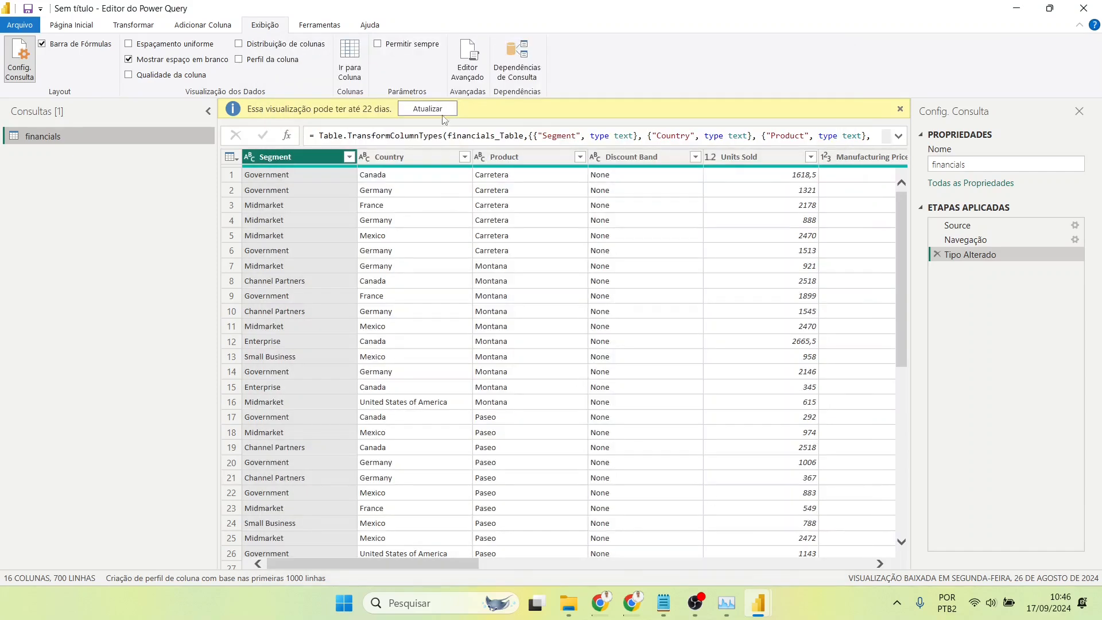
{"action": "left_click", "coordinate": [478, 71]}
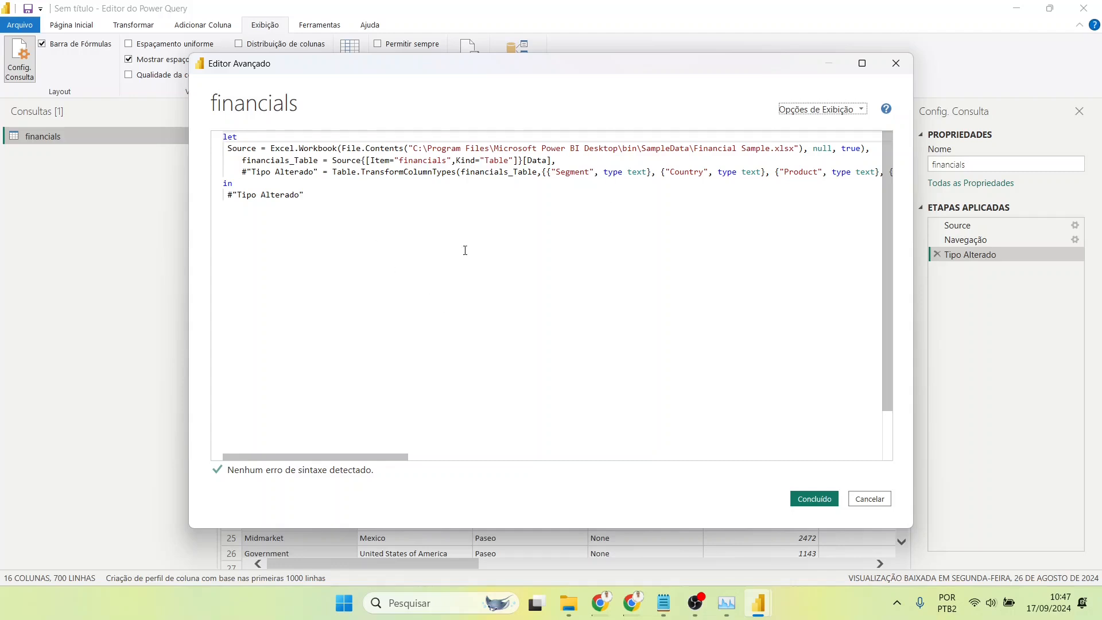
{"action": "left_click", "coordinate": [870, 499]}
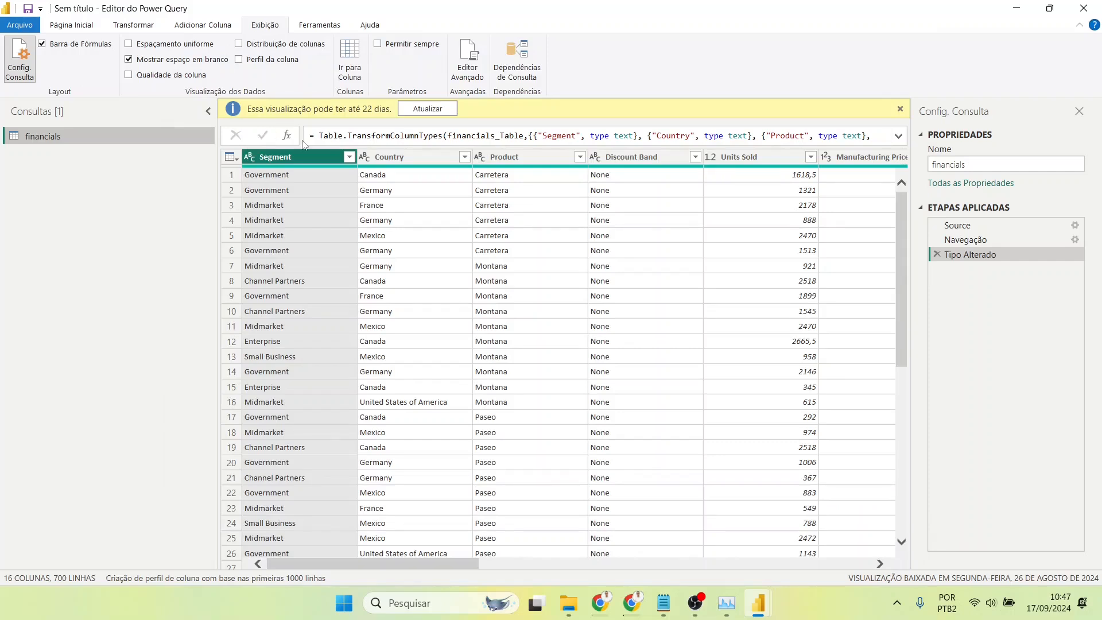
Step: Review the Power Query diagnostic and help commands, and close the editor to return to the report
{"action": "left_click", "coordinate": [334, 26]}
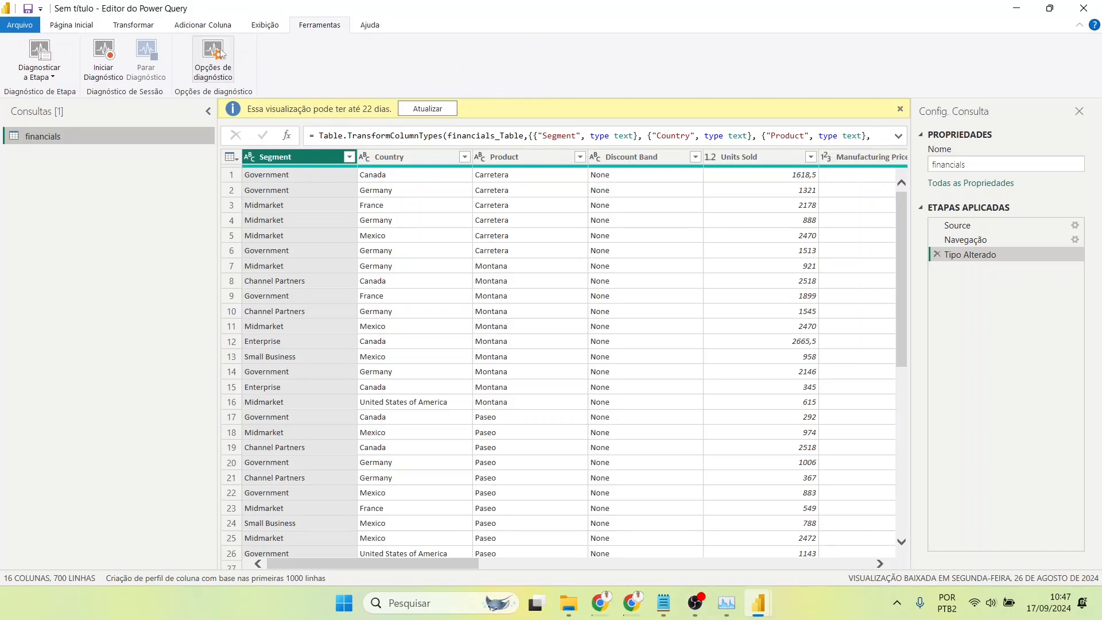
{"action": "left_click", "coordinate": [371, 26]}
{"action": "left_click", "coordinate": [95, 31]}
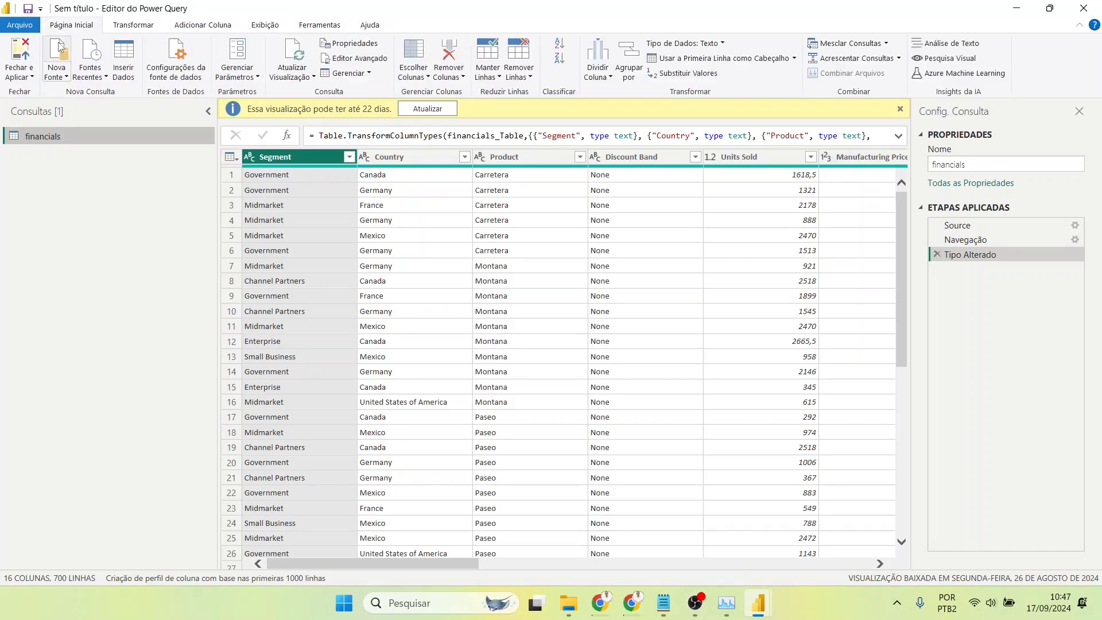
{"action": "left_click", "coordinate": [1085, 8]}
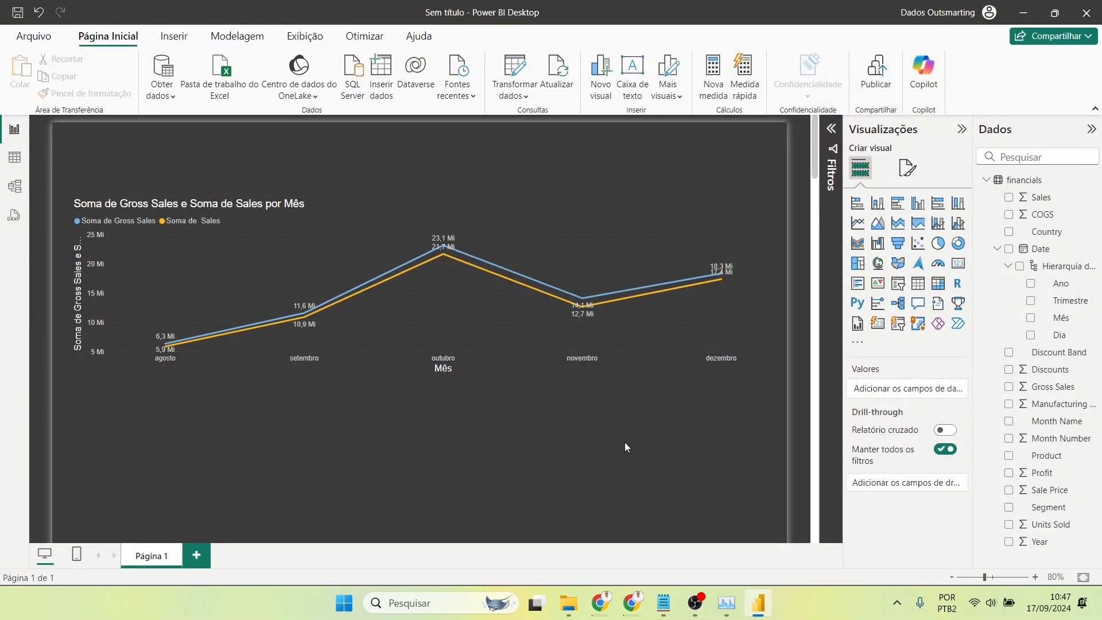
{"action": "mouse_move", "coordinate": [630, 349]}
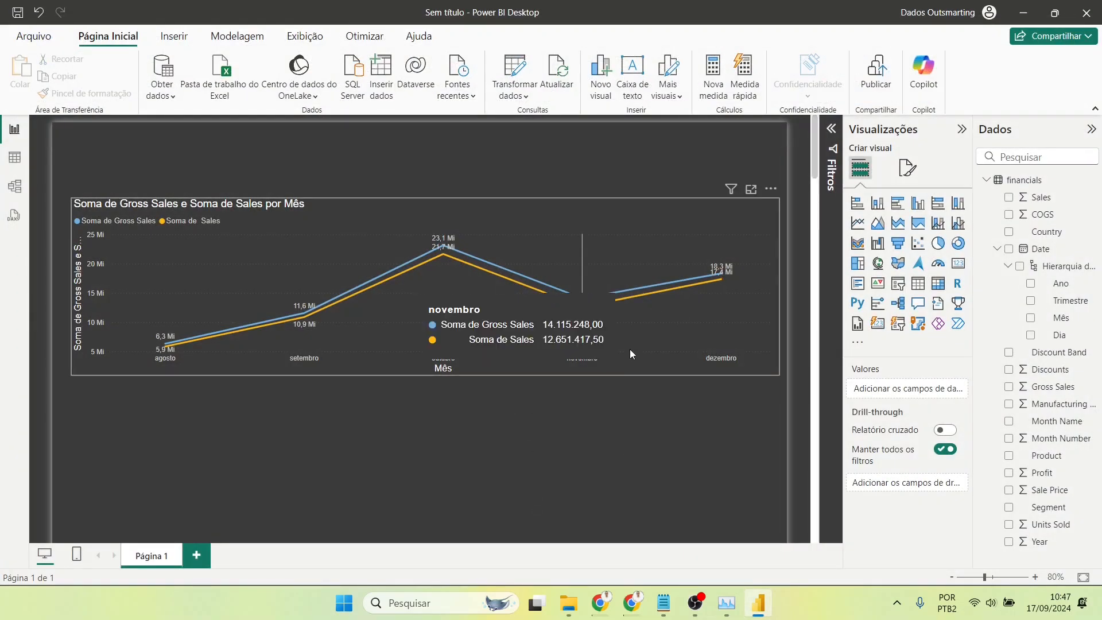